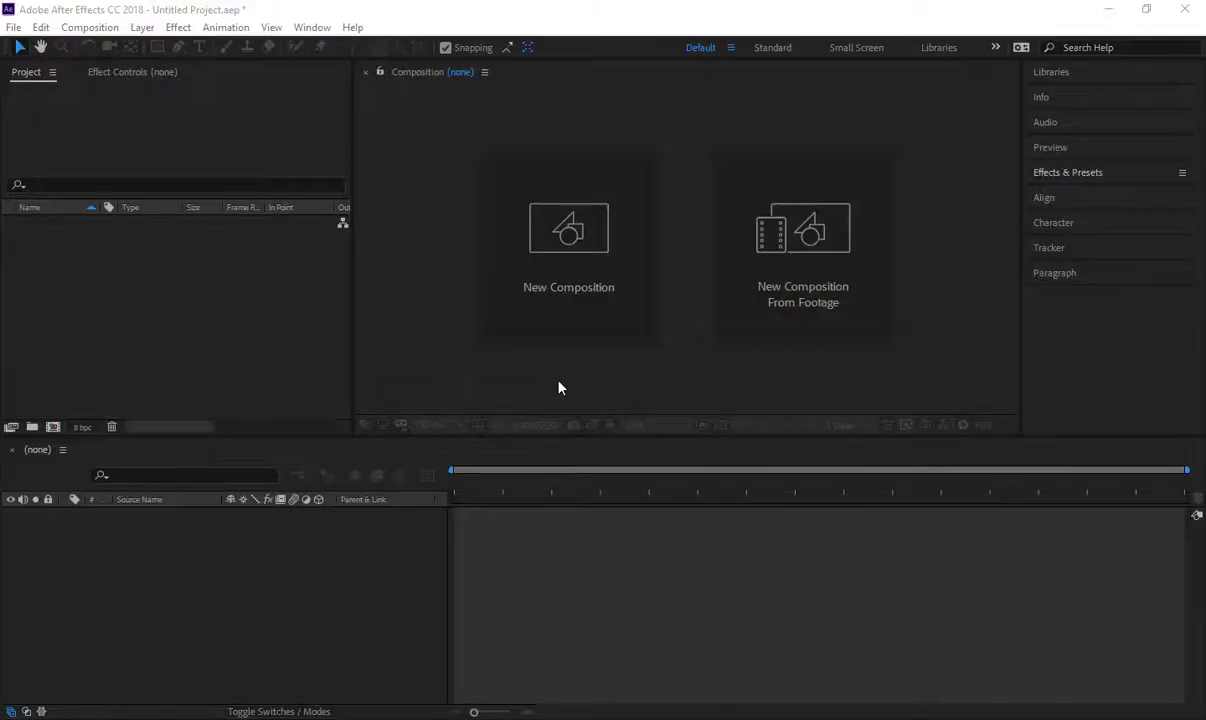
Step: Create the 'Form Audio Reactor' composition at HDTV 1080, 29.97 fps, 10 seconds long
{"action": "left_click", "coordinate": [557, 385]}
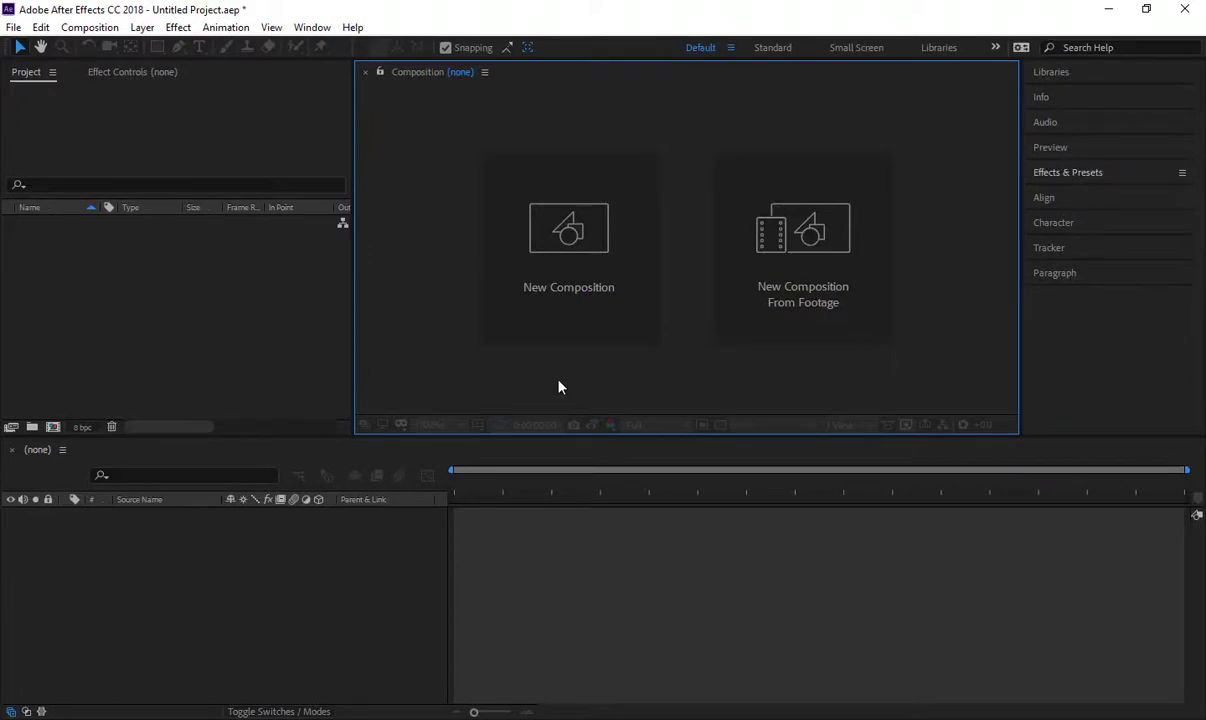
{"action": "left_click", "coordinate": [563, 258]}
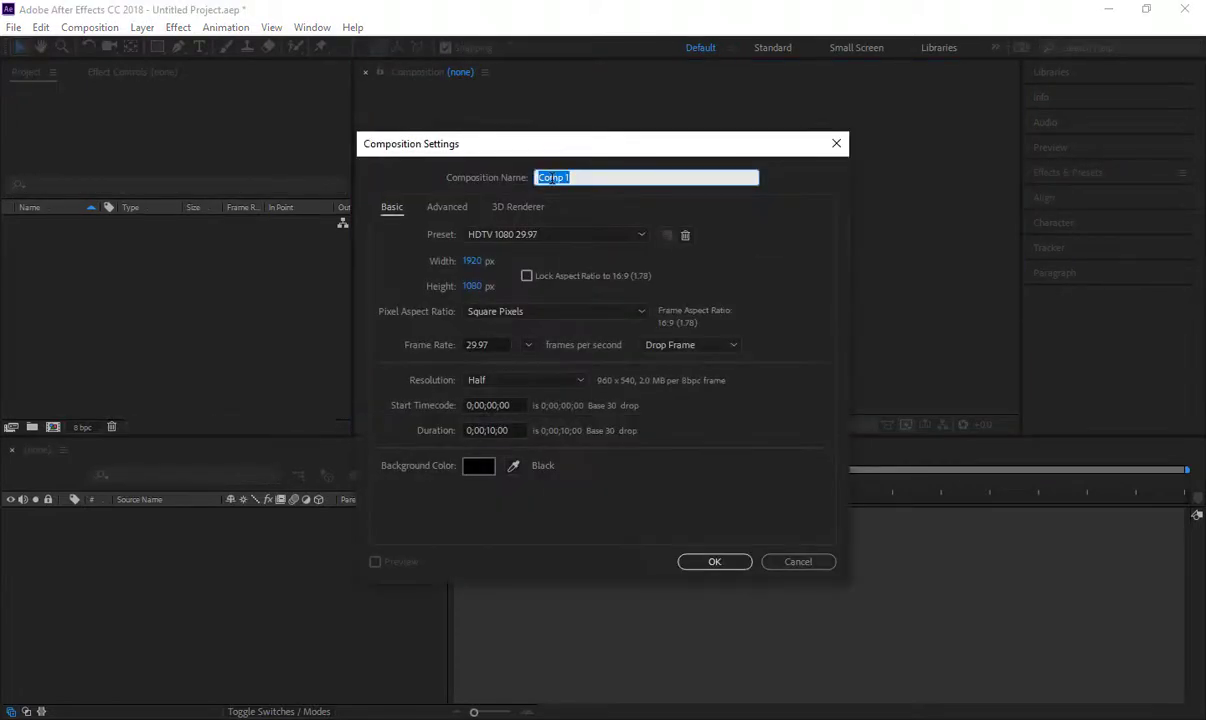
{"action": "type", "text": "Form"}
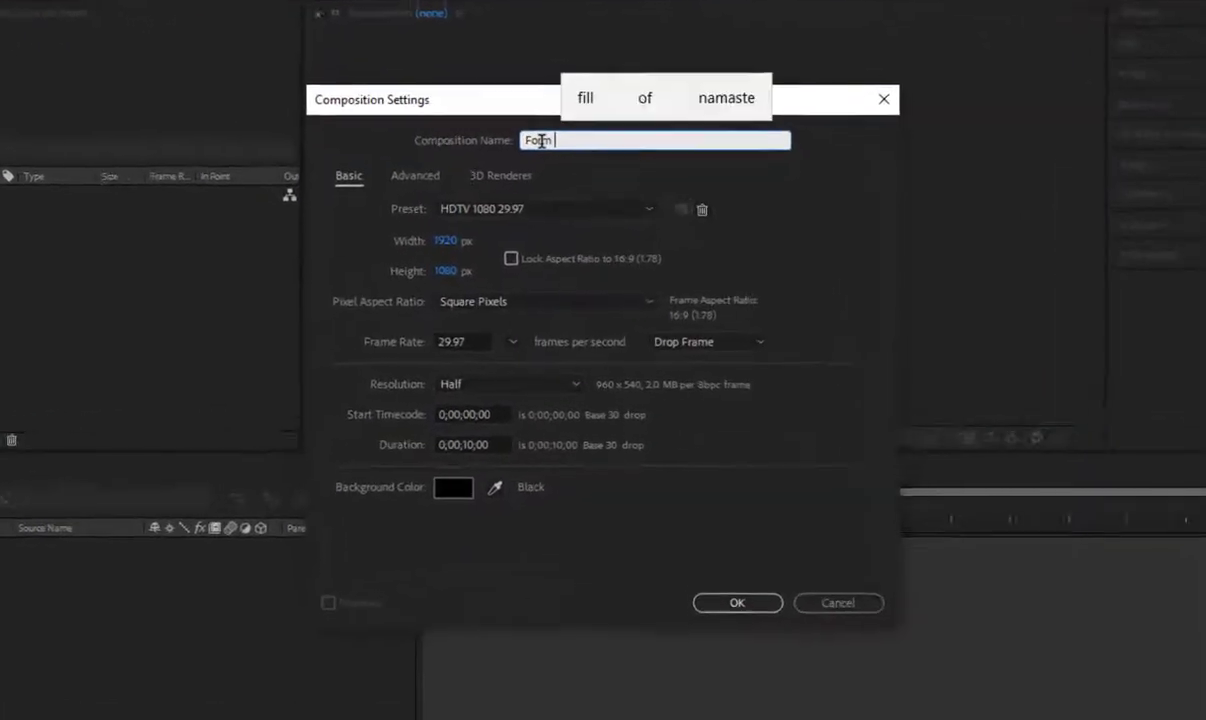
{"action": "type", "text": " Audio"}
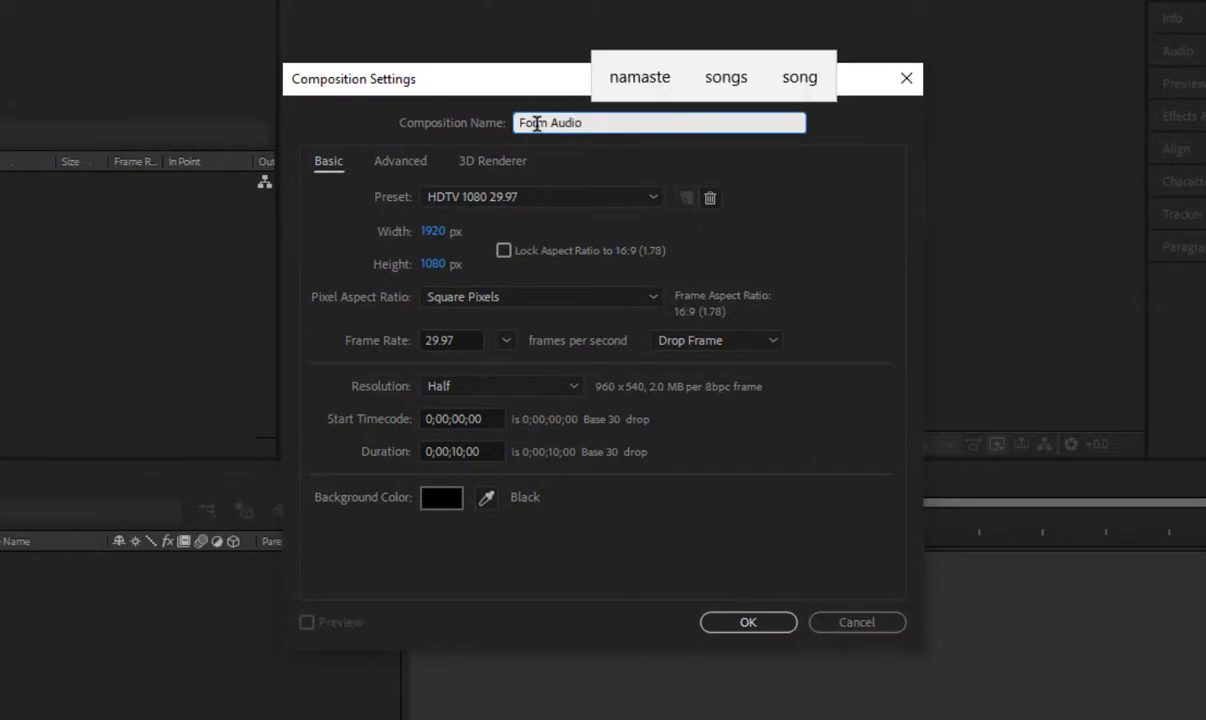
{"action": "type", "text": " Reactor"}
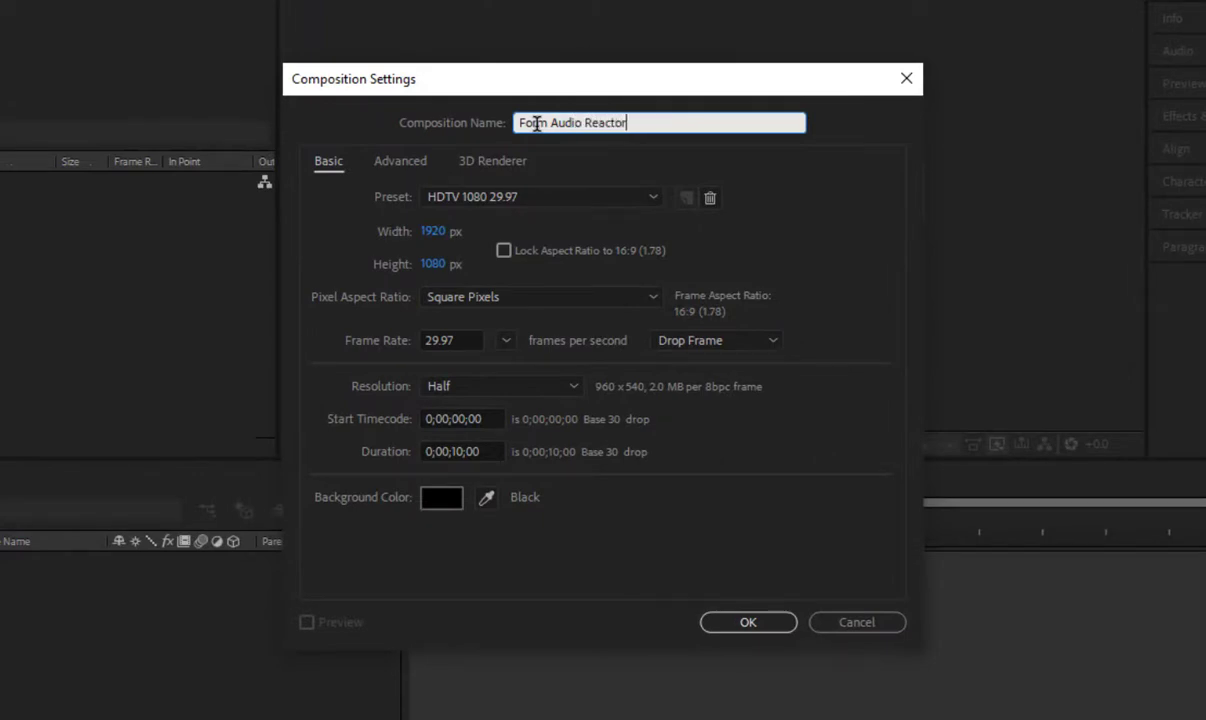
{"action": "left_click", "coordinate": [506, 340]}
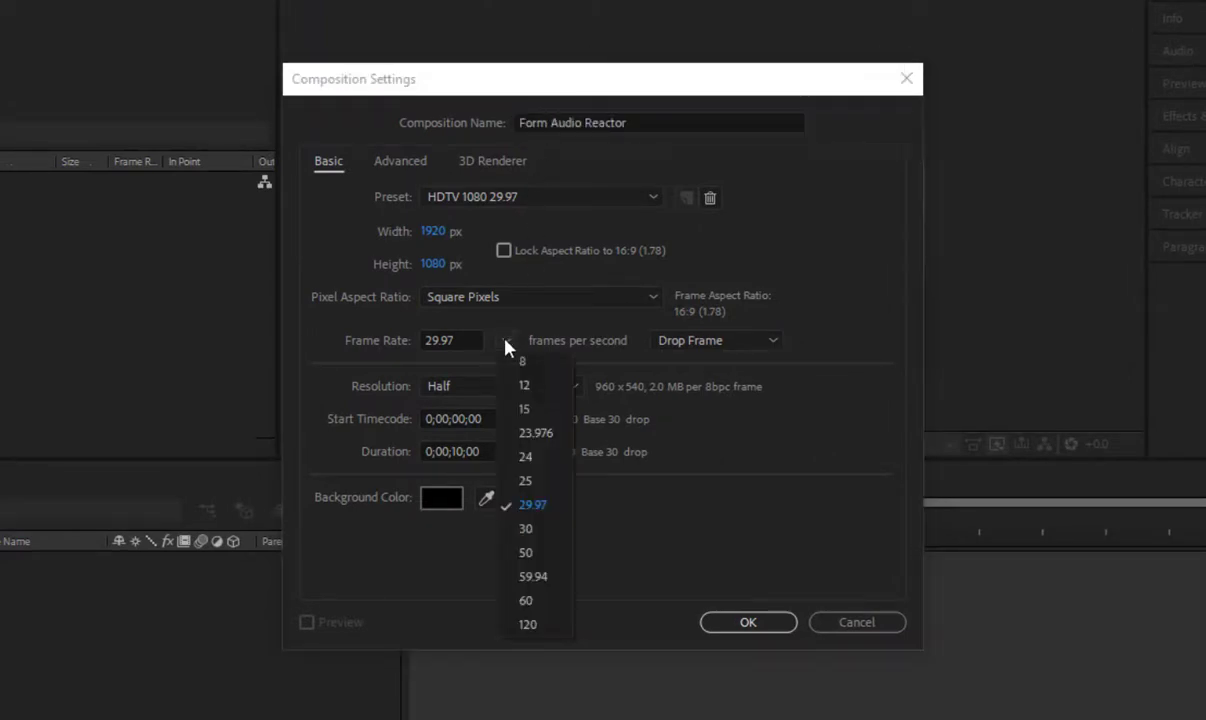
{"action": "left_click", "coordinate": [512, 503]}
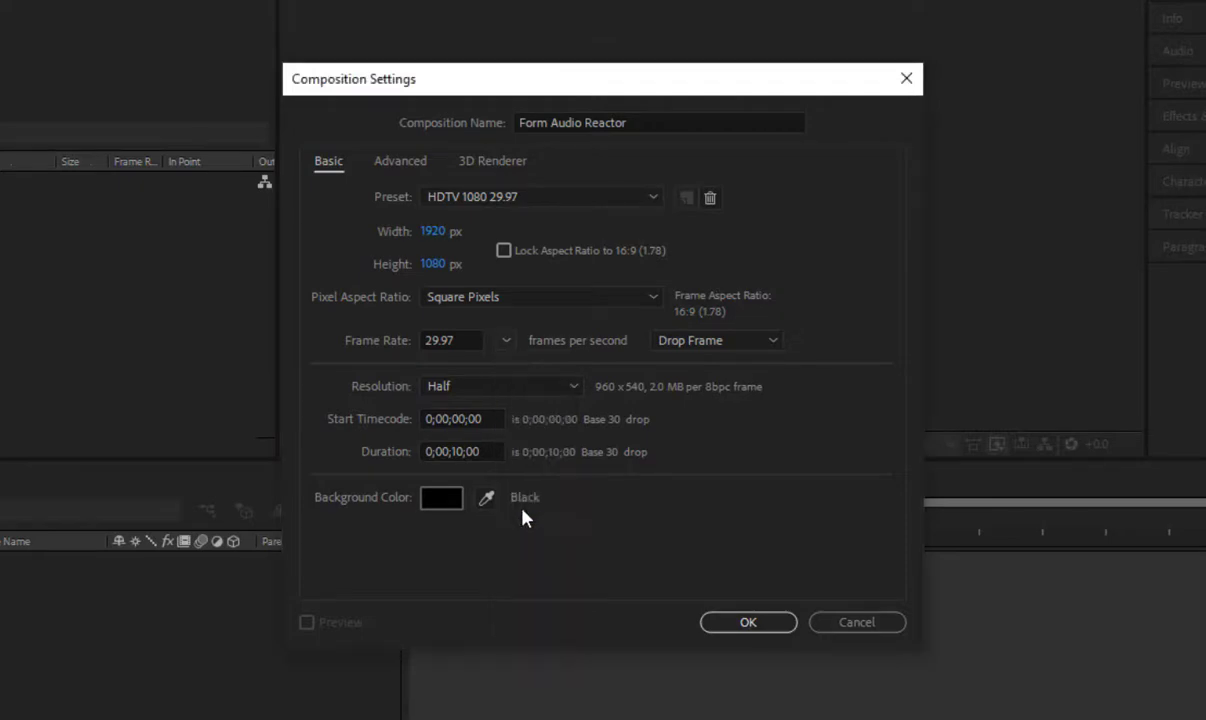
{"action": "left_click", "coordinate": [740, 622]}
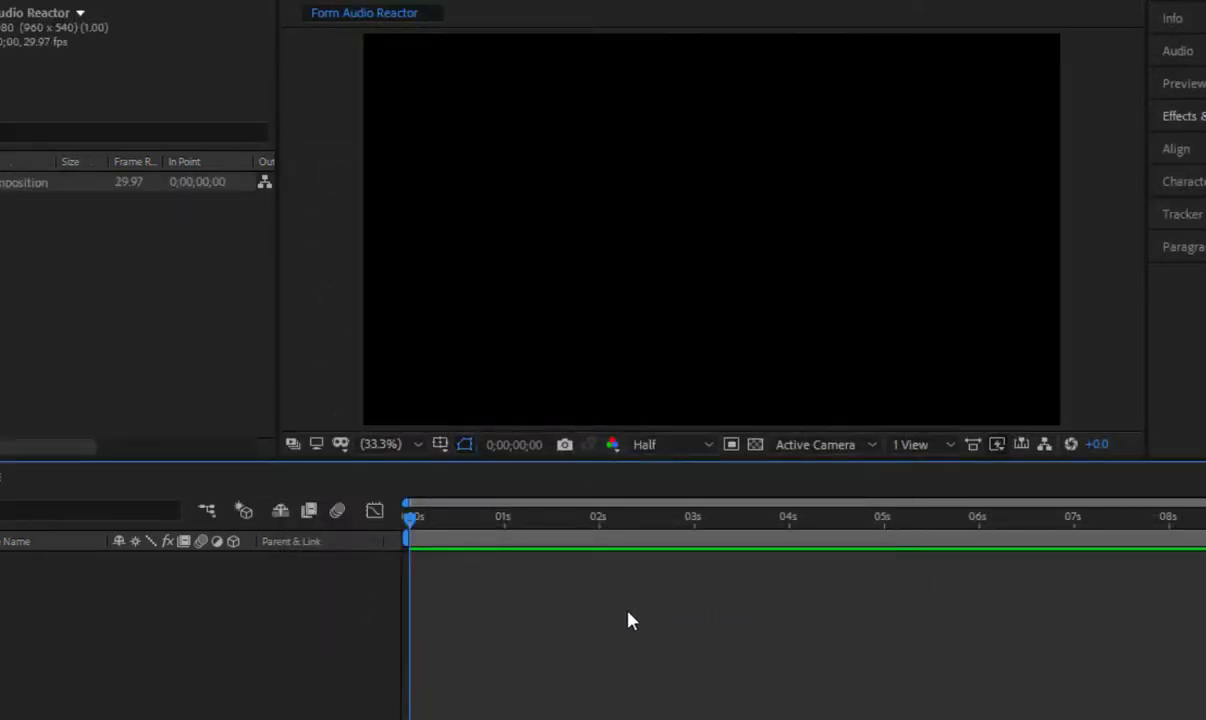
Step: Add a dark blue full-frame solid layer named 'Form' with Ctrl+Y
{"action": "key", "text": "ctrl+y"}
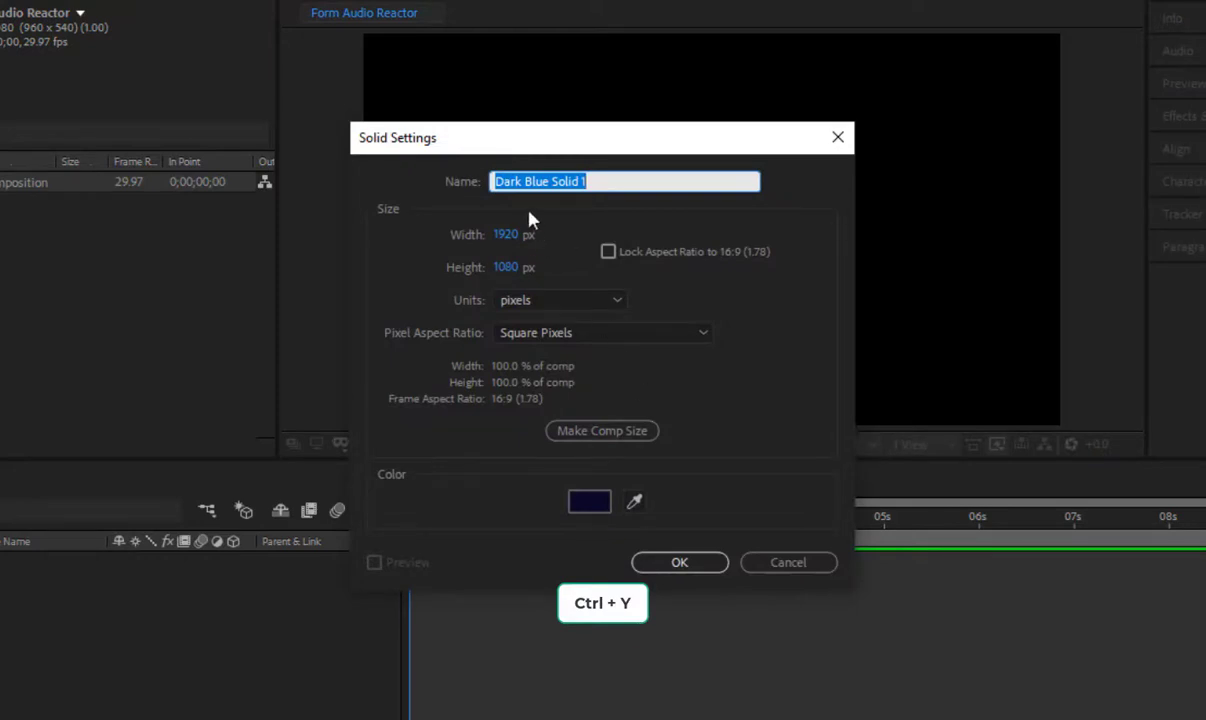
{"action": "type", "text": "Form"}
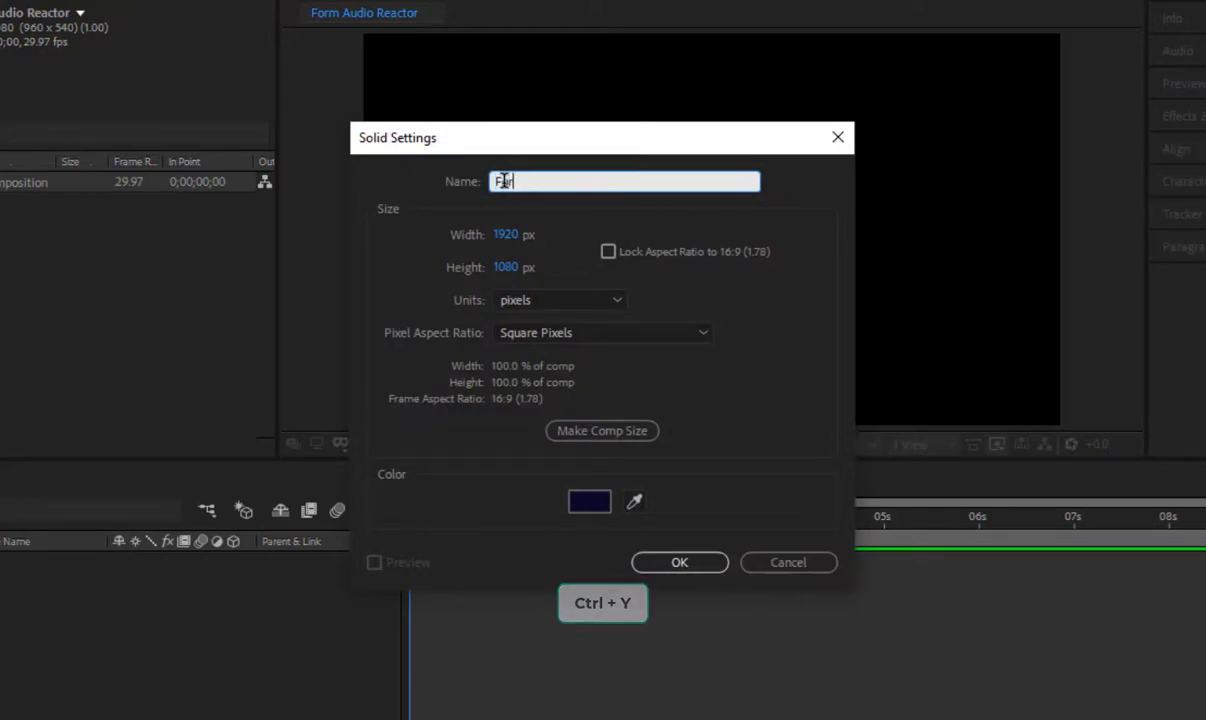
{"action": "left_click", "coordinate": [650, 568]}
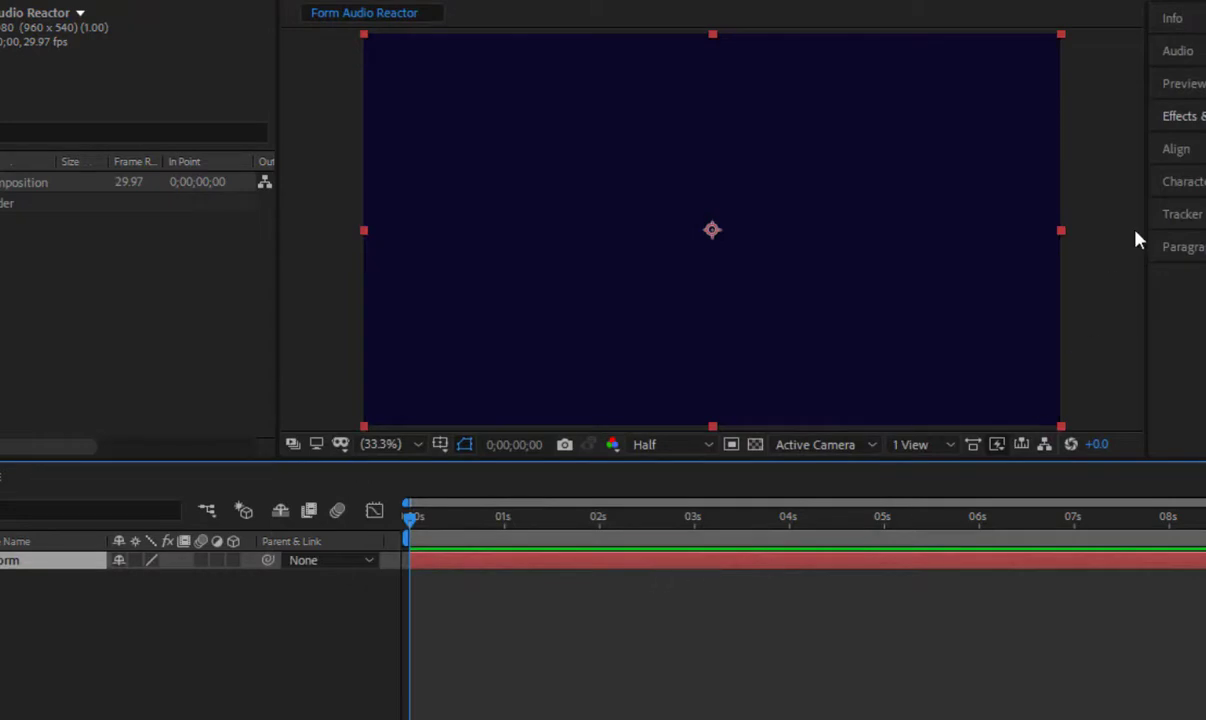
{"action": "left_click", "coordinate": [1175, 116]}
Step: Search 'form' in Effects & Presets and apply Trapcode Form to the Form solid
{"action": "left_click", "coordinate": [1010, 144]}
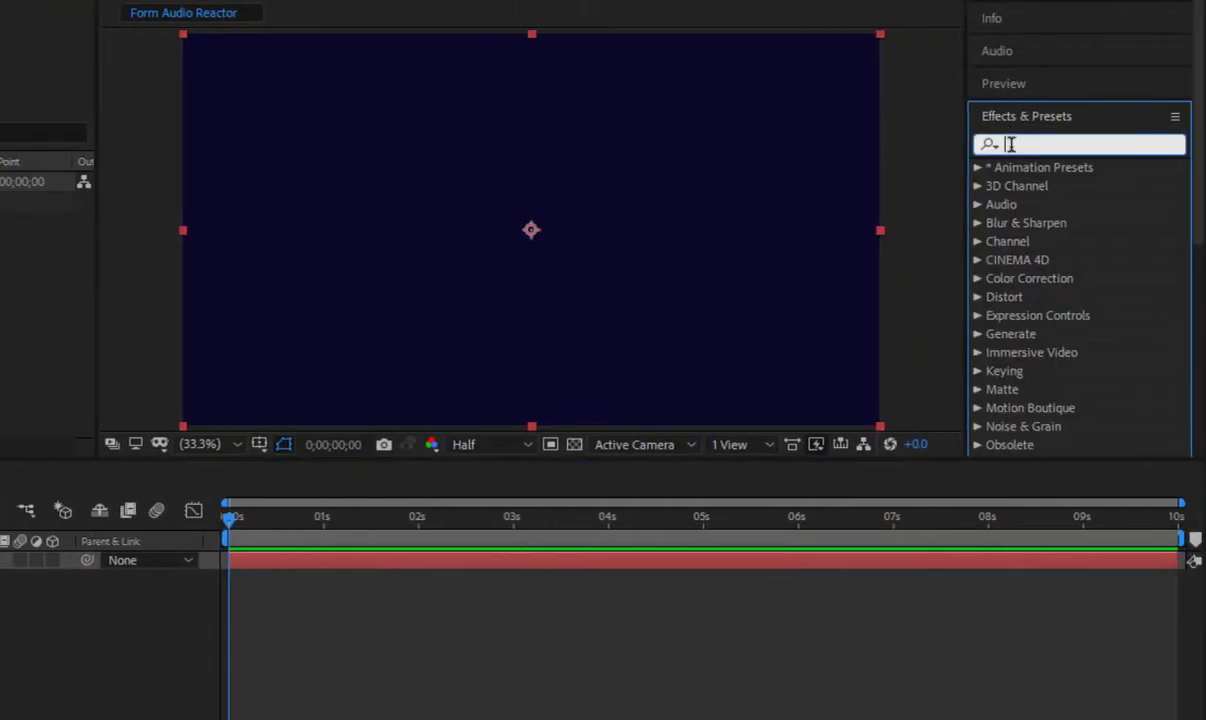
{"action": "type", "text": "form"}
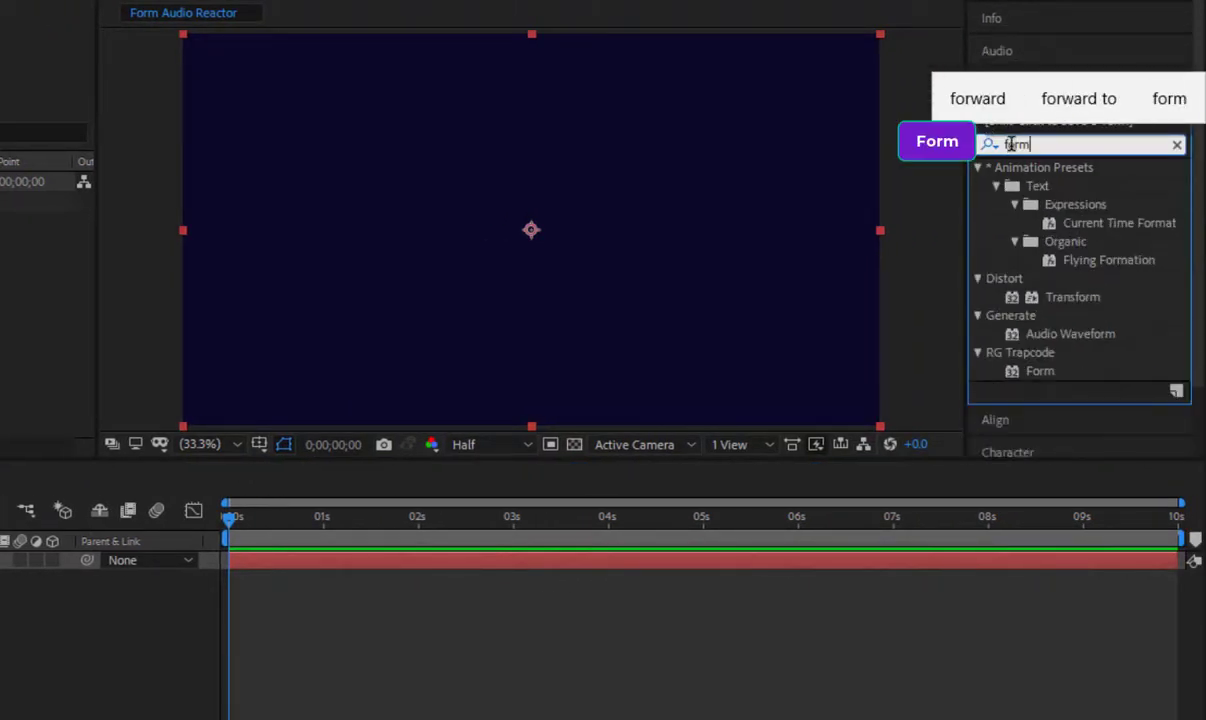
{"action": "left_click_drag", "start_coordinate": [1040, 371], "coordinate": [521, 305]}
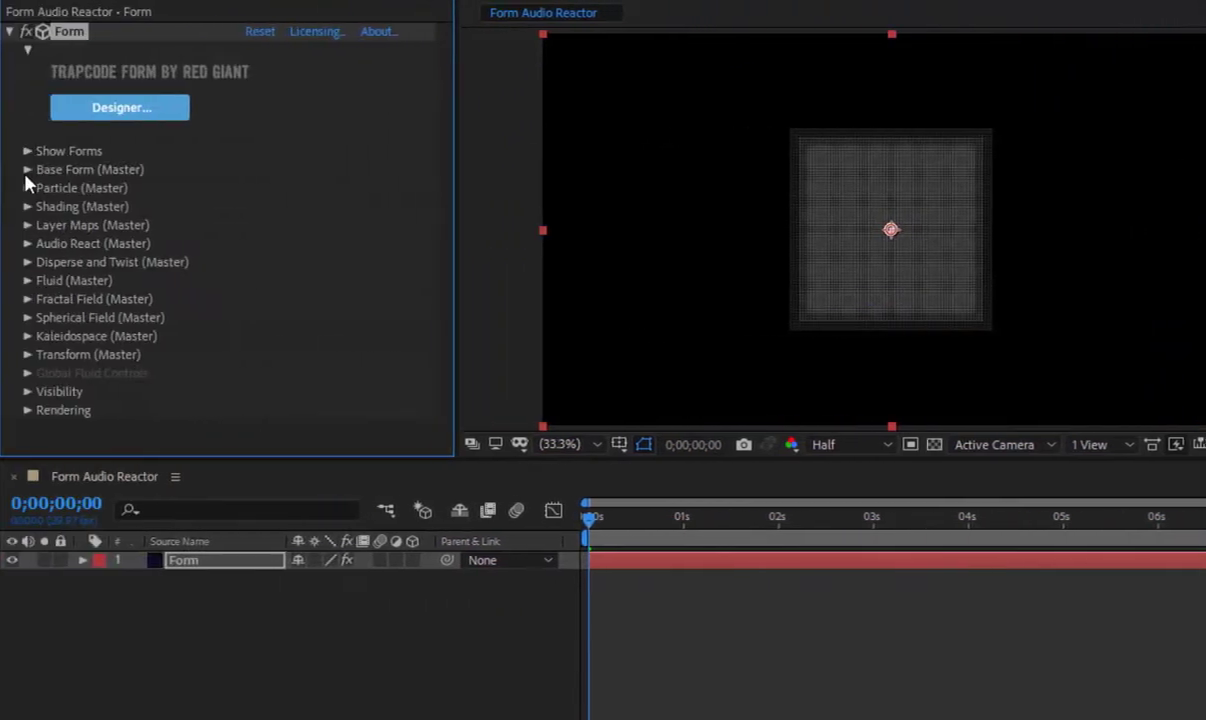
Step: Set Base Form size to XYZ Individual with Size X/Y 2000 and Z 200
{"action": "left_click", "coordinate": [29, 170]}
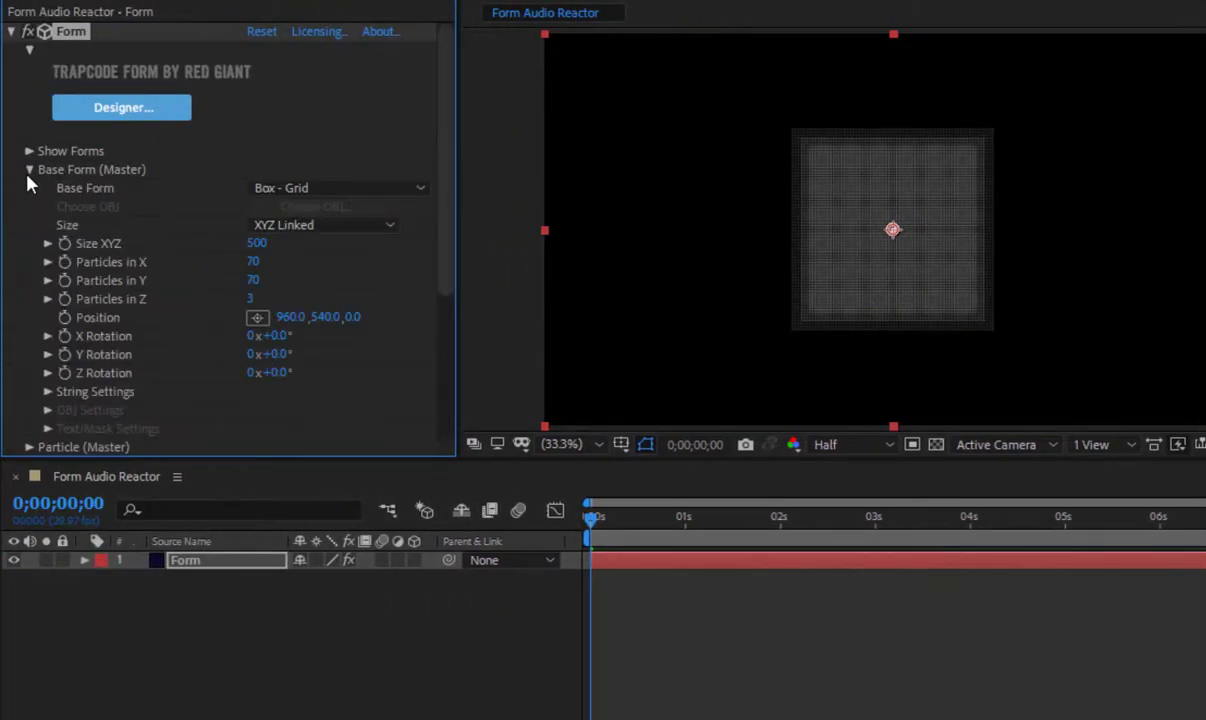
{"action": "left_click", "coordinate": [320, 228]}
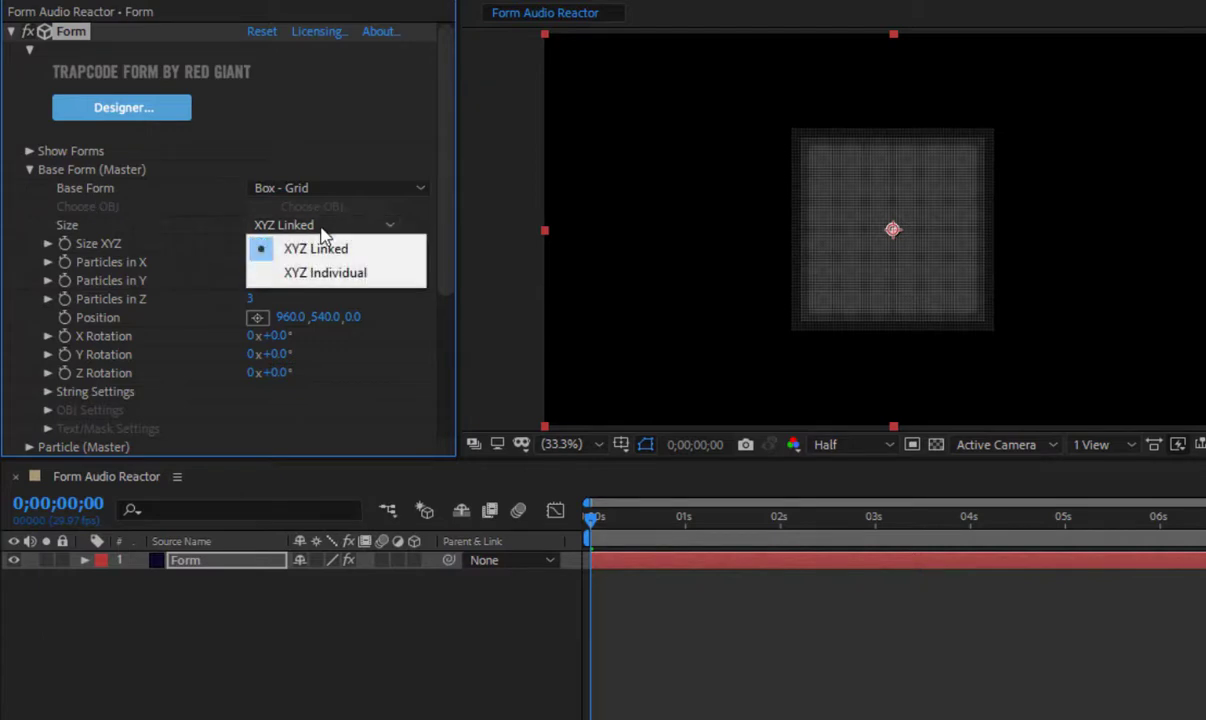
{"action": "left_click", "coordinate": [326, 273]}
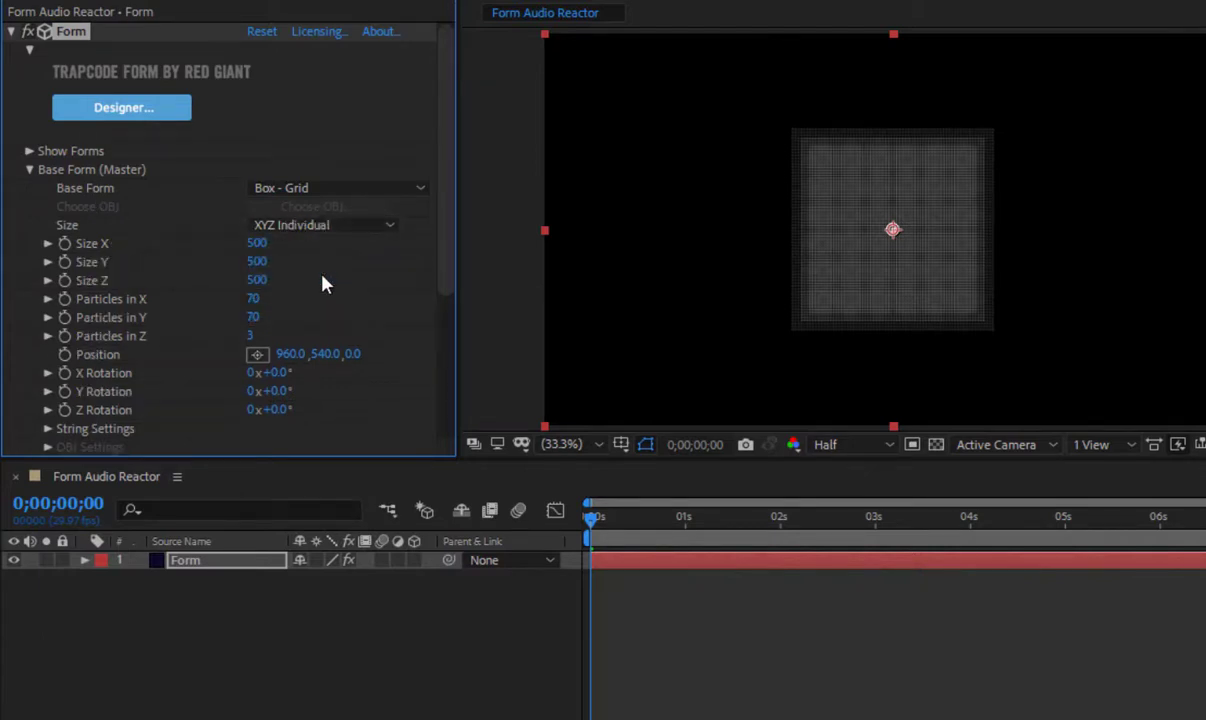
{"action": "left_click_drag", "start_coordinate": [257, 243], "coordinate": [380, 260]}
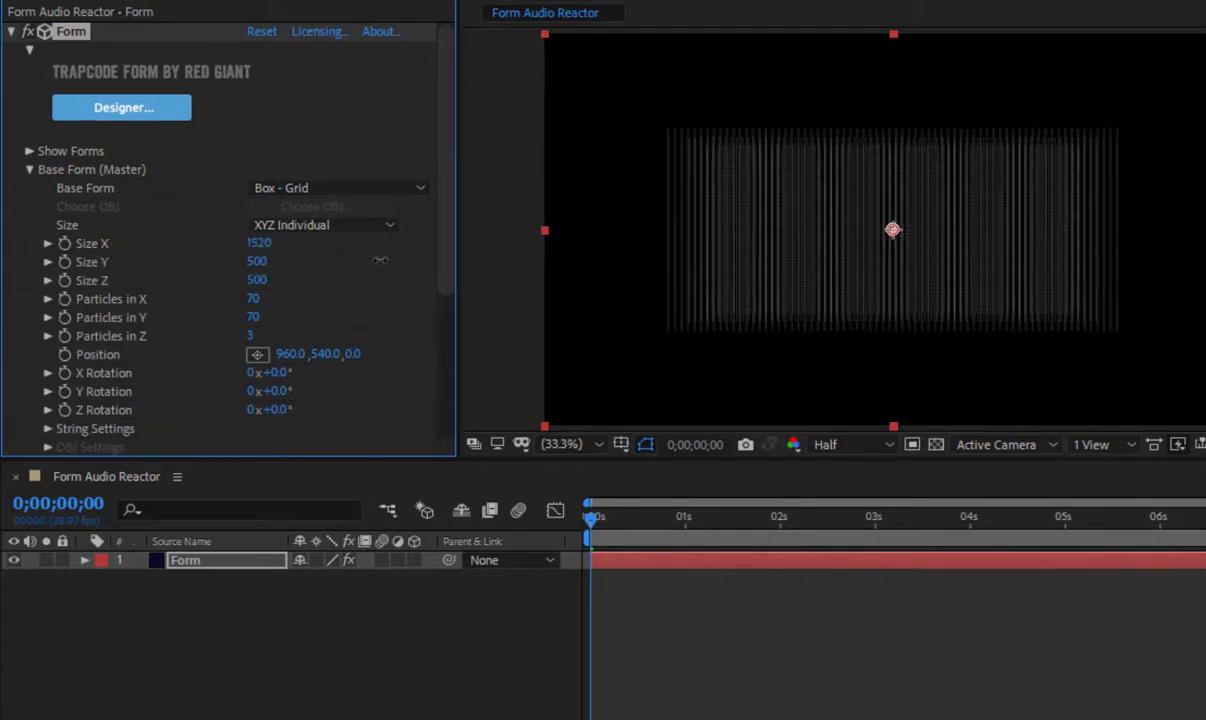
{"action": "mouse_move", "coordinate": [258, 243]}
{"action": "left_mouse_down"}
{"action": "mouse_move", "coordinate": [272, 246]}
{"action": "mouse_move", "coordinate": [252, 245]}
{"action": "mouse_move", "coordinate": [264, 266]}
{"action": "left_mouse_up"}
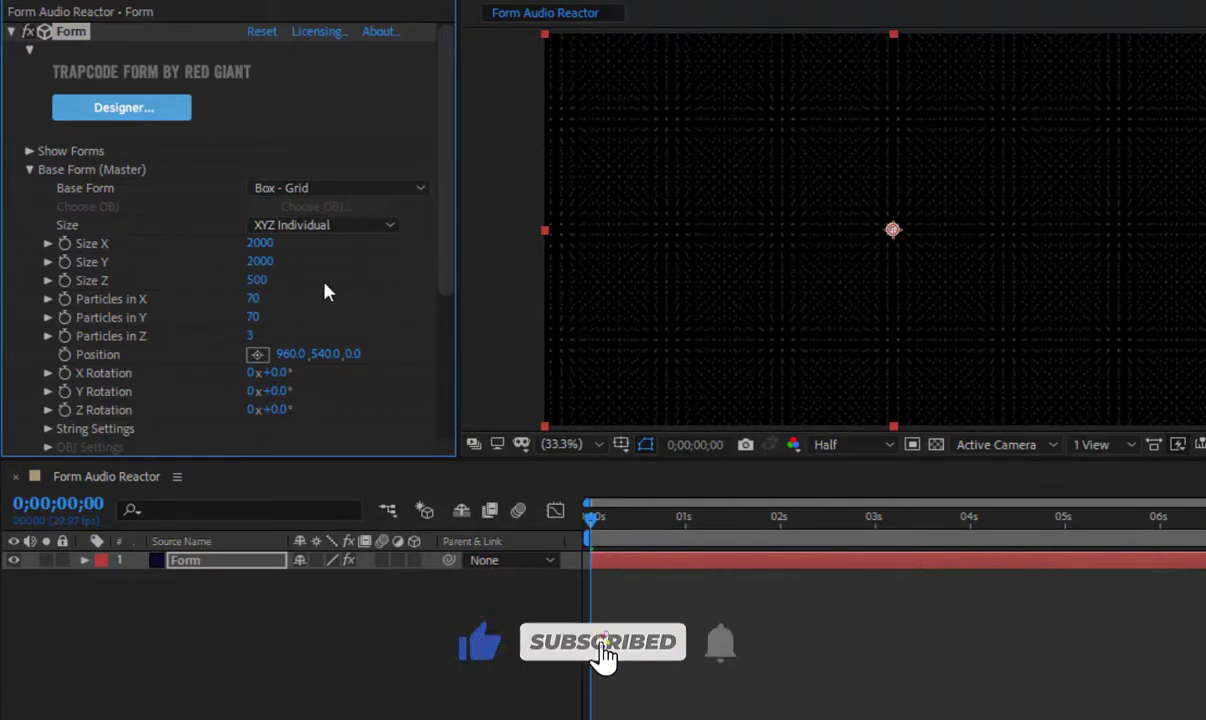
{"action": "mouse_move", "coordinate": [256, 280]}
{"action": "left_mouse_down"}
{"action": "mouse_move", "coordinate": [240, 291]}
{"action": "mouse_move", "coordinate": [262, 284]}
{"action": "left_mouse_up"}
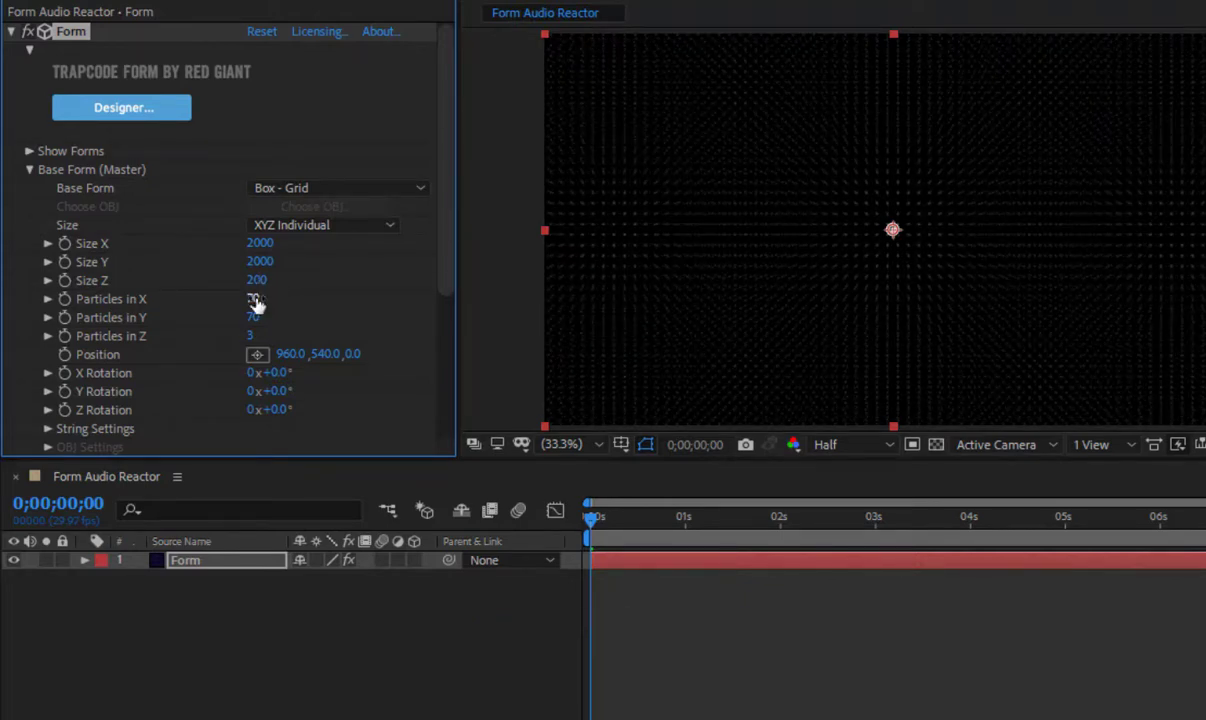
Step: Use 150×100×1 particles, rotate the grid 90° on X and position it at 960, 920
{"action": "left_click_drag", "start_coordinate": [252, 299], "coordinate": [281, 299]}
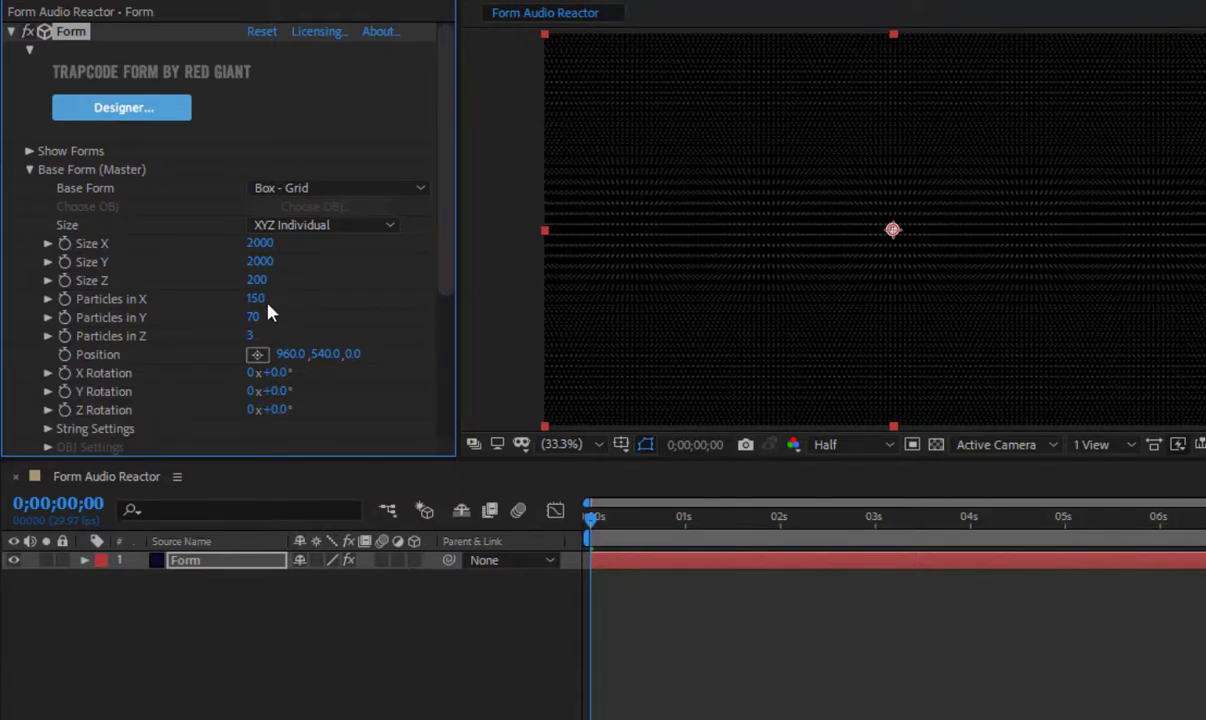
{"action": "mouse_move", "coordinate": [252, 317]}
{"action": "left_mouse_down"}
{"action": "mouse_move", "coordinate": [281, 320]}
{"action": "mouse_move", "coordinate": [257, 317]}
{"action": "mouse_move", "coordinate": [214, 340]}
{"action": "left_mouse_up"}
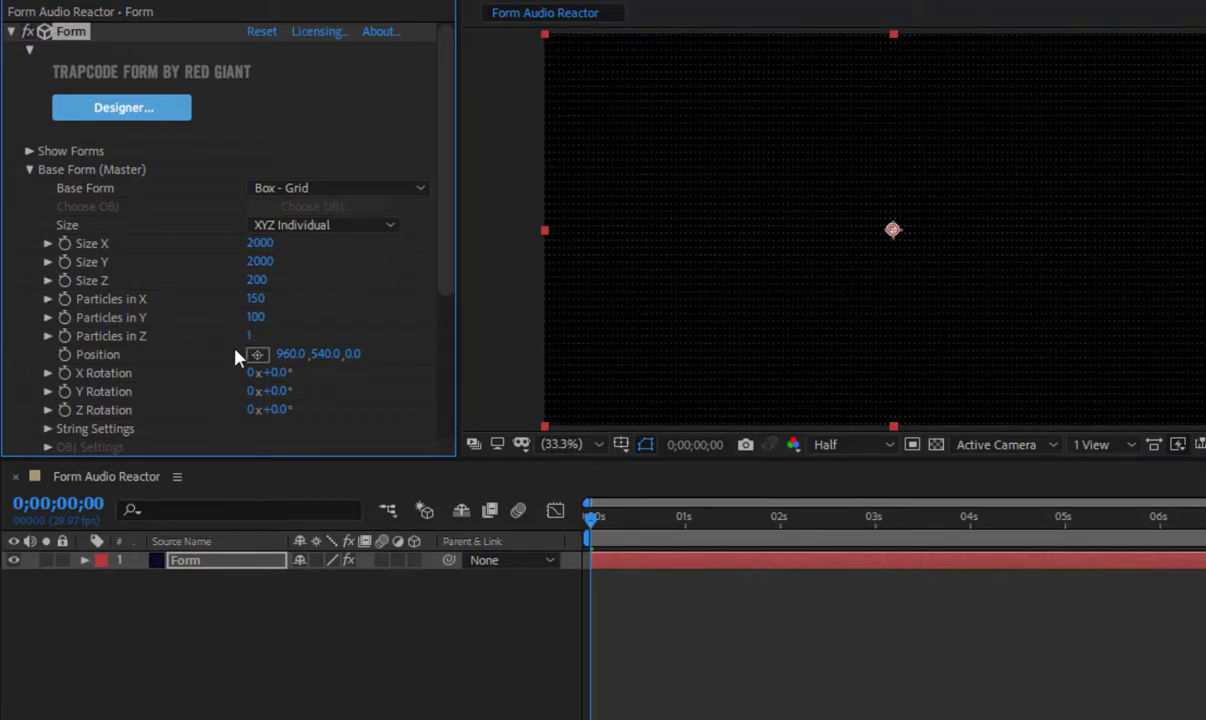
{"action": "mouse_move", "coordinate": [274, 373]}
{"action": "left_mouse_down"}
{"action": "mouse_move", "coordinate": [317, 372]}
{"action": "mouse_move", "coordinate": [258, 373]}
{"action": "mouse_move", "coordinate": [540, 373]}
{"action": "left_mouse_up"}
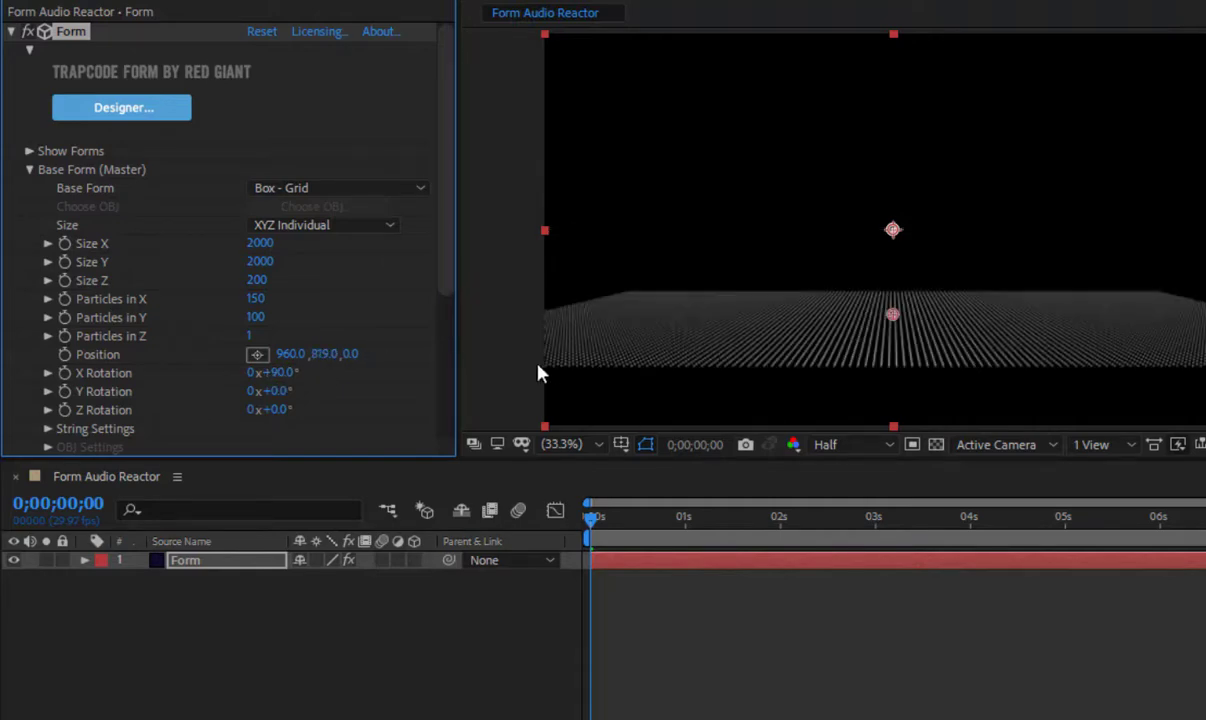
{"action": "left_click", "coordinate": [327, 354]}
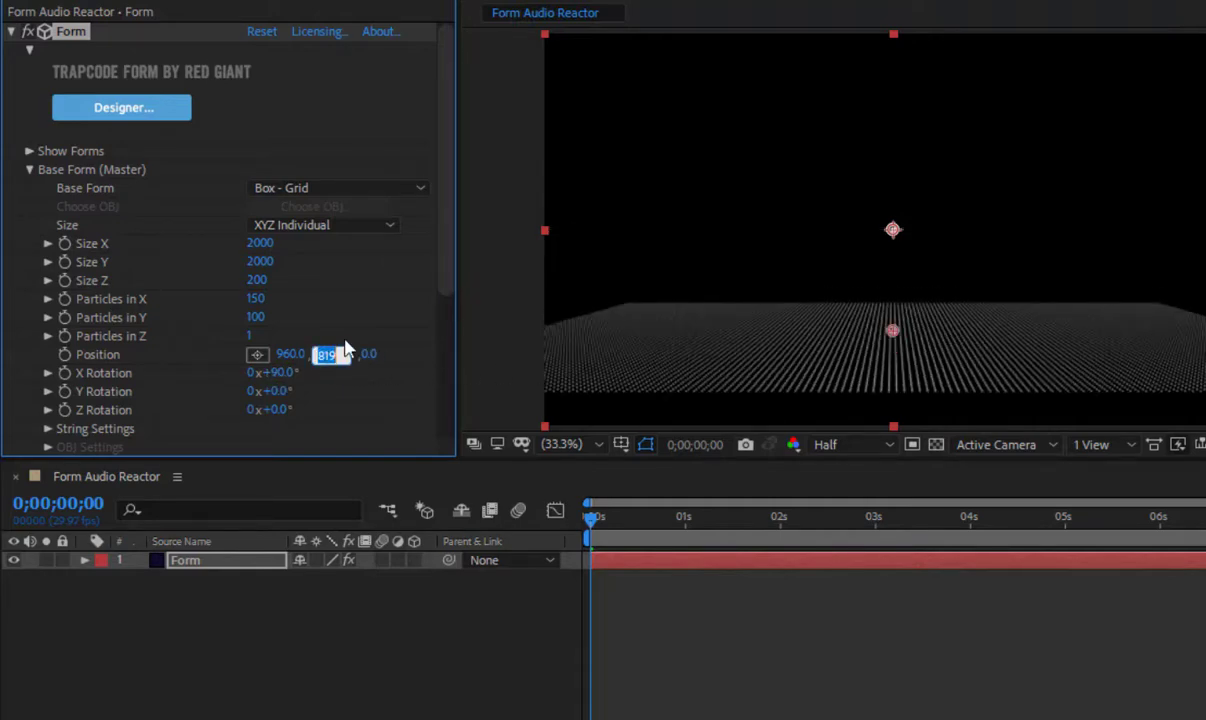
{"action": "type", "text": "920"}
{"action": "key", "text": "Return"}
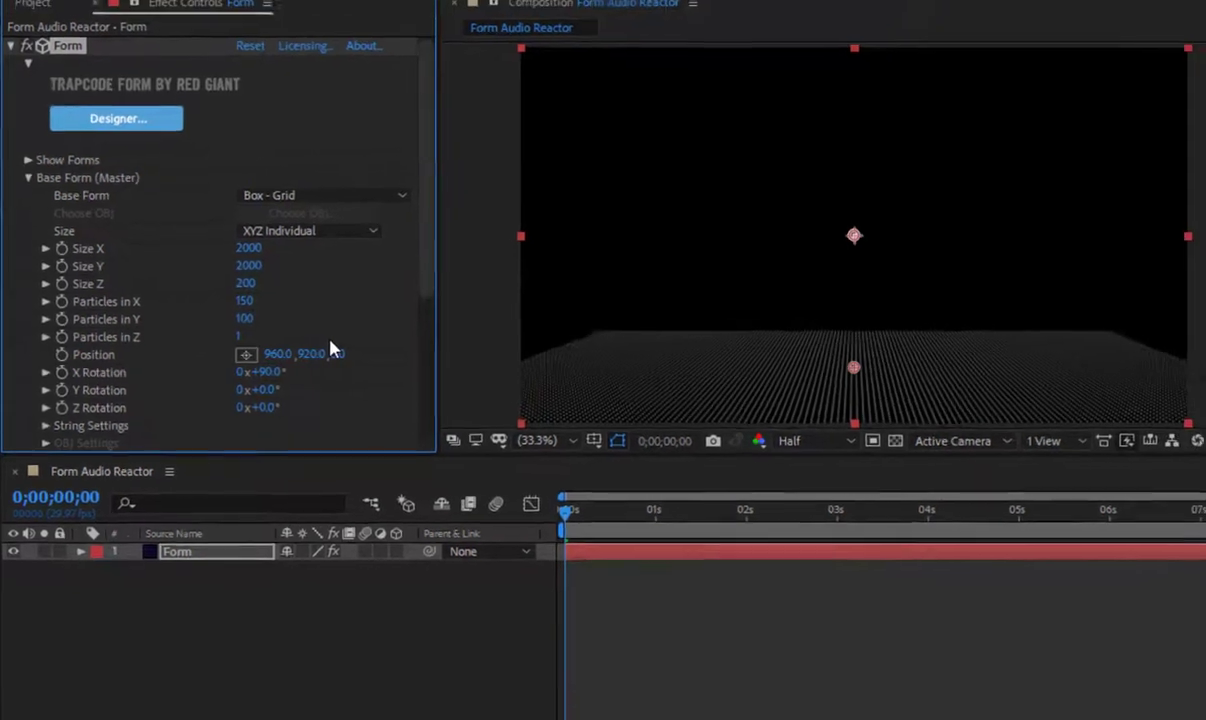
Step: Make the particles hard-edged with Sphere Feather 0 and size 3
{"action": "left_click", "coordinate": [27, 184]}
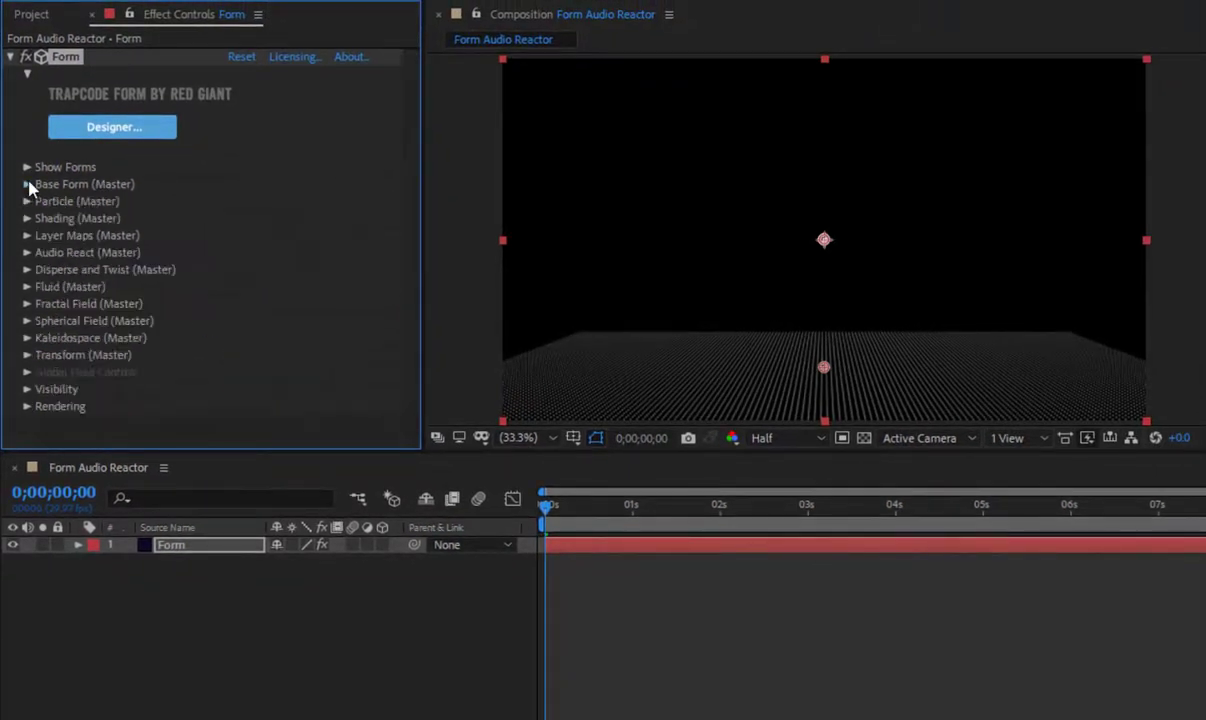
{"action": "left_click", "coordinate": [27, 201]}
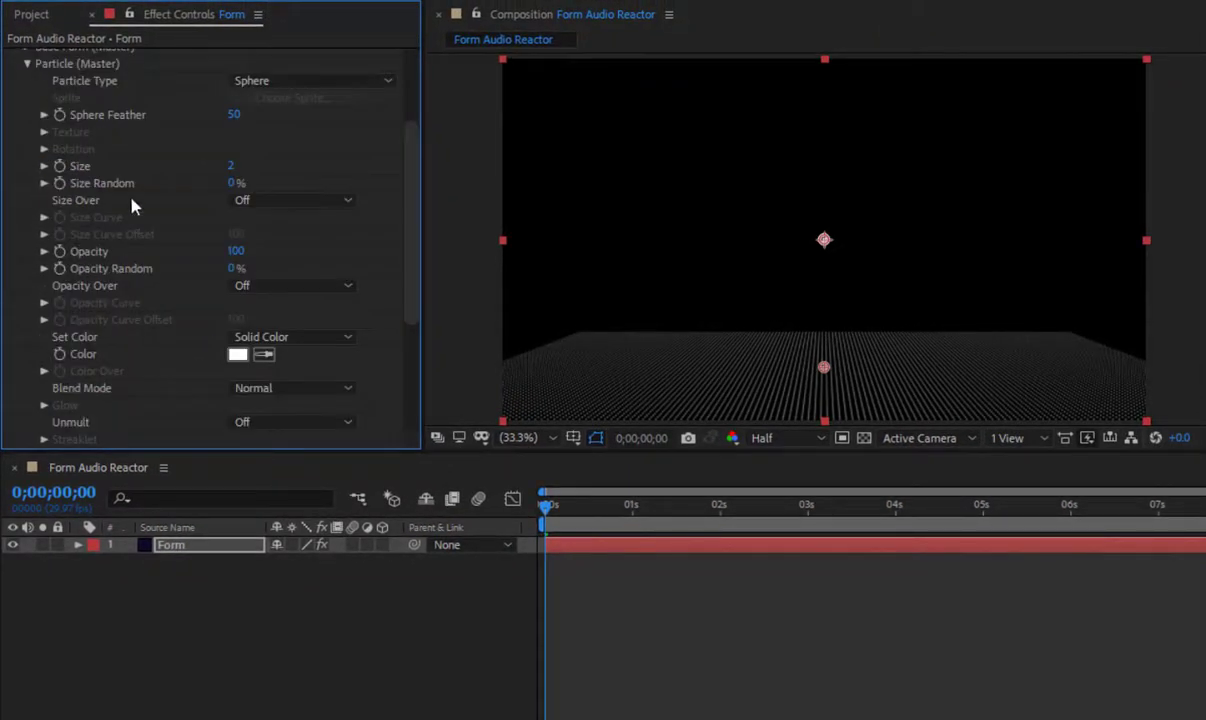
{"action": "left_click_drag", "start_coordinate": [237, 123], "coordinate": [117, 118]}
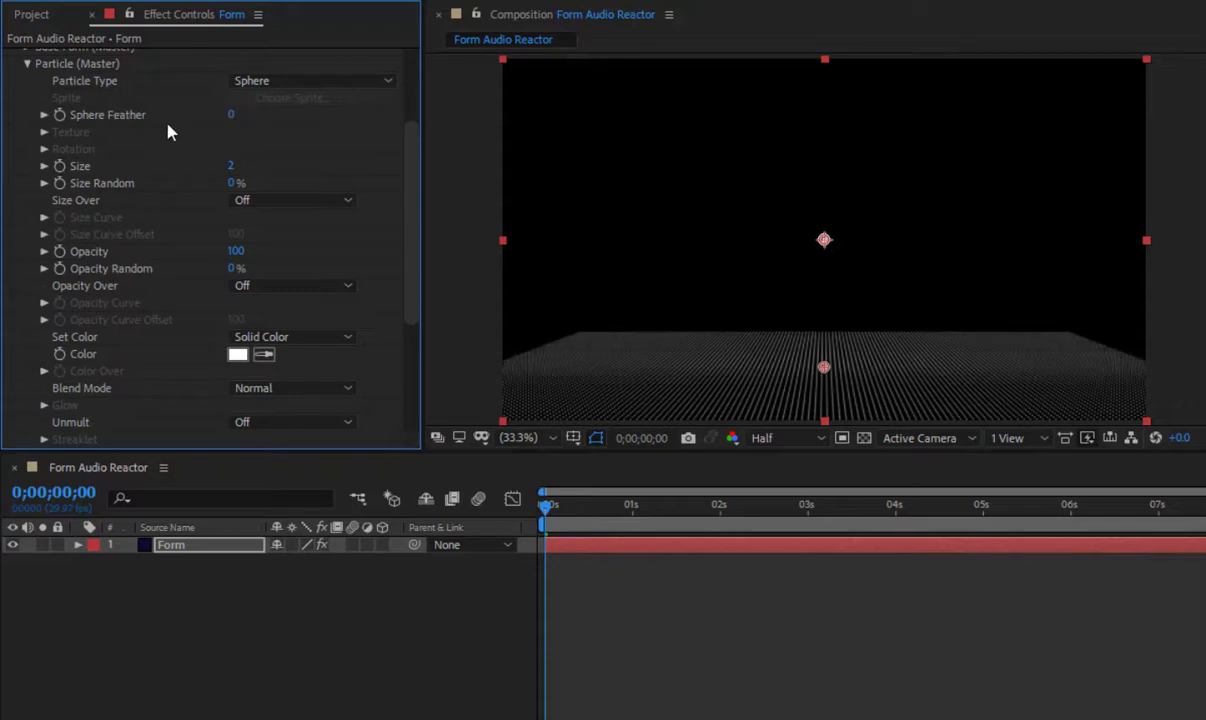
{"action": "mouse_move", "coordinate": [231, 166]}
{"action": "left_mouse_down"}
{"action": "mouse_move", "coordinate": [248, 183]}
{"action": "mouse_move", "coordinate": [238, 185]}
{"action": "left_mouse_up"}
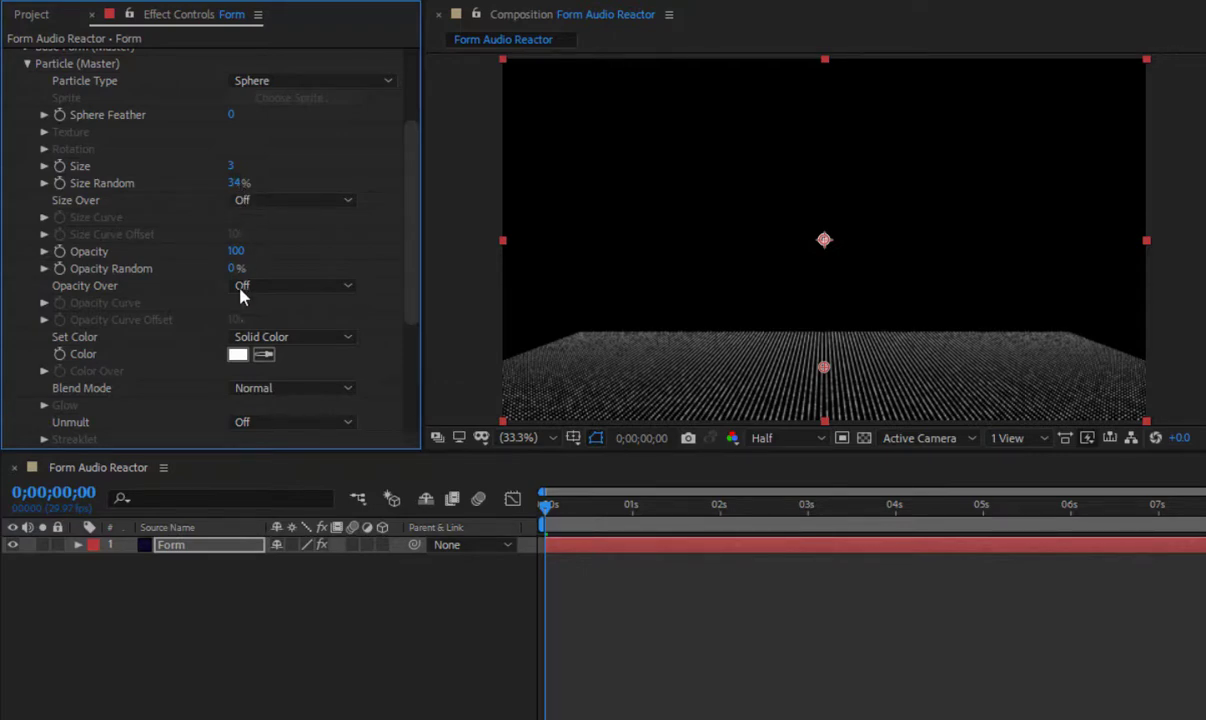
Step: Colour particles Radial with the yellow-red-magenta Color Over preset, shifting the pink stop right
{"action": "left_click", "coordinate": [268, 337]}
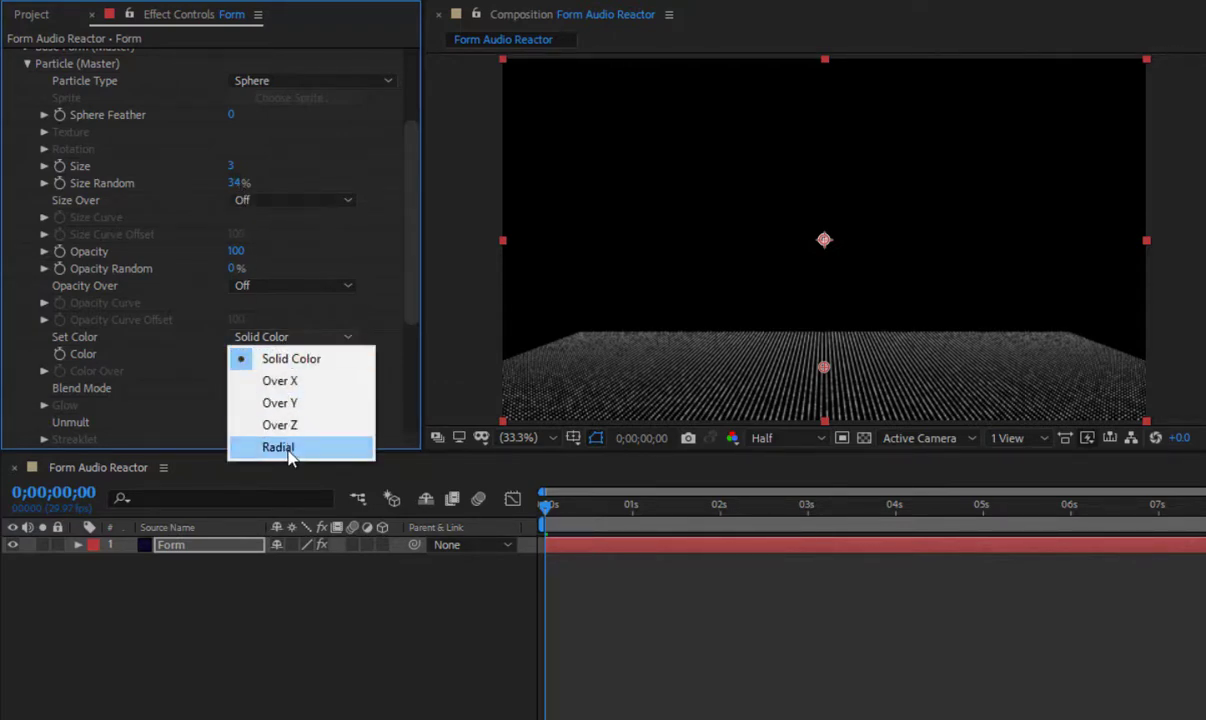
{"action": "left_click", "coordinate": [286, 450]}
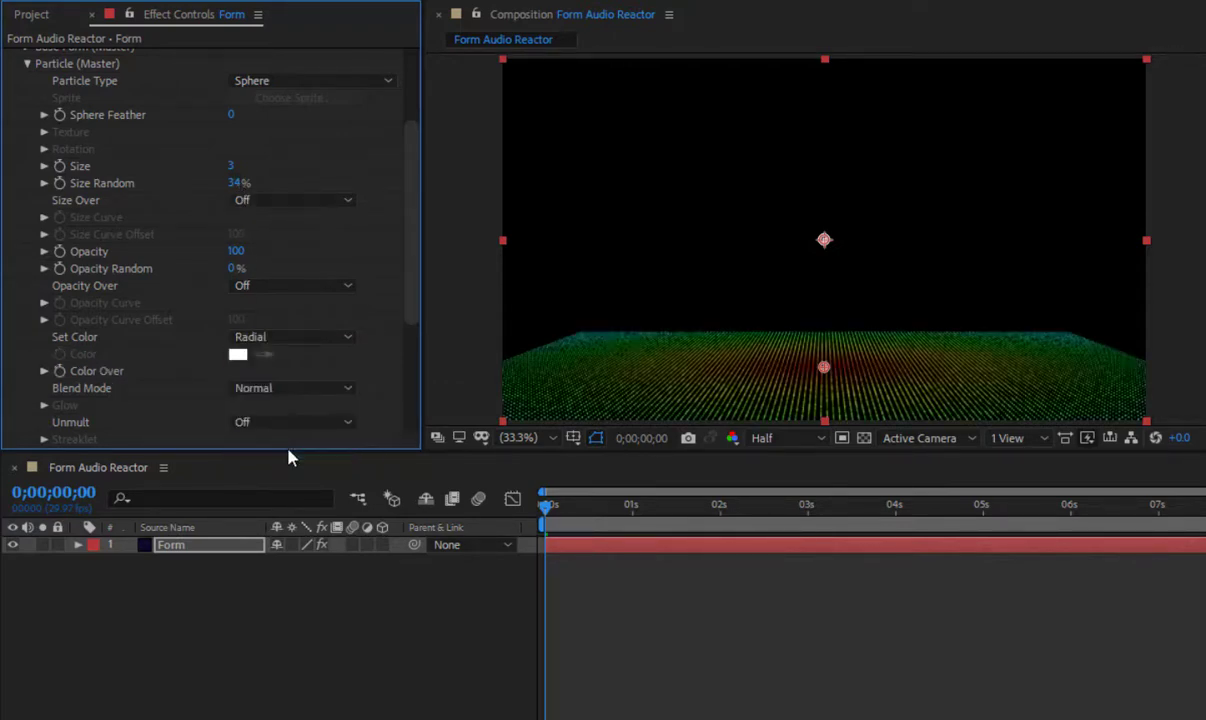
{"action": "left_click", "coordinate": [44, 371]}
{"action": "left_click", "coordinate": [310, 282]}
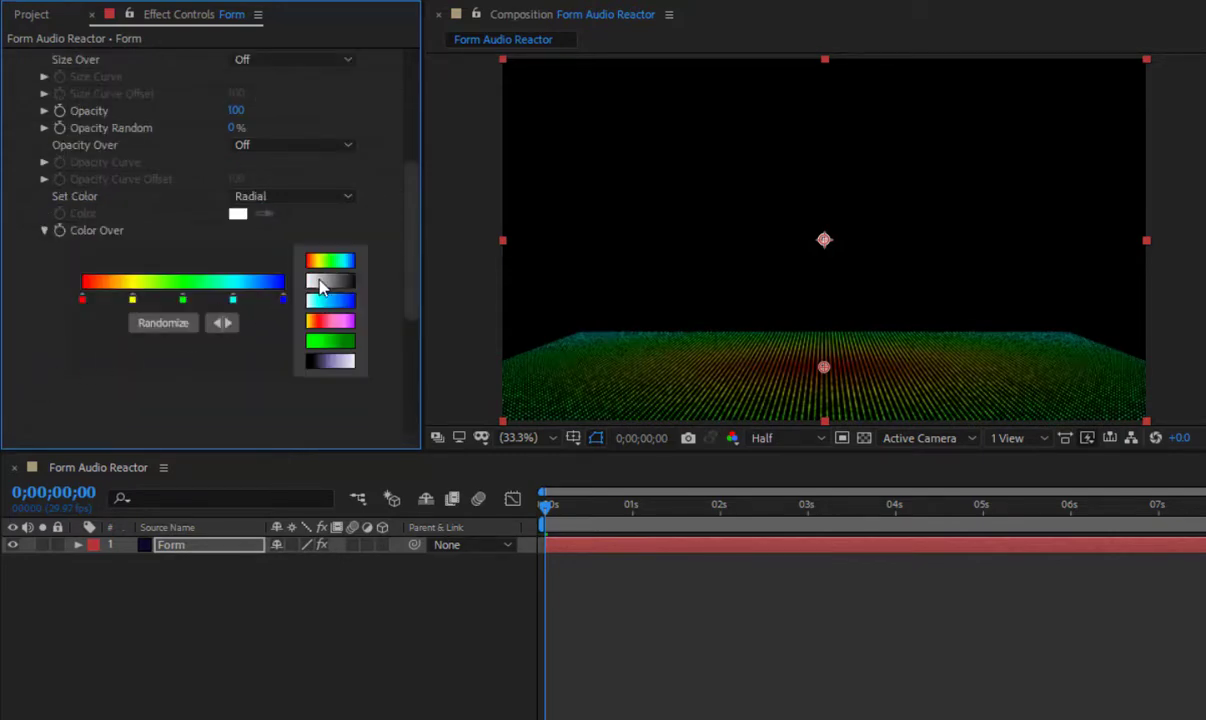
{"action": "left_click", "coordinate": [324, 322]}
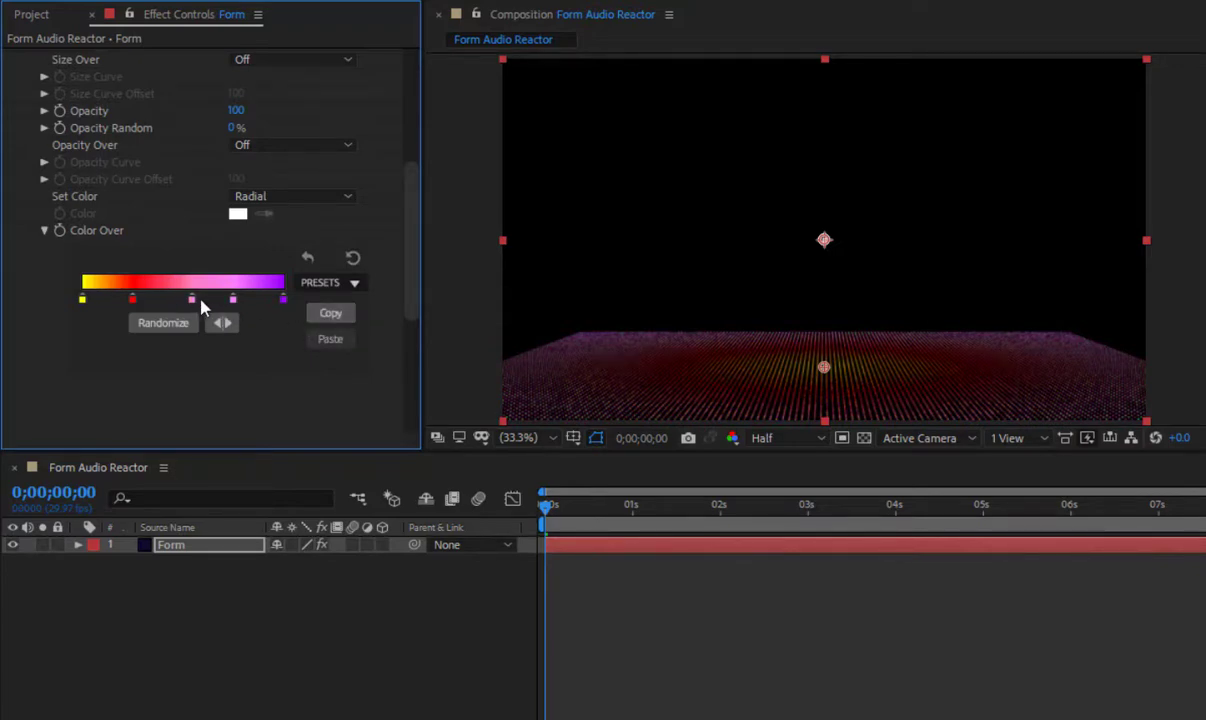
{"action": "left_click_drag", "start_coordinate": [191, 299], "coordinate": [231, 300]}
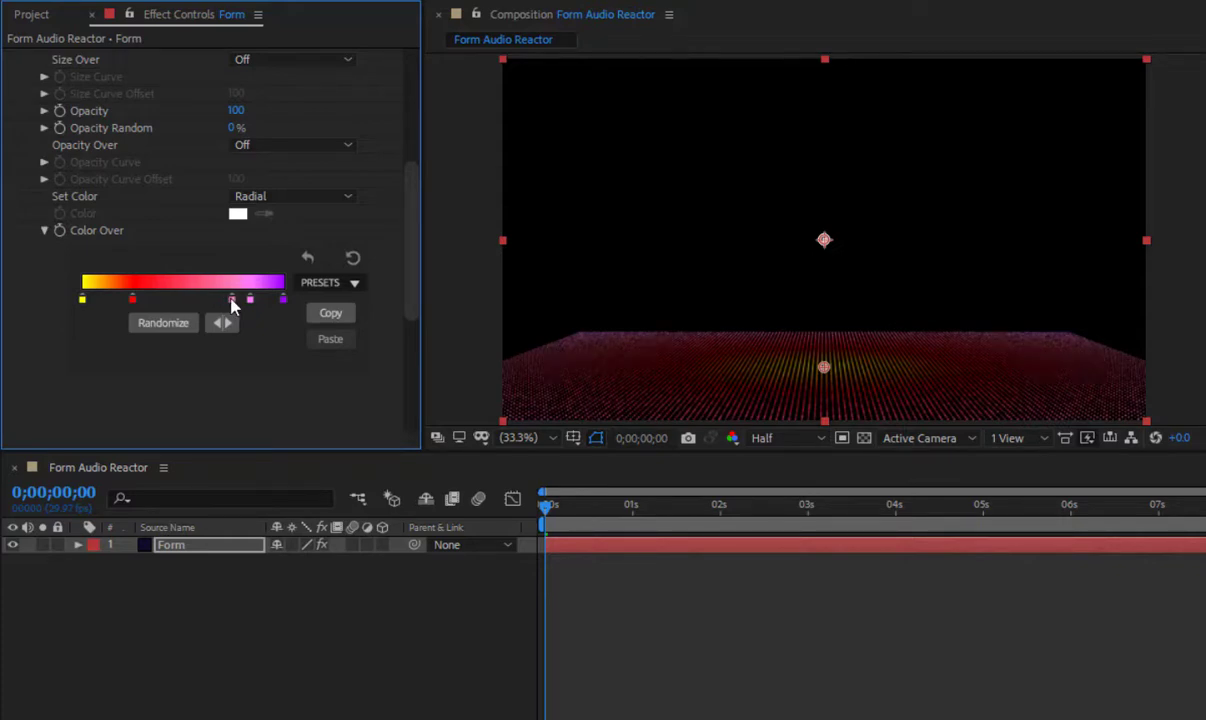
{"action": "left_click", "coordinate": [45, 234]}
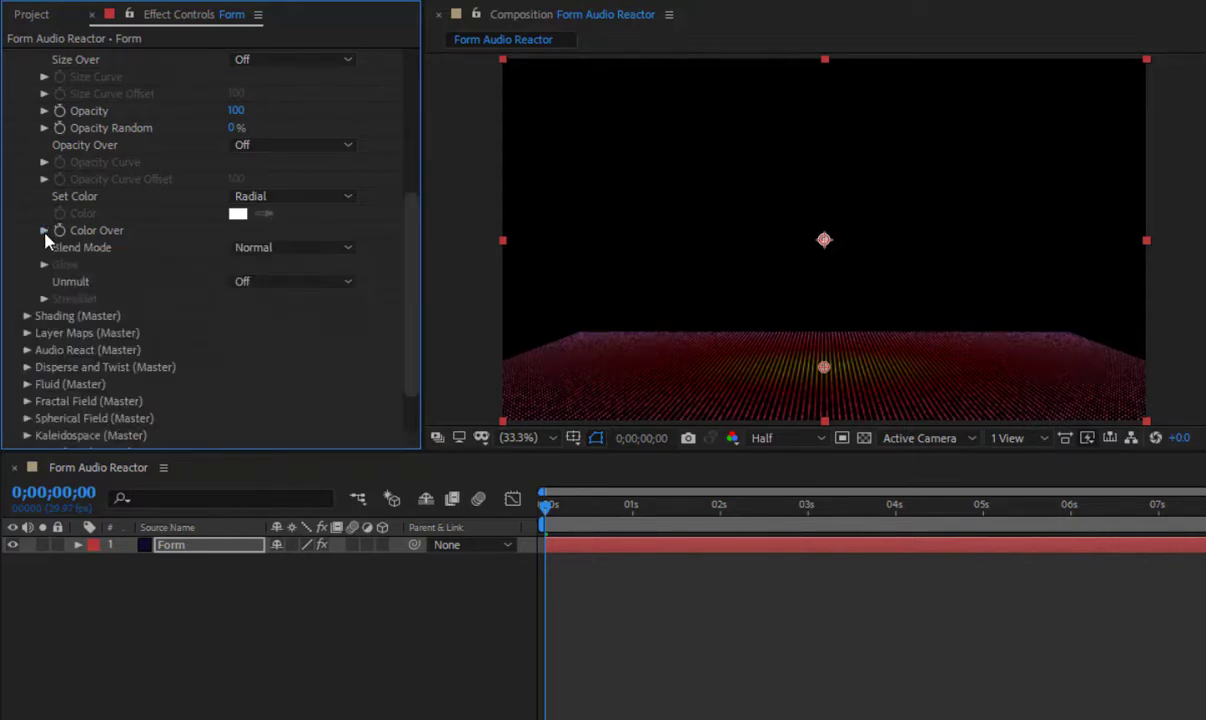
{"action": "scroll", "coordinate": [52, 232], "scroll_direction": "up", "scroll_amount": 3}
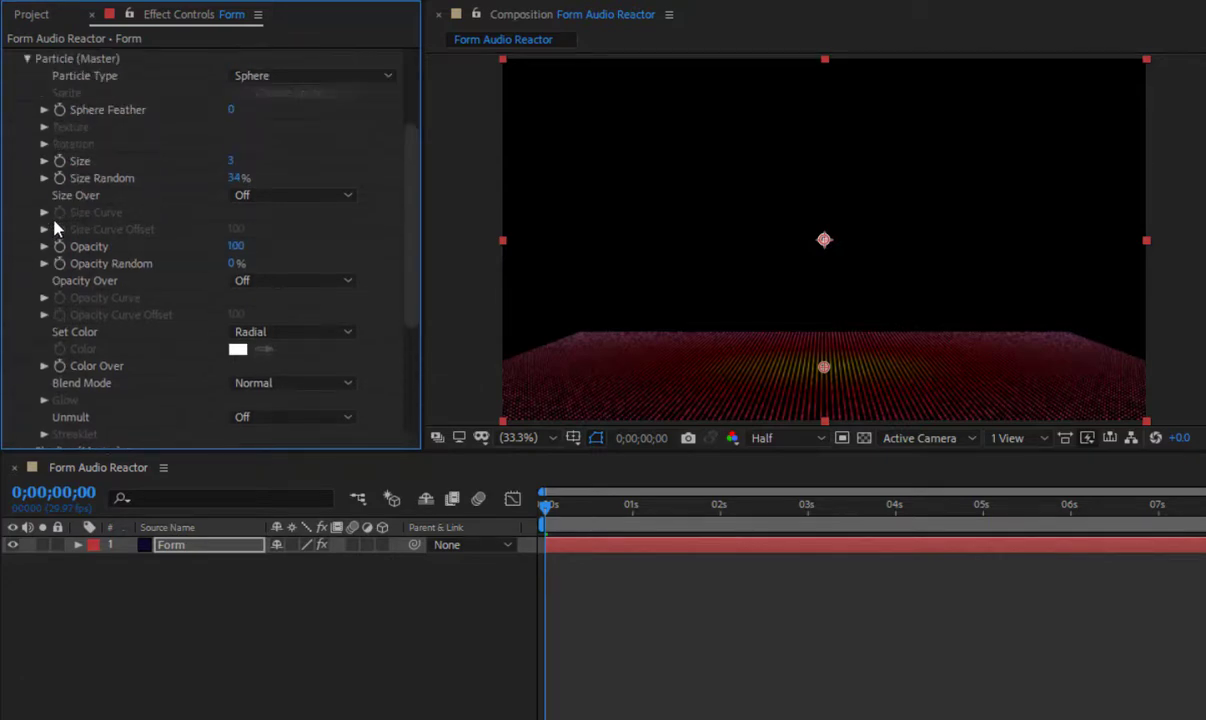
{"action": "left_click", "coordinate": [28, 58]}
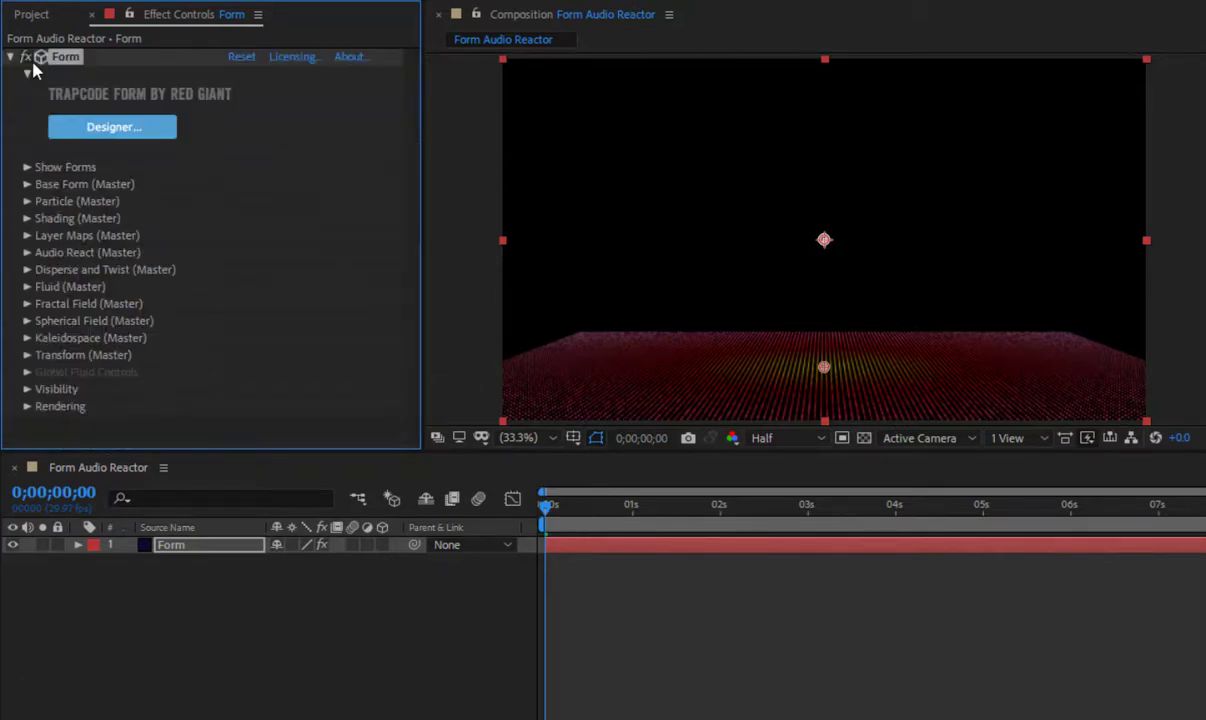
Step: Expand Audio React and check the Audio Layer choices, leaving it at None
{"action": "left_click", "coordinate": [27, 253]}
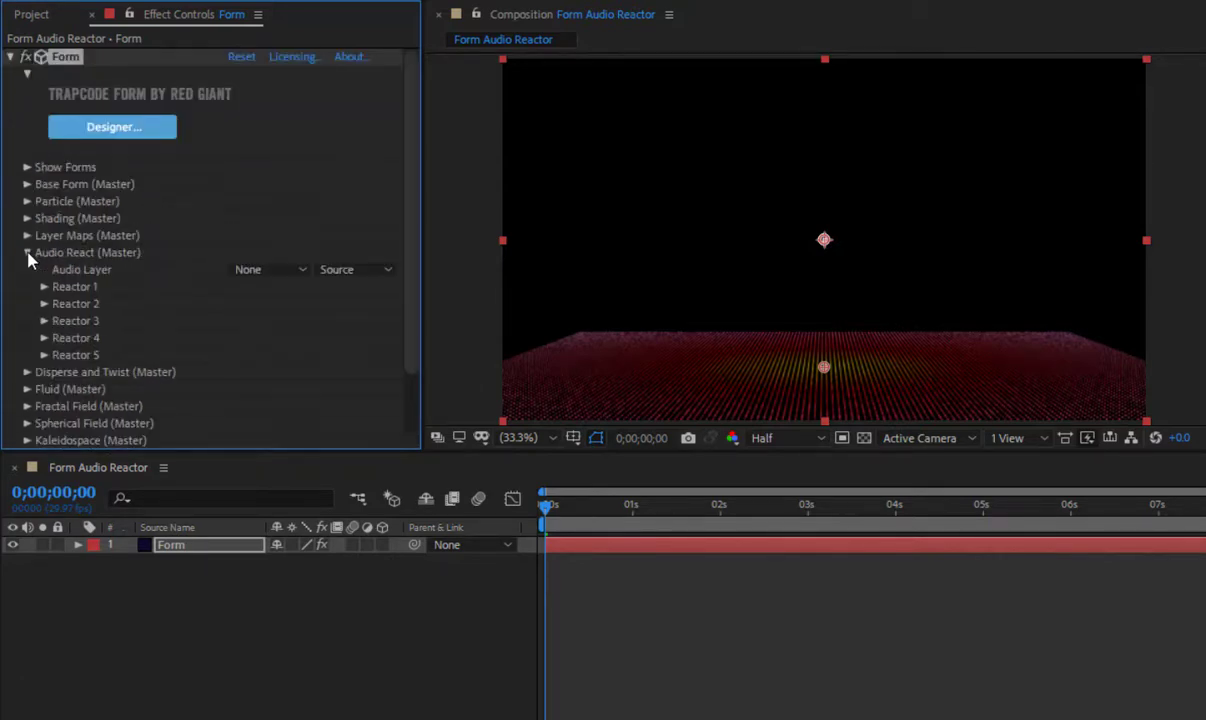
{"action": "left_click", "coordinate": [256, 269]}
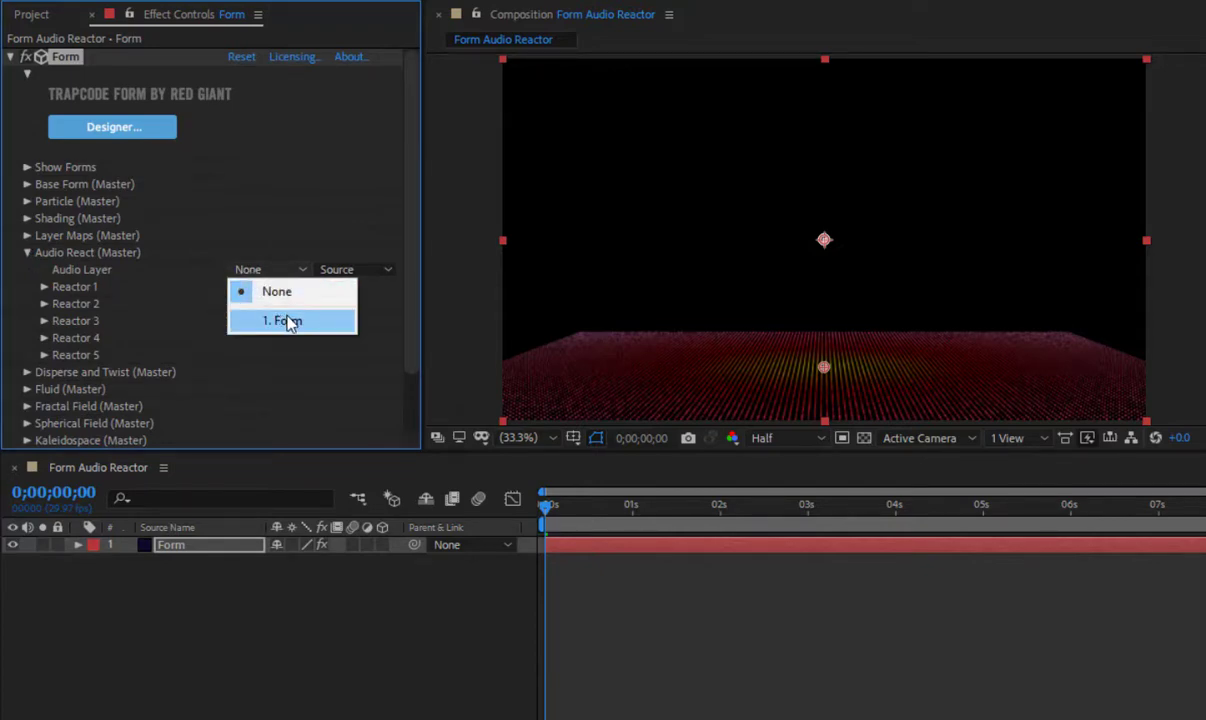
{"action": "left_click", "coordinate": [205, 337]}
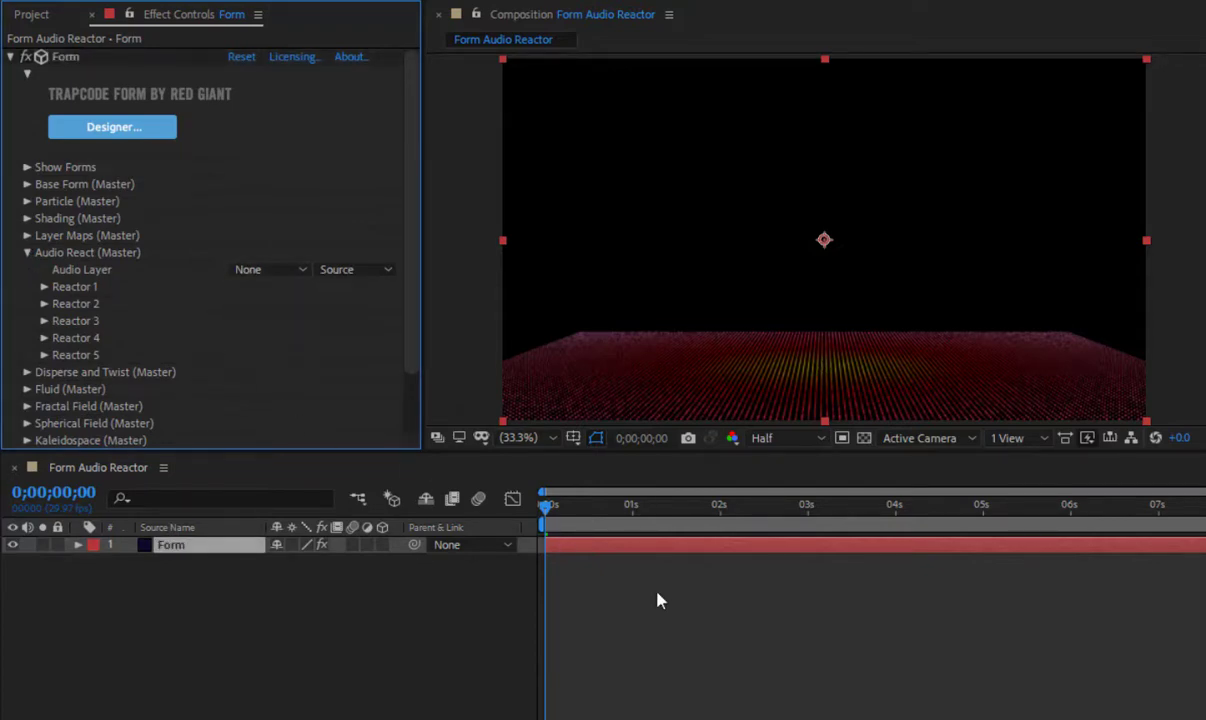
Step: Add 'Lensko - Rebirth [NCS Release].mp3' to the timeline as layer 2 below Form
{"action": "left_click_drag", "start_coordinate": [645, 660], "coordinate": [262, 629]}
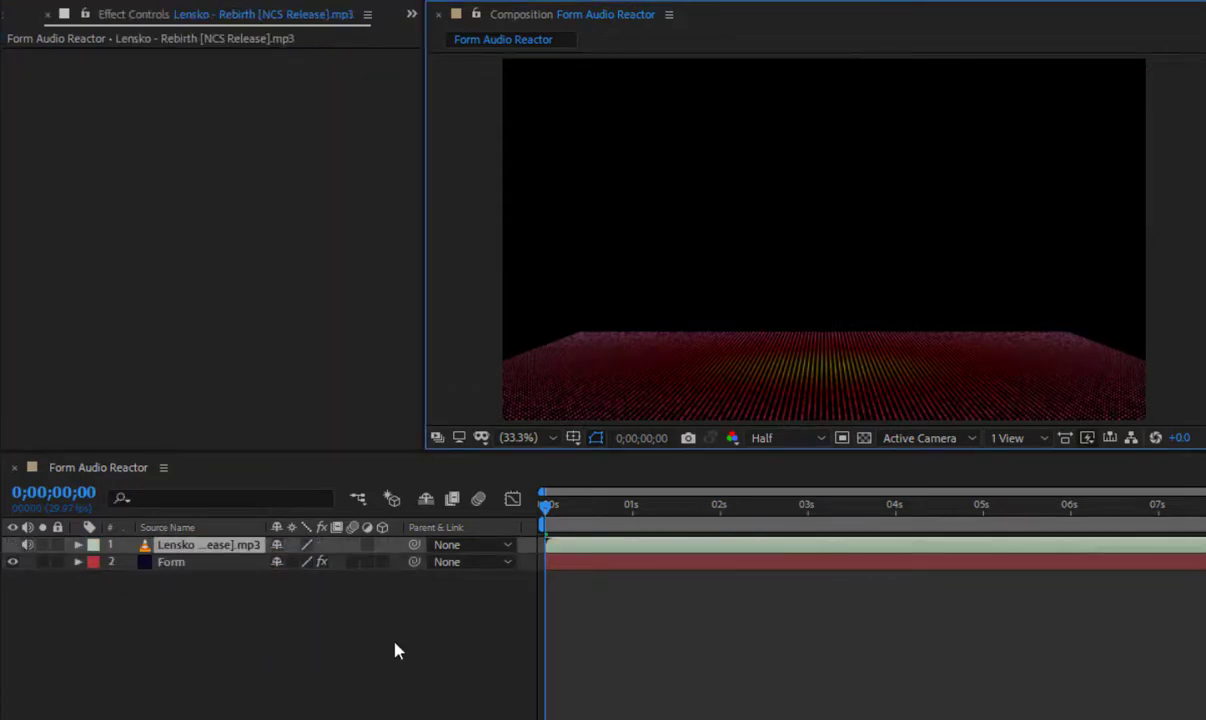
{"action": "left_click", "coordinate": [1165, 550]}
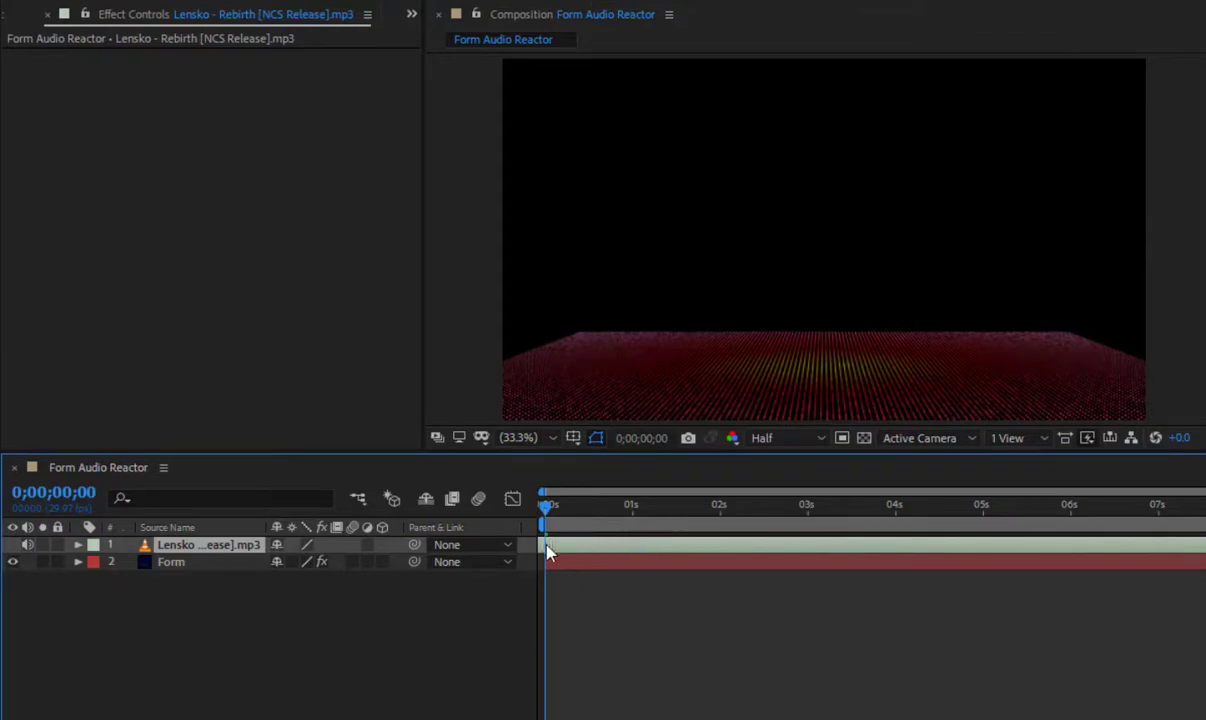
{"action": "left_click_drag", "start_coordinate": [222, 548], "coordinate": [226, 580]}
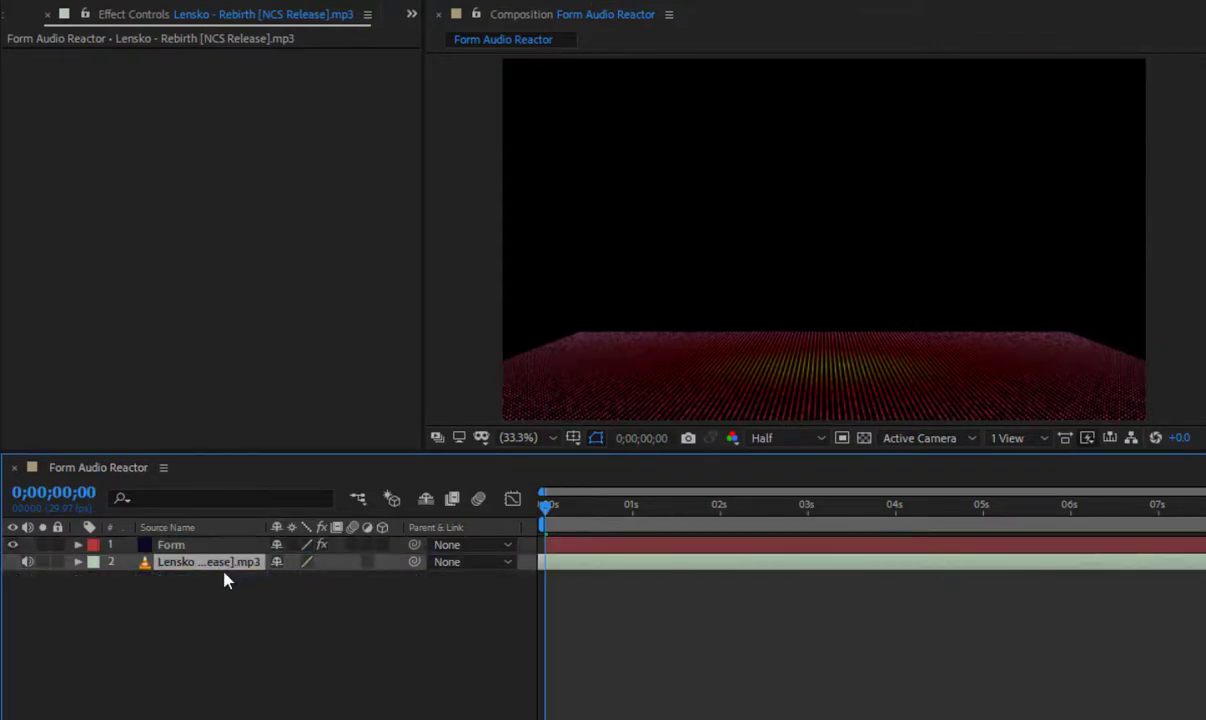
{"action": "left_click", "coordinate": [223, 548]}
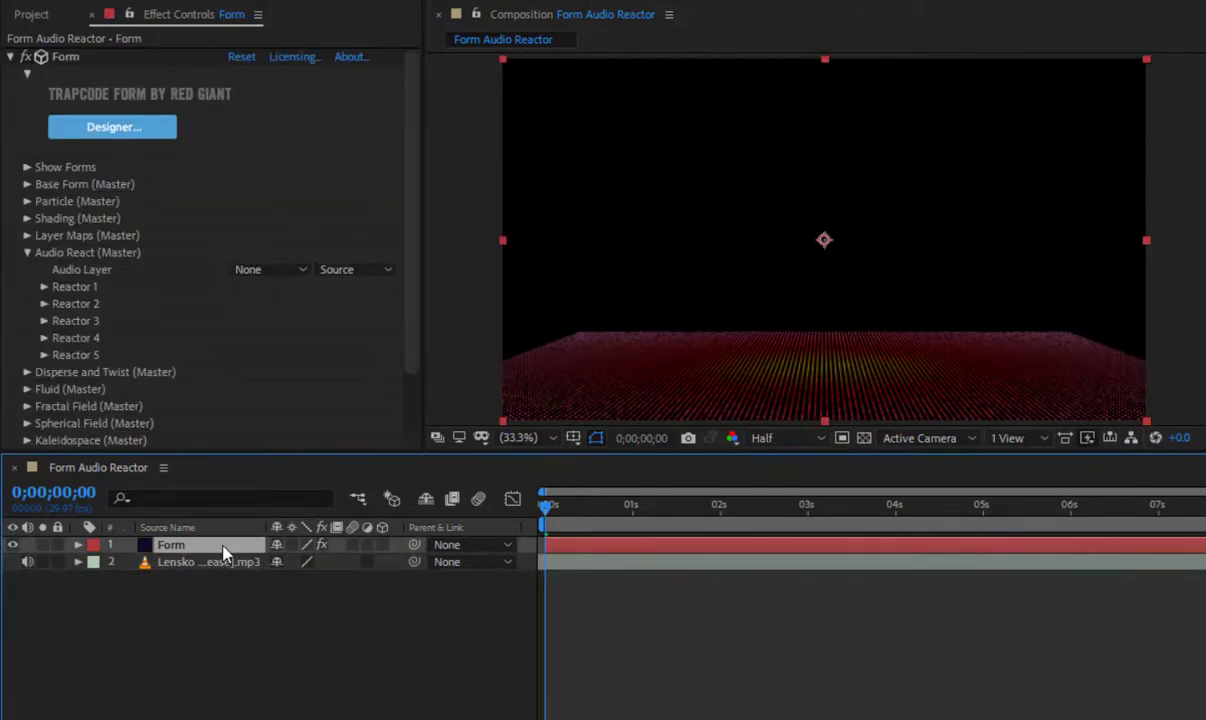
Step: Set Audio React's Audio Layer to the Lensko mp3 and preview with sound to 3;17
{"action": "left_click", "coordinate": [265, 269]}
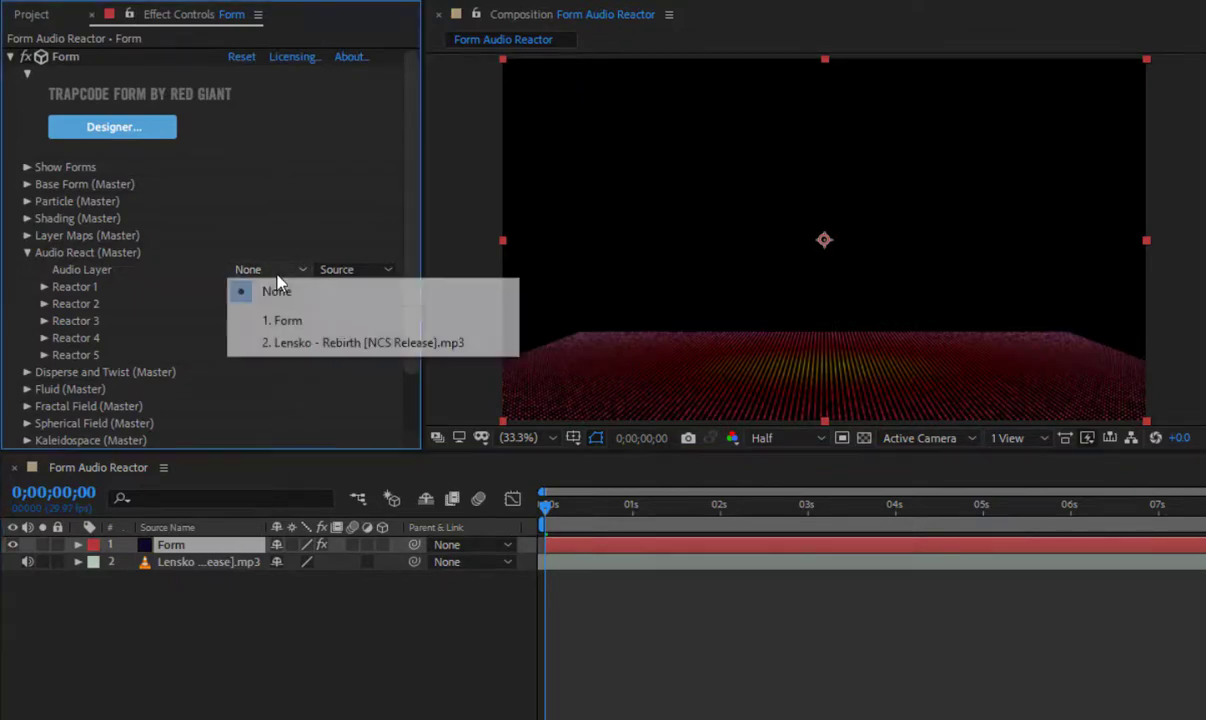
{"action": "left_click", "coordinate": [280, 345]}
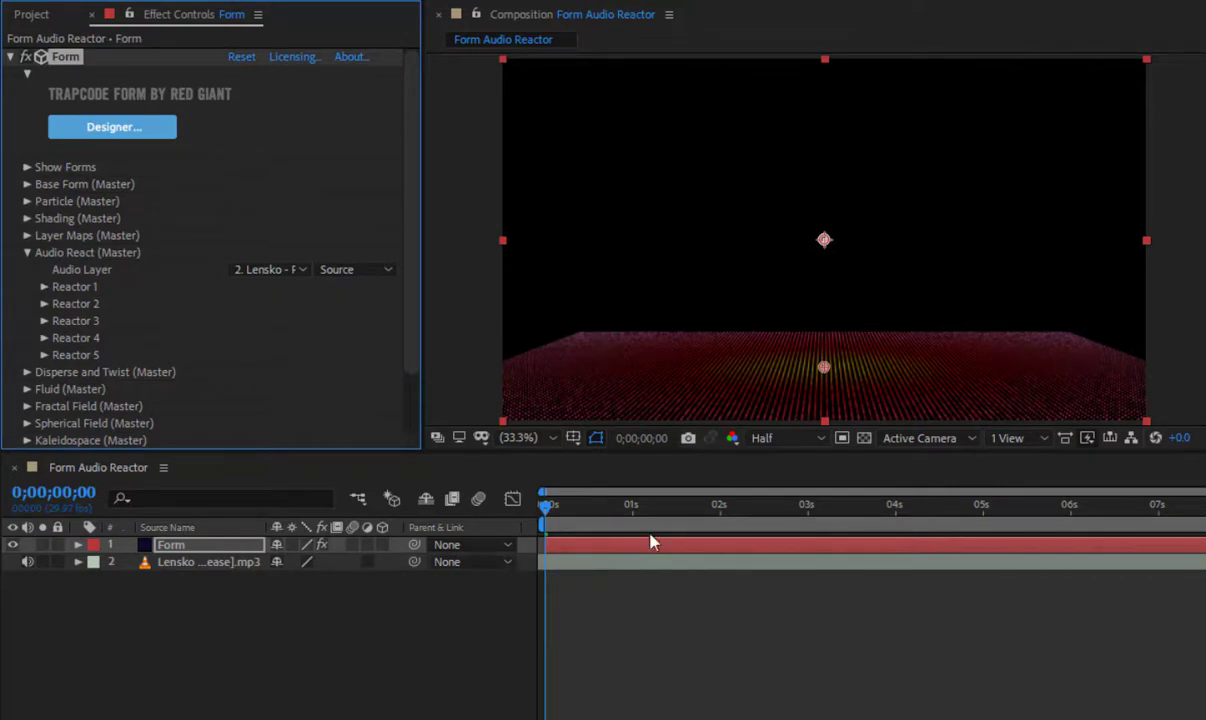
{"action": "key", "text": "space"}
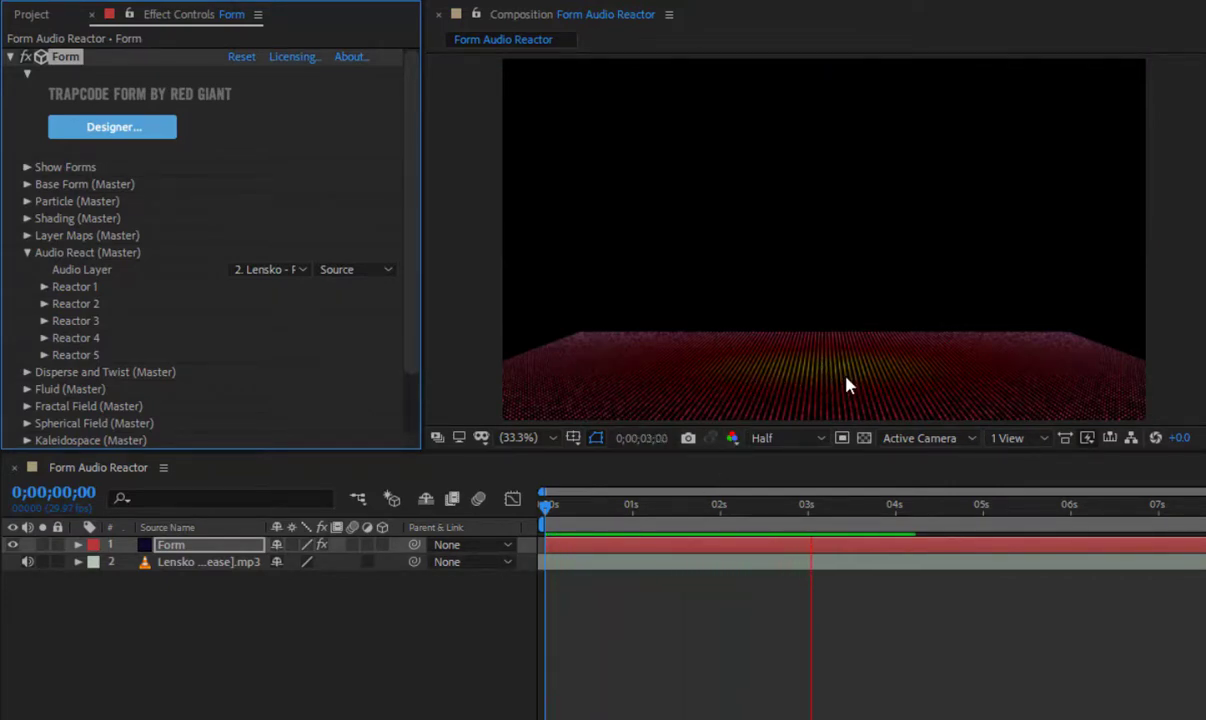
{"action": "key", "text": "space"}
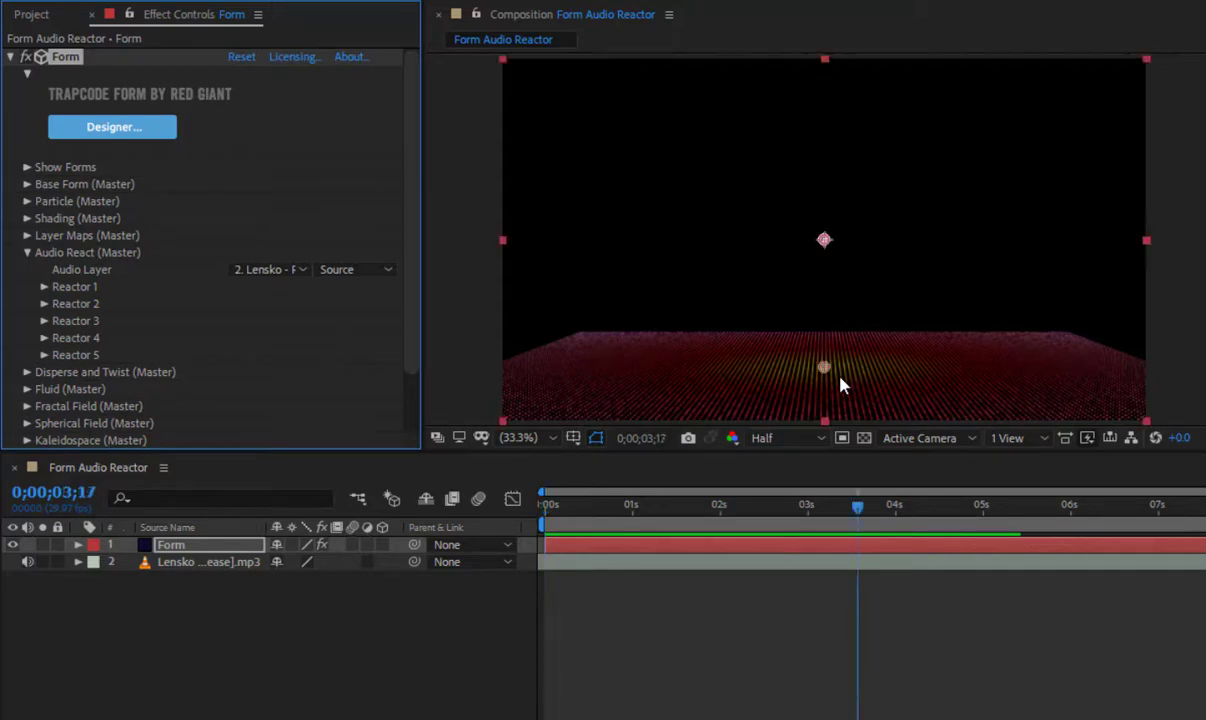
Step: Make Reactor 1 drive Fractal with Delay Direction set to Z Front to Back
{"action": "left_click", "coordinate": [44, 287]}
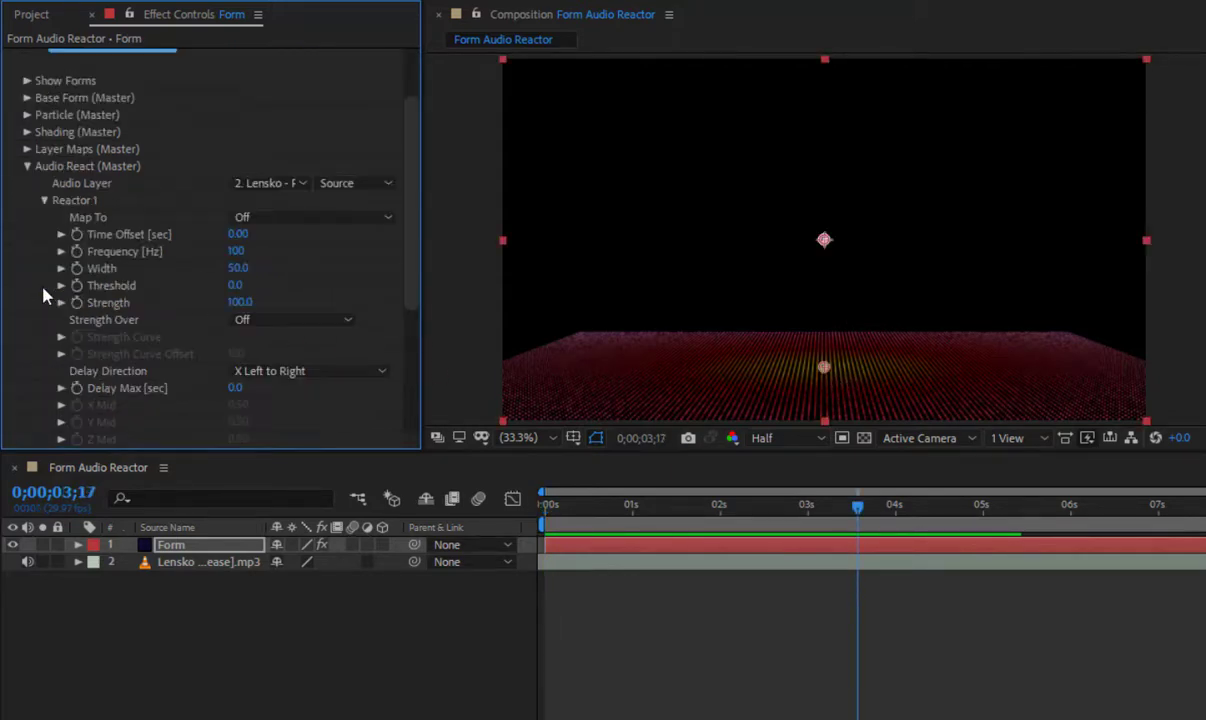
{"action": "left_click", "coordinate": [250, 217]}
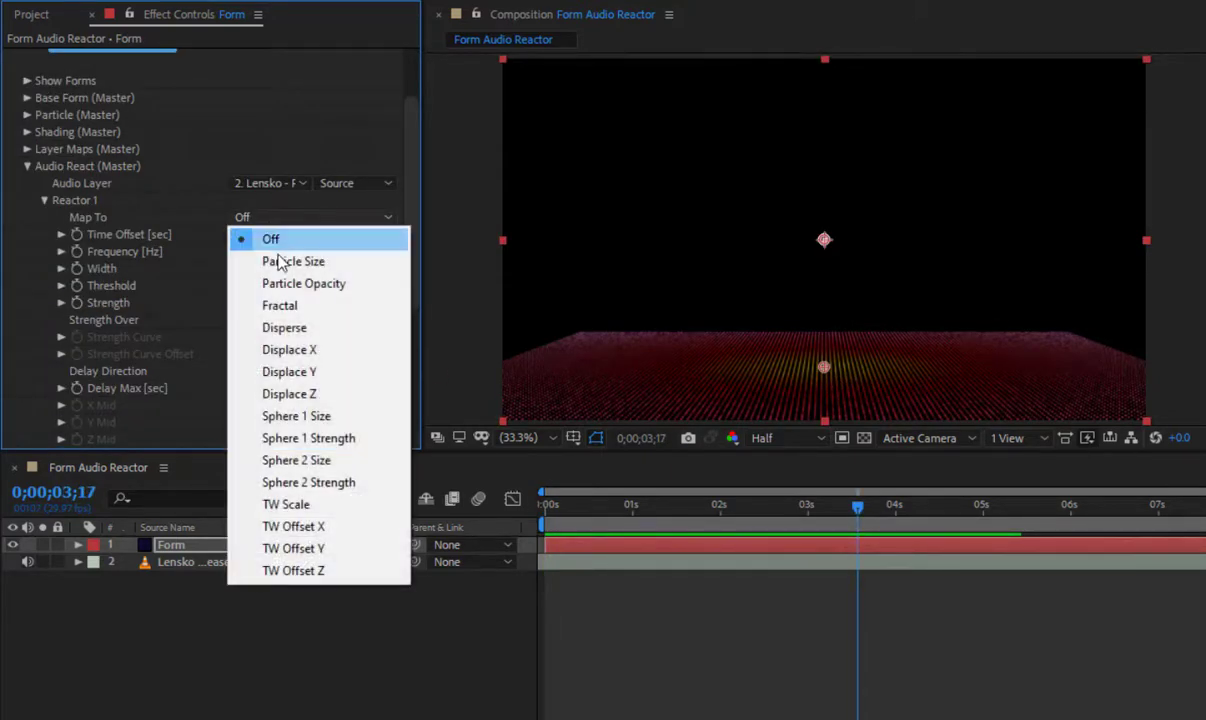
{"action": "left_click", "coordinate": [284, 307]}
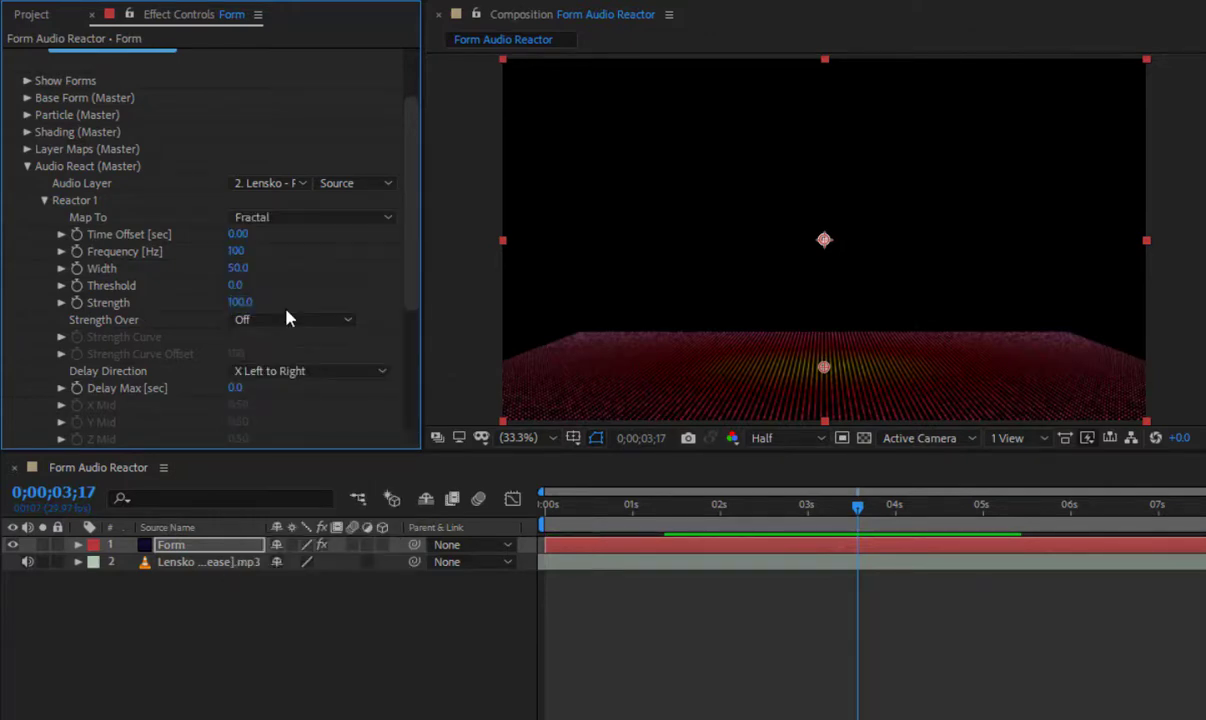
{"action": "left_click", "coordinate": [291, 372]}
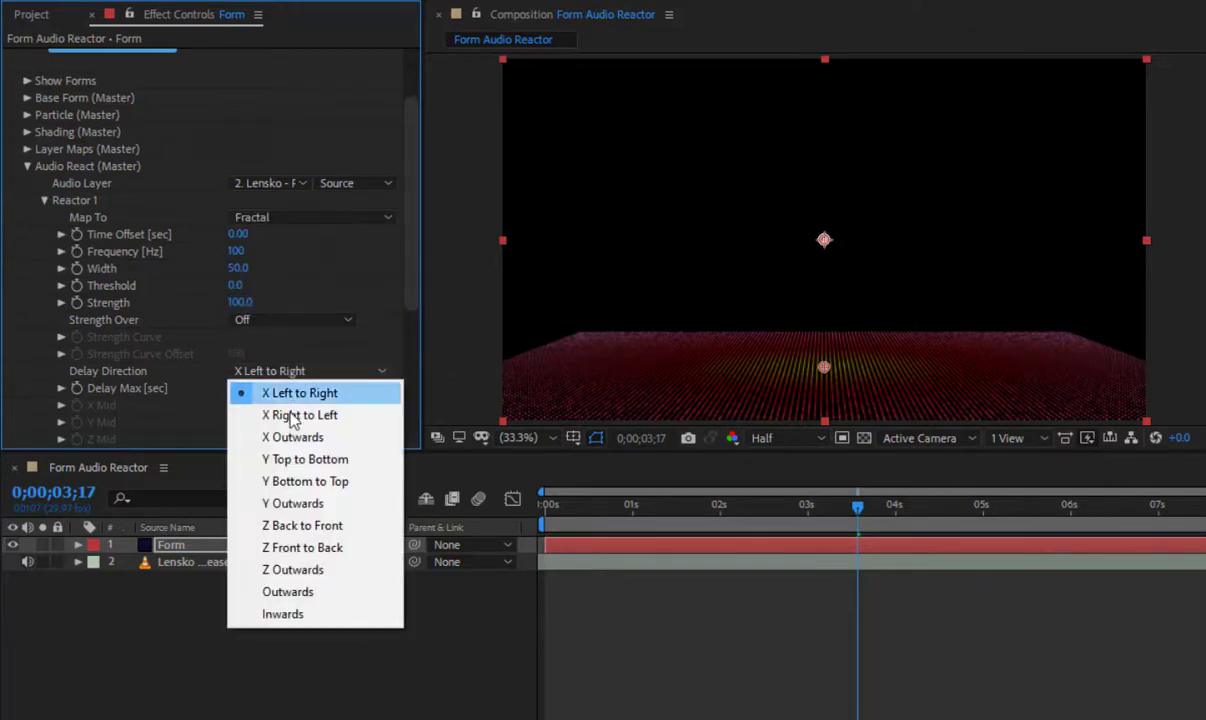
{"action": "left_click", "coordinate": [283, 552]}
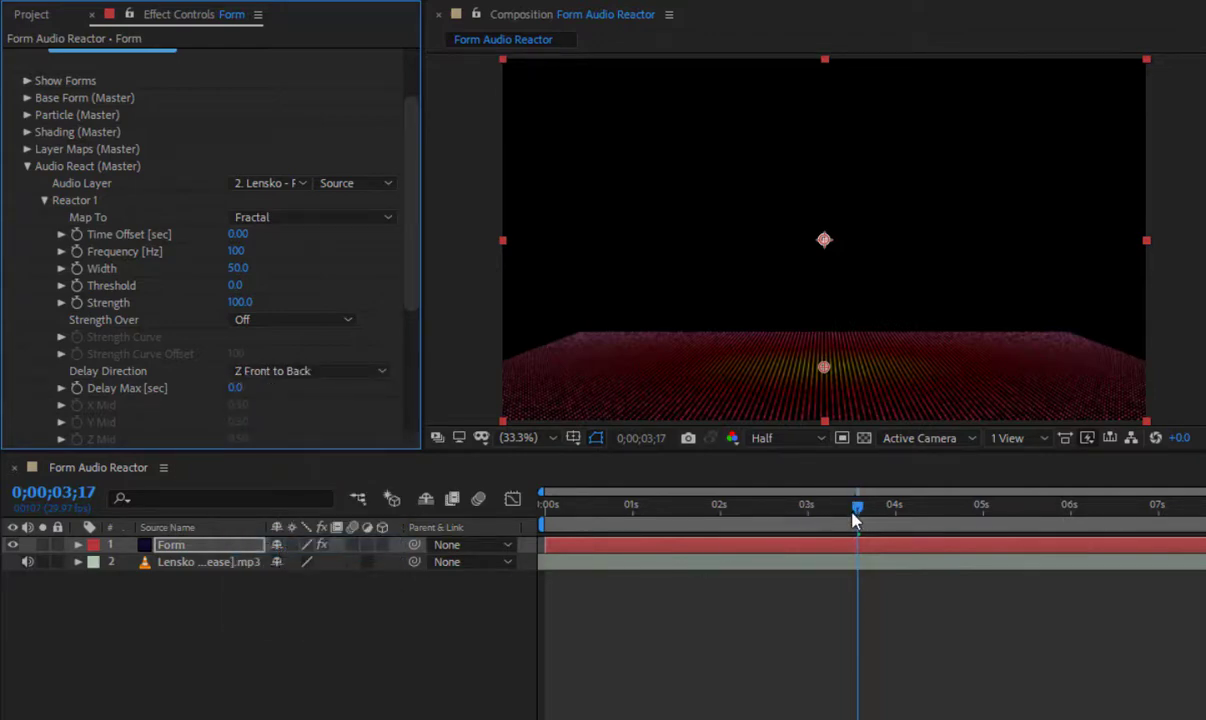
Step: Rewind near the start and preview the front-to-back audio ripple
{"action": "left_click_drag", "start_coordinate": [856, 500], "coordinate": [627, 505]}
{"action": "left_click", "coordinate": [713, 624]}
{"action": "key", "text": "space"}
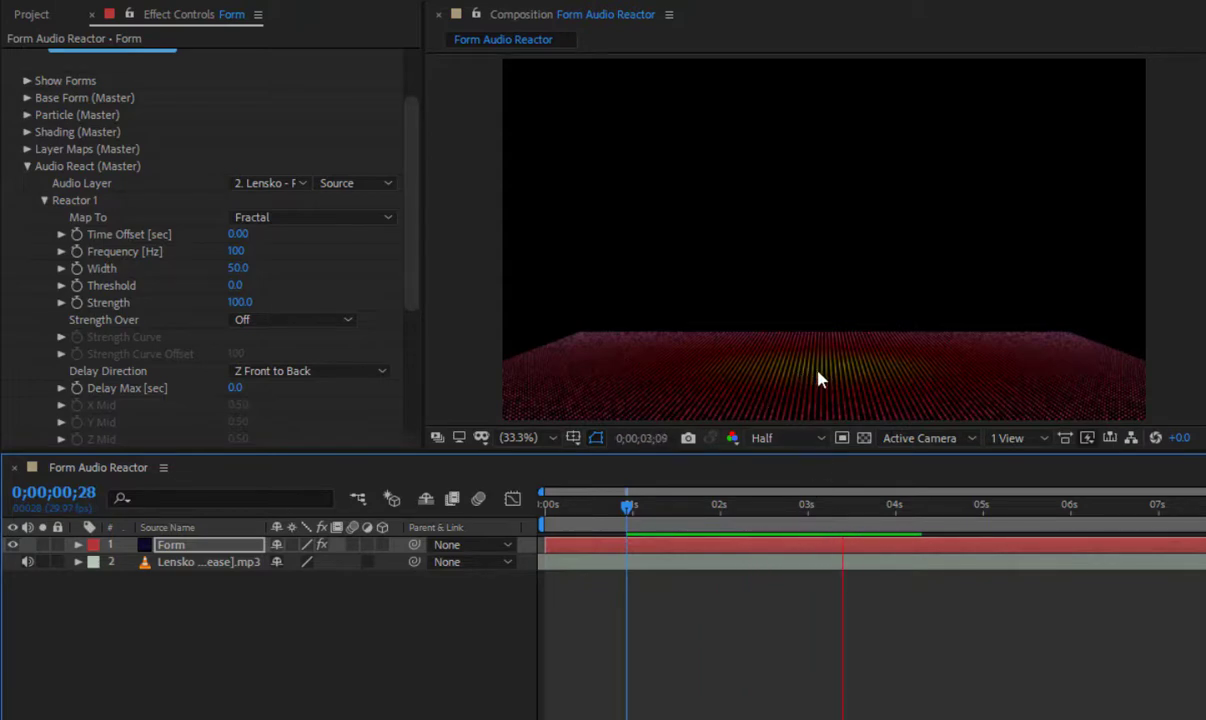
{"action": "key", "text": "space"}
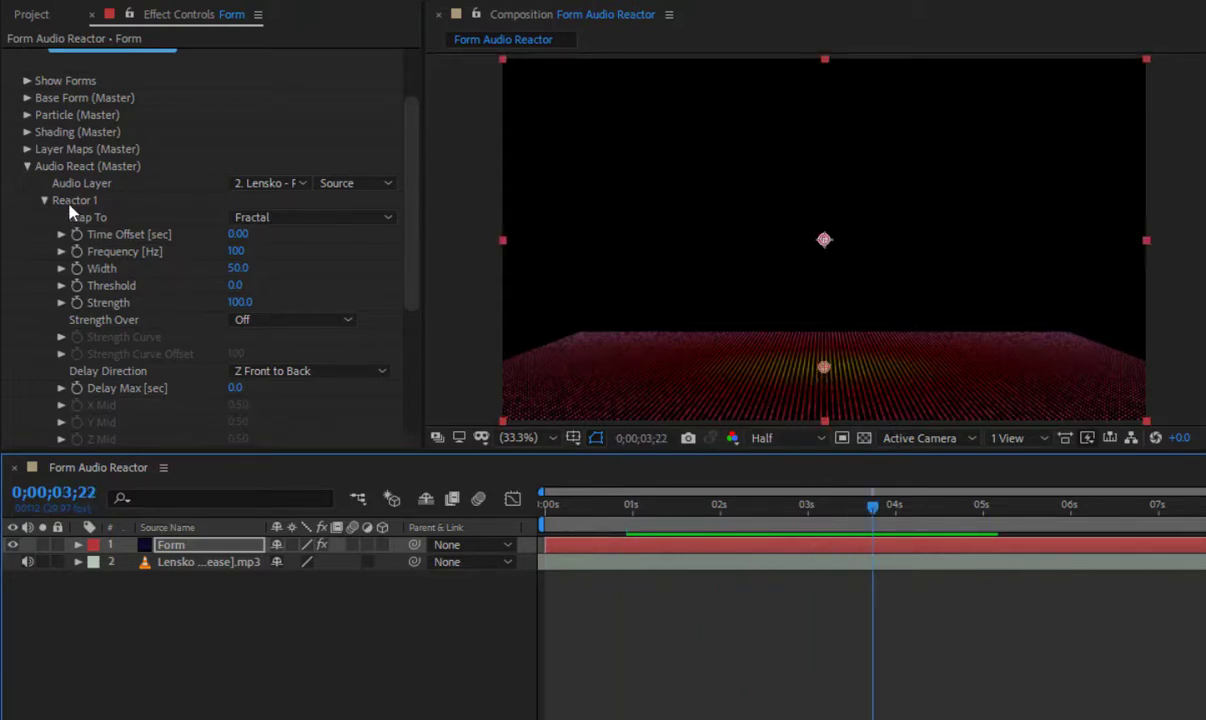
Step: Set Fractal Field displacement to XYZ Individual with Z Displace 100
{"action": "left_click", "coordinate": [43, 201]}
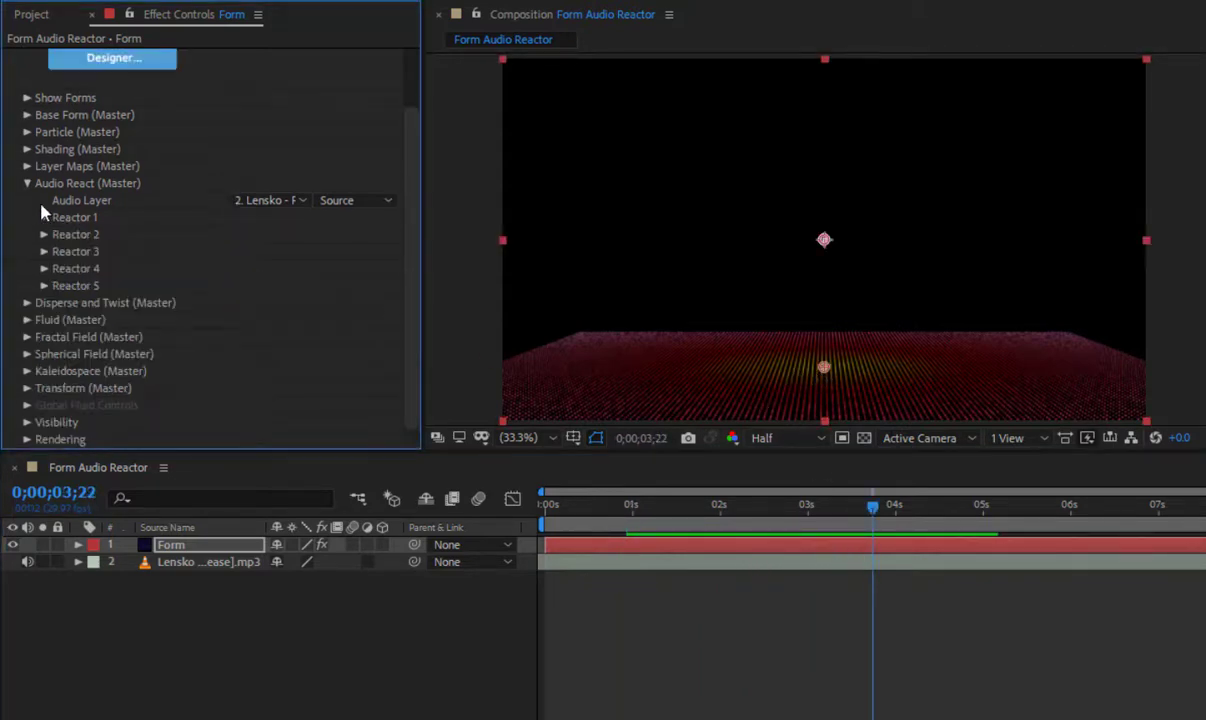
{"action": "left_click", "coordinate": [27, 337]}
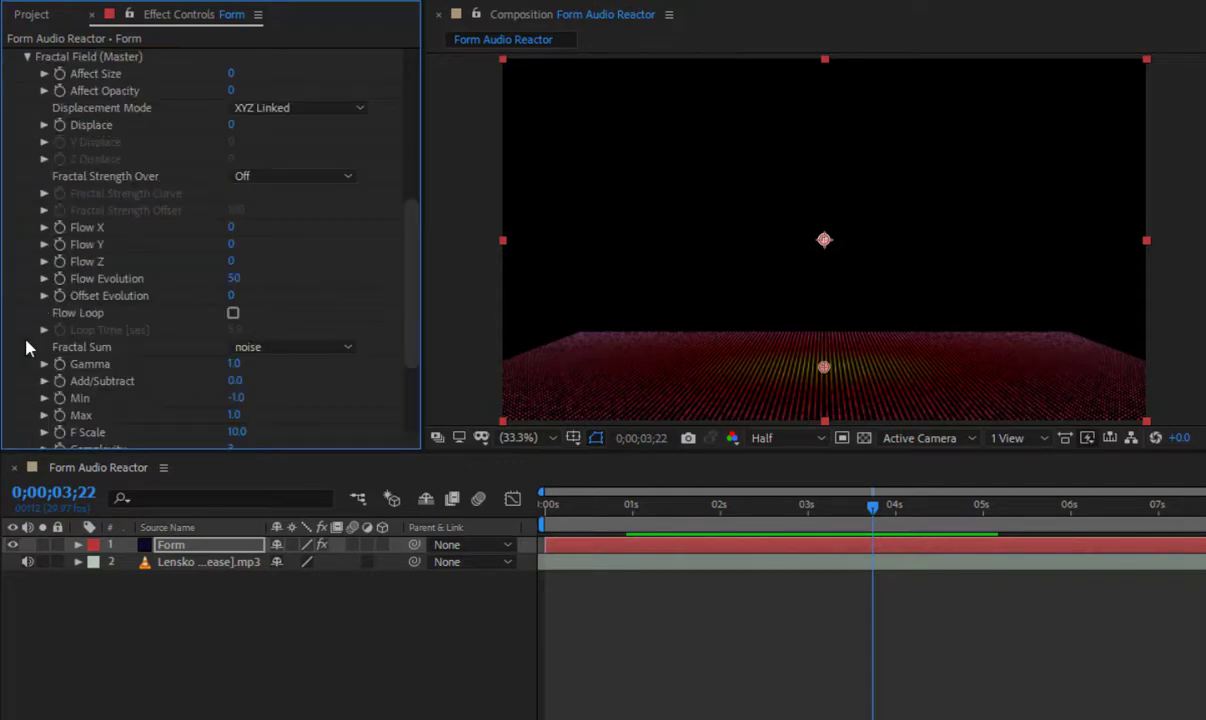
{"action": "left_click", "coordinate": [297, 113]}
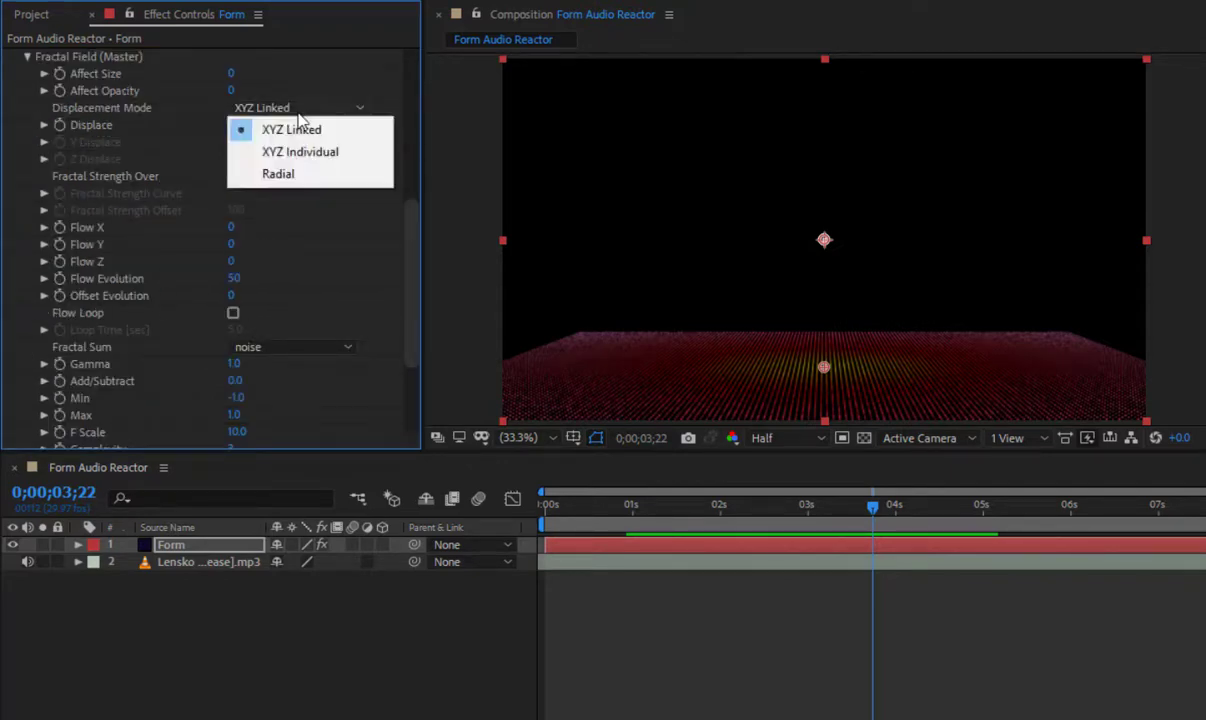
{"action": "left_click", "coordinate": [296, 150]}
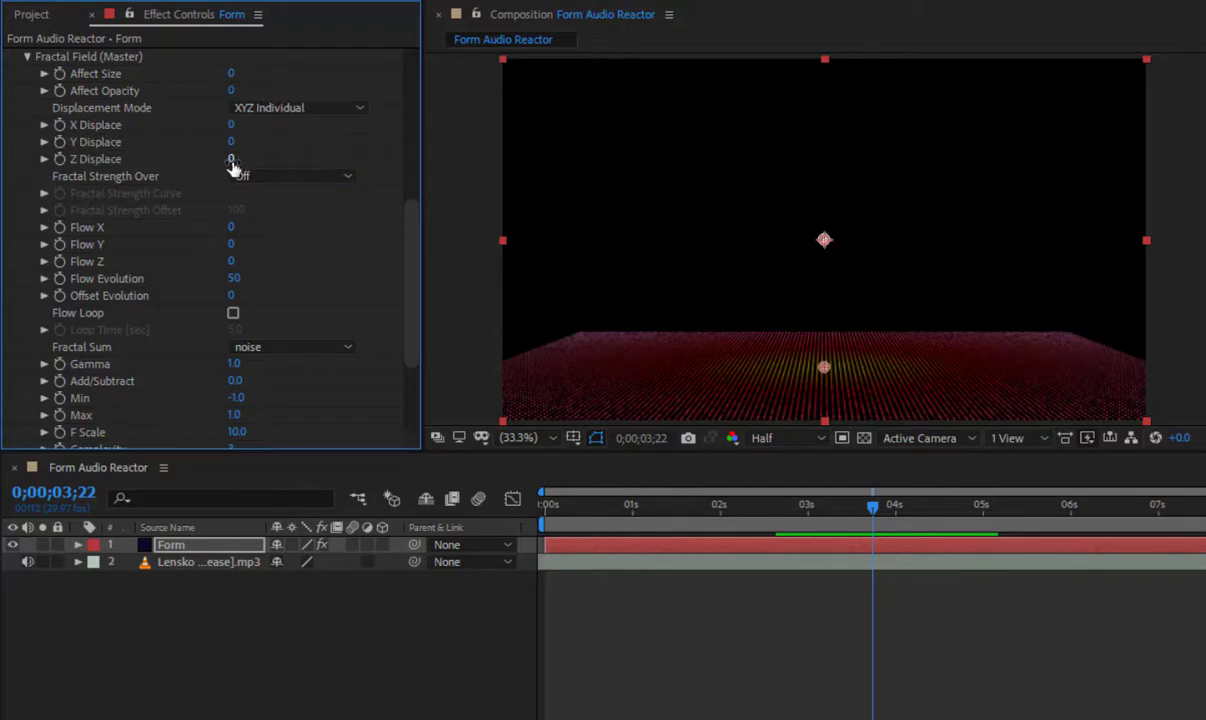
{"action": "mouse_move", "coordinate": [231, 161]}
{"action": "left_mouse_down"}
{"action": "mouse_move", "coordinate": [250, 162]}
{"action": "mouse_move", "coordinate": [234, 157]}
{"action": "left_mouse_up"}
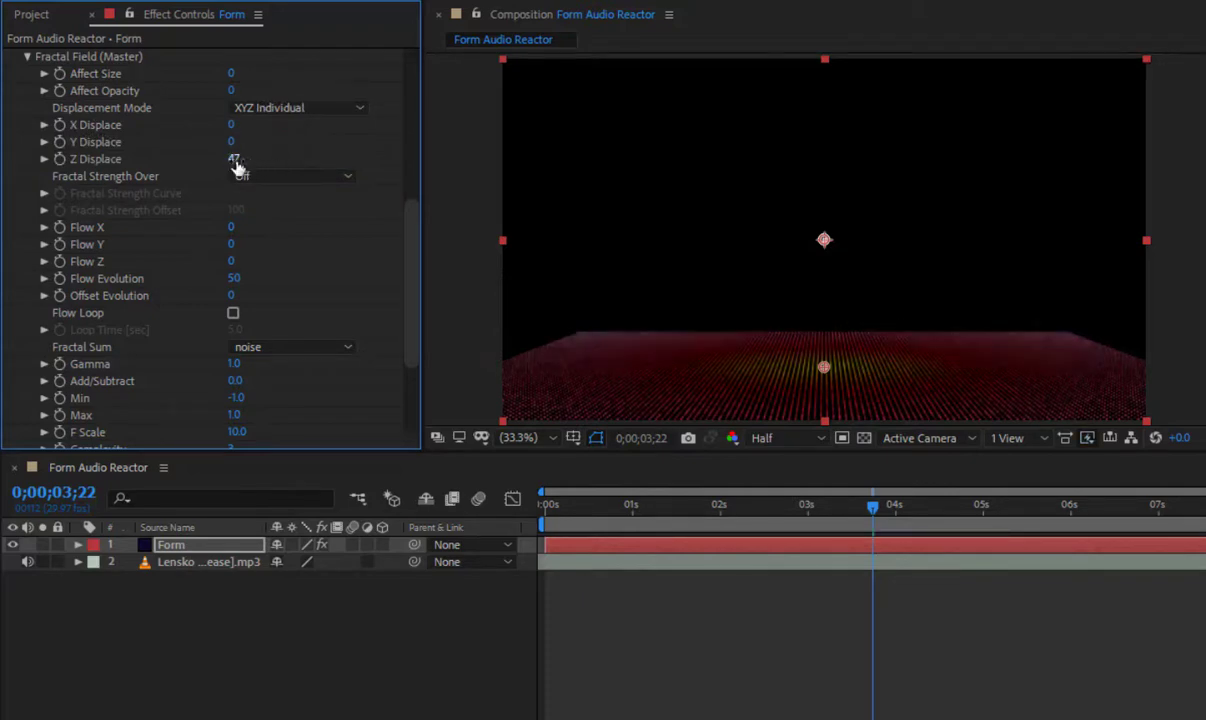
{"action": "left_click", "coordinate": [238, 159]}
{"action": "key", "text": "Return"}
Step: Set Flow Z to 205, Flow Evolution to 35 and Octave Scale to 1.0
{"action": "left_click", "coordinate": [233, 261]}
{"action": "left_click", "coordinate": [233, 278]}
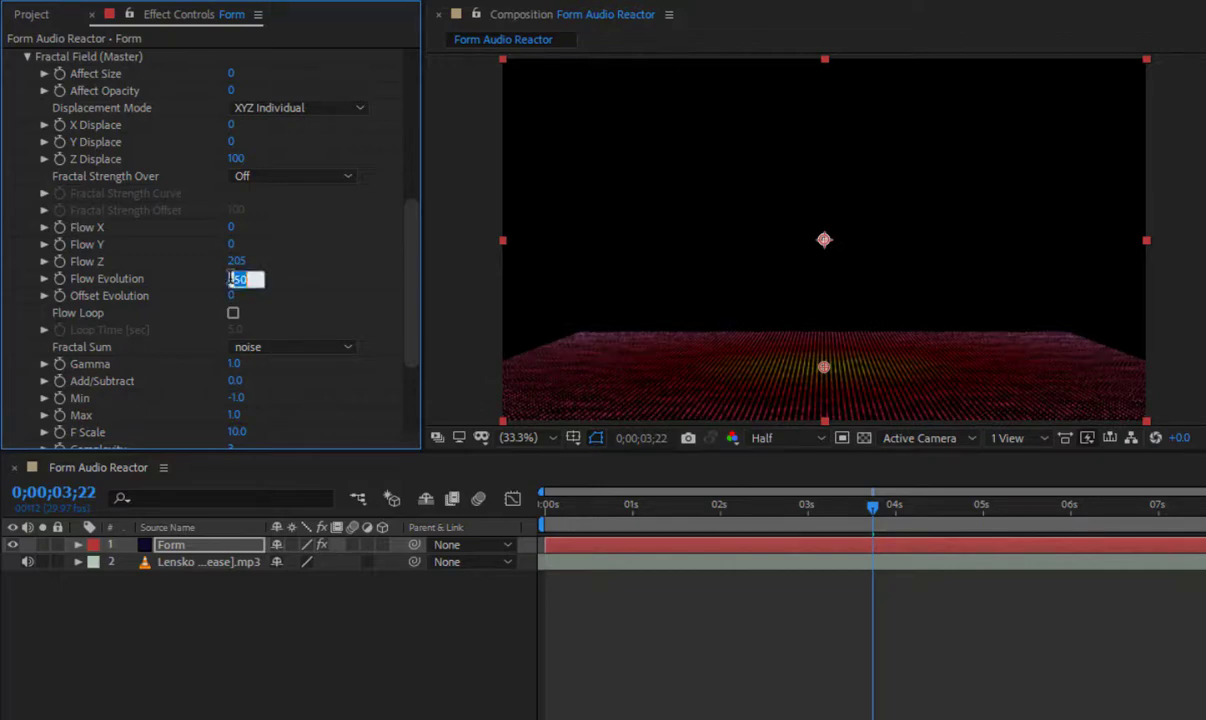
{"action": "type", "text": "35"}
{"action": "key", "text": "Return"}
{"action": "scroll", "coordinate": [307, 410], "scroll_direction": "down", "scroll_amount": 3}
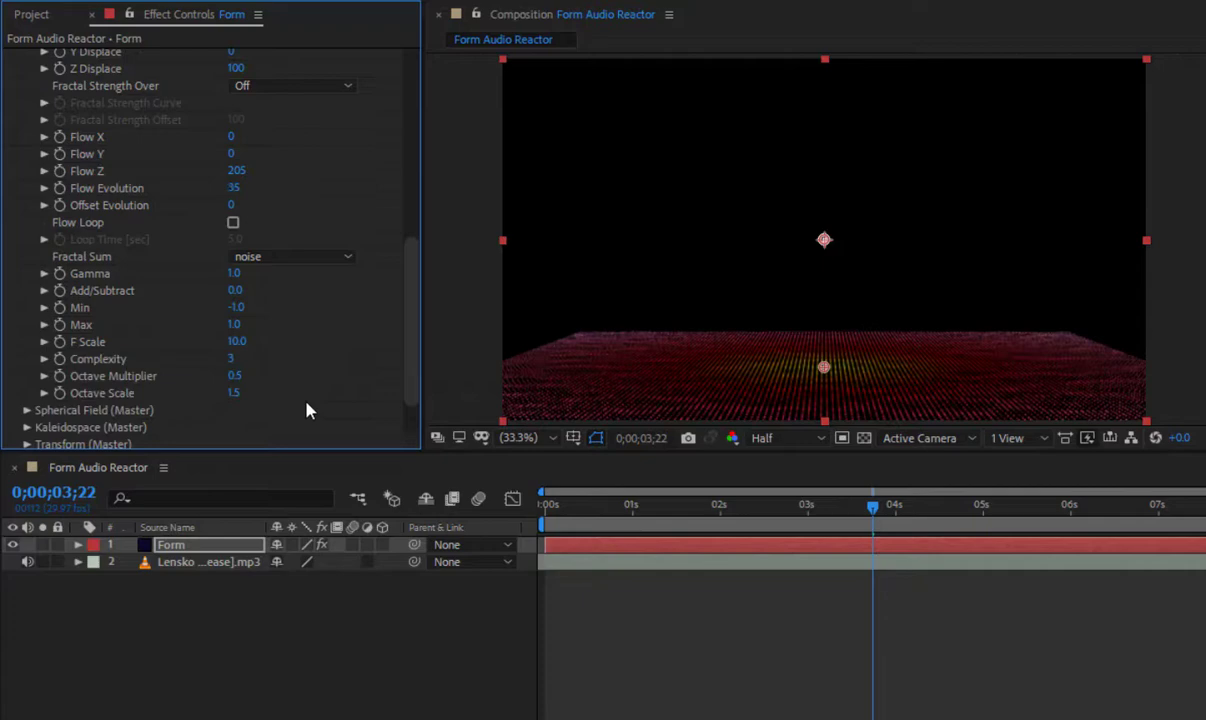
{"action": "left_click", "coordinate": [236, 395]}
{"action": "key", "text": "Return"}
Step: Rewind to the start and preview the displaced, audio-reactive particle floor
{"action": "left_click_drag", "start_coordinate": [872, 505], "coordinate": [398, 515]}
{"action": "key", "text": "space"}
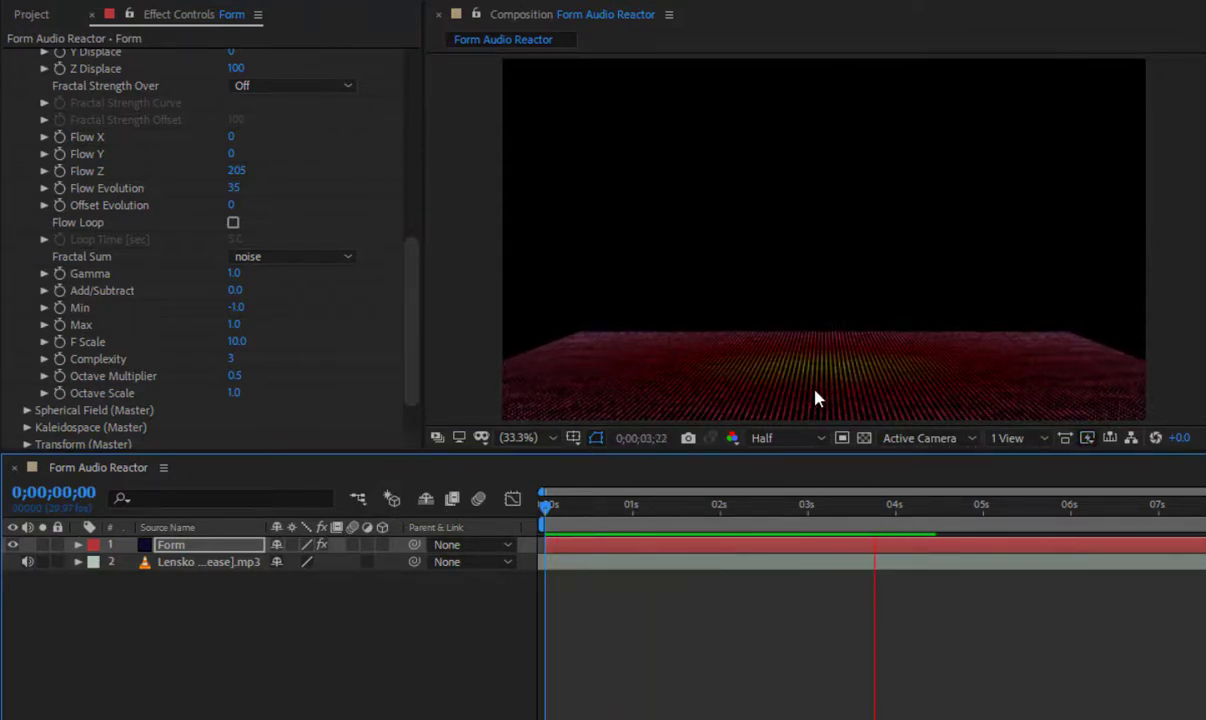
{"action": "key", "text": "space"}
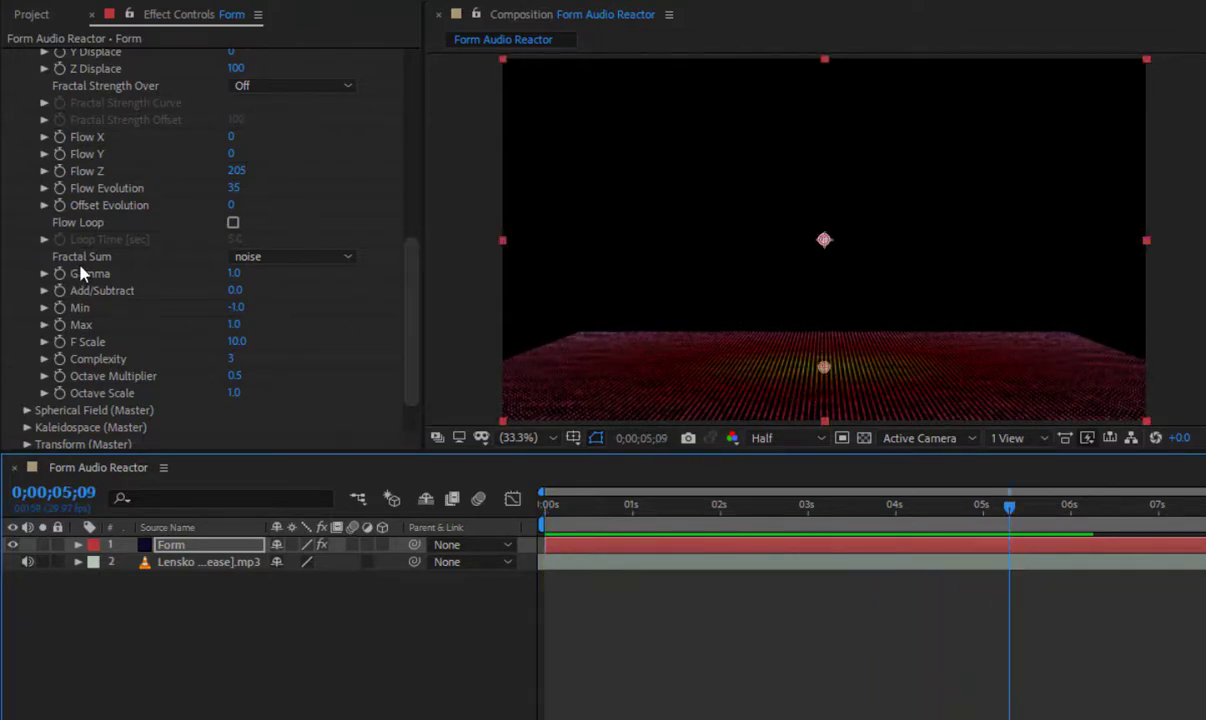
{"action": "scroll", "coordinate": [78, 265], "scroll_direction": "up", "scroll_amount": 3}
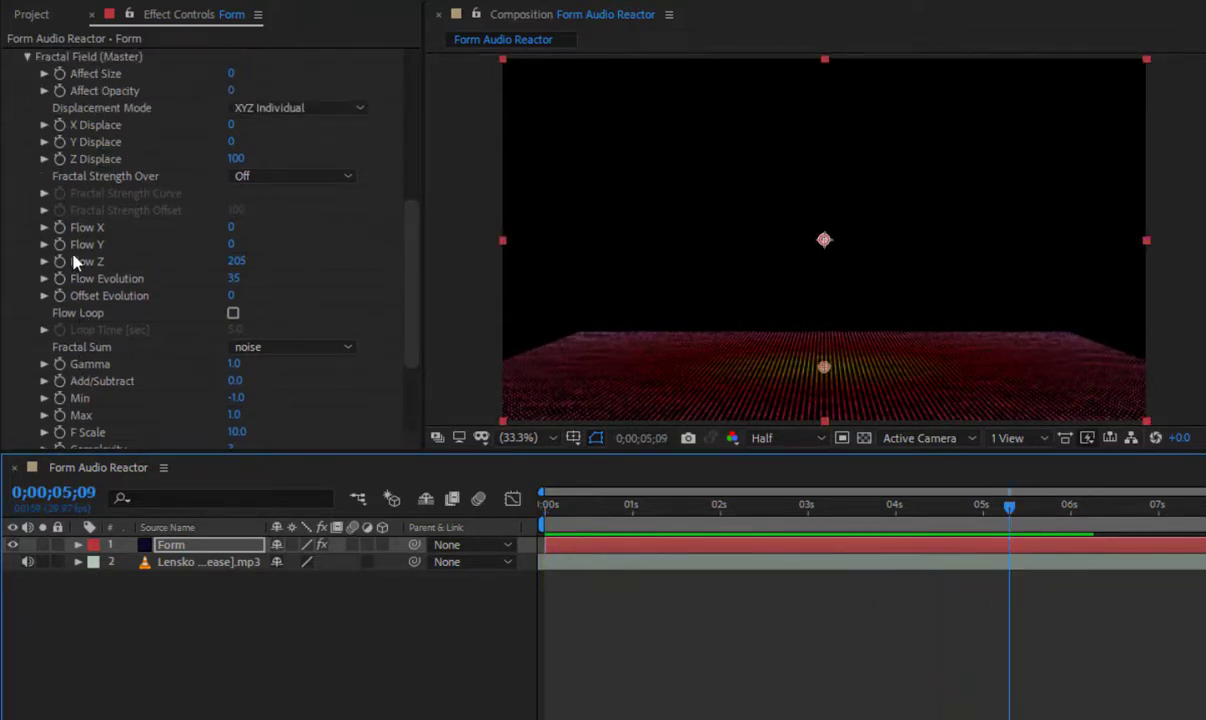
Step: Set Audio React Reactor 1's Time Offset to 0.13 seconds
{"action": "left_click", "coordinate": [28, 58]}
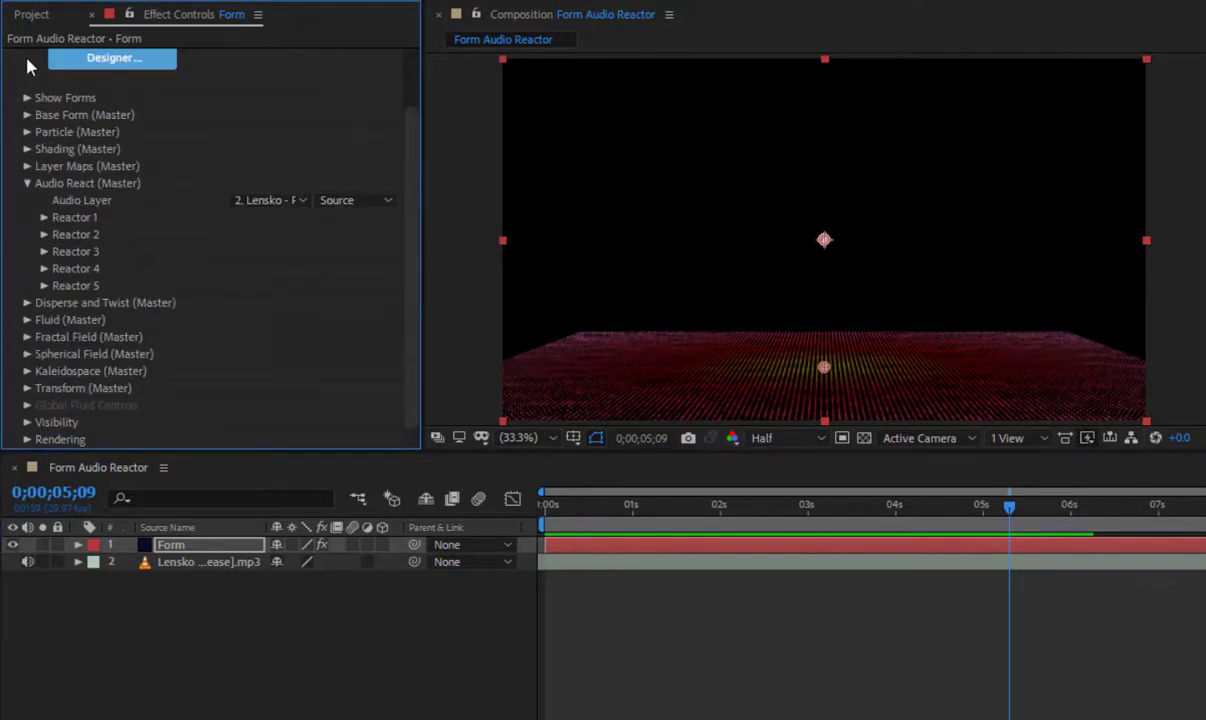
{"action": "left_click", "coordinate": [45, 219]}
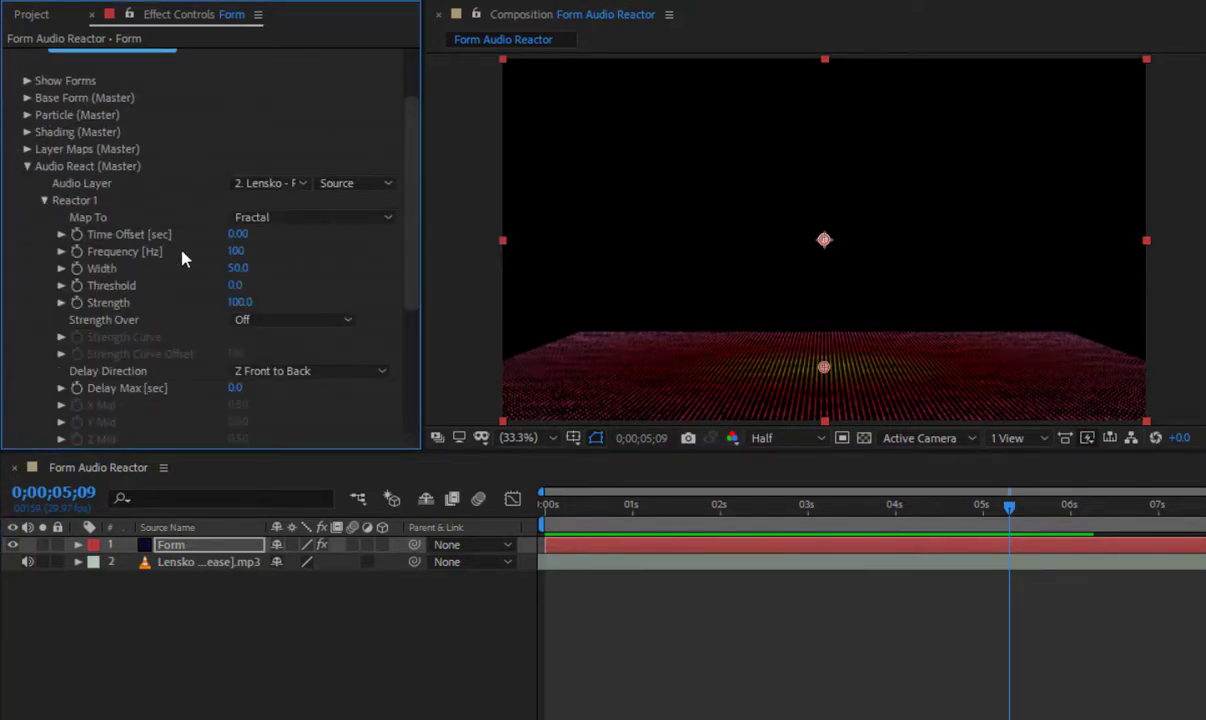
{"action": "left_click_drag", "start_coordinate": [237, 233], "coordinate": [253, 234]}
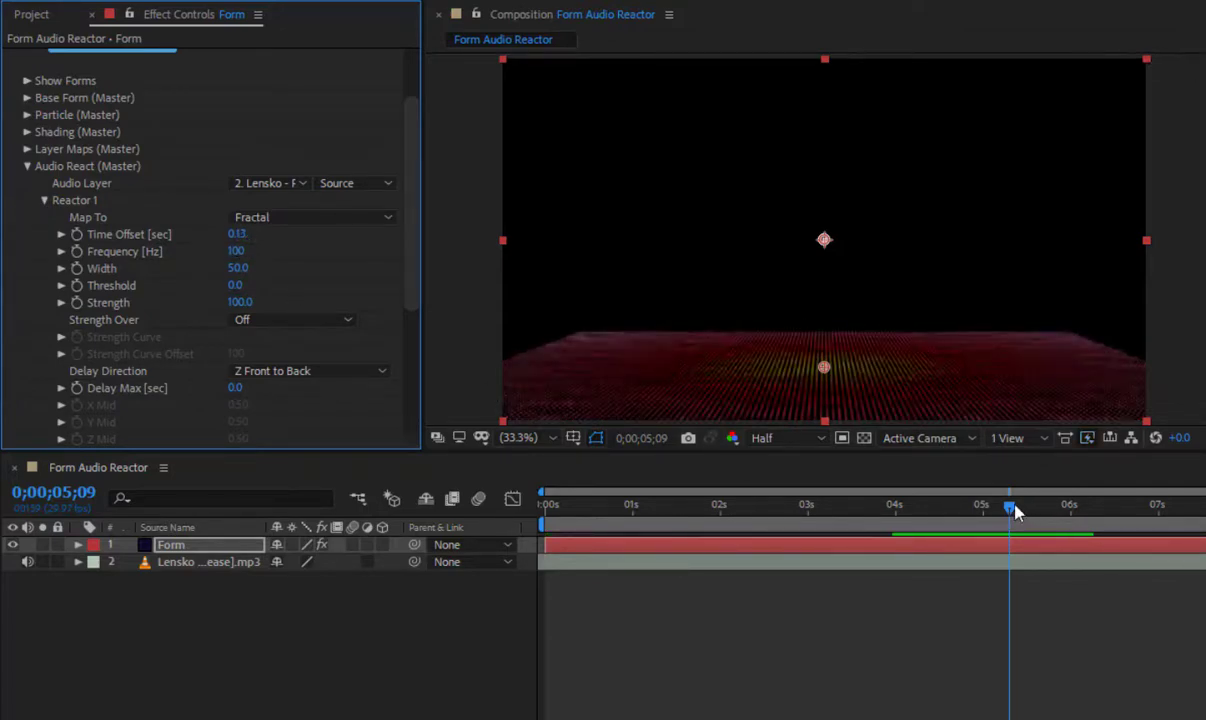
Step: Preview the particle floor from about 3 seconds, then collapse Audio React
{"action": "left_click_drag", "start_coordinate": [1009, 506], "coordinate": [776, 506]}
{"action": "key", "text": "space"}
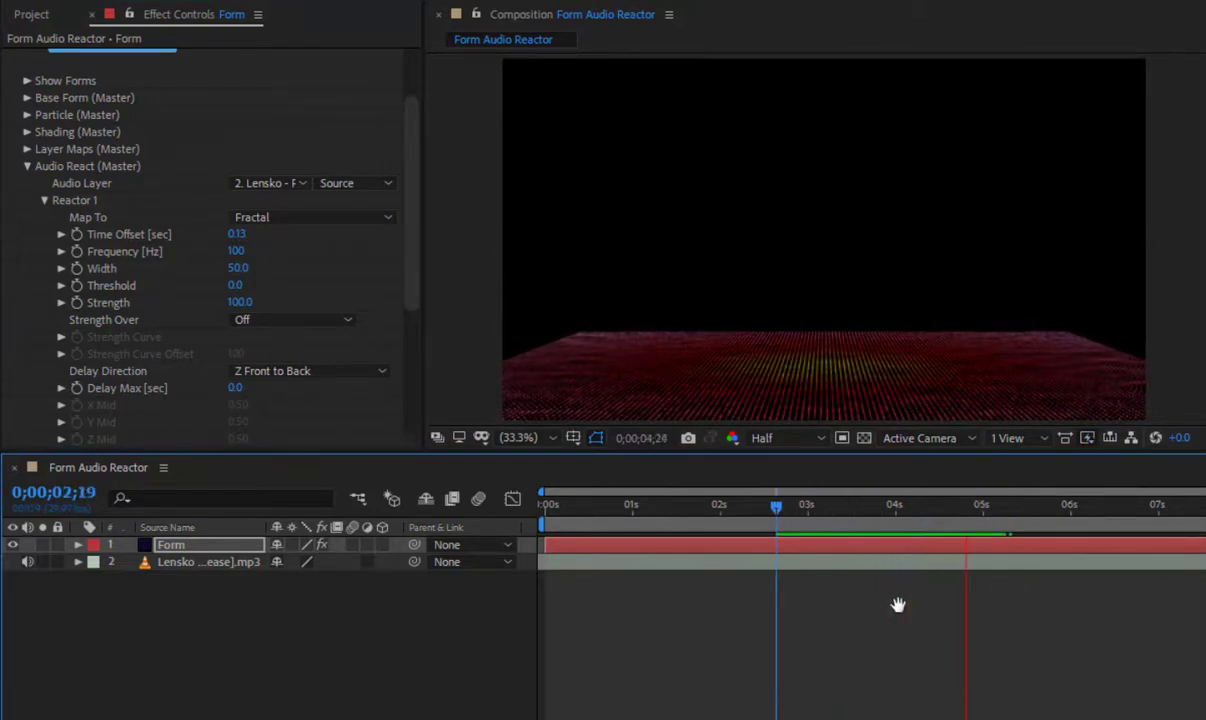
{"action": "key", "text": "space"}
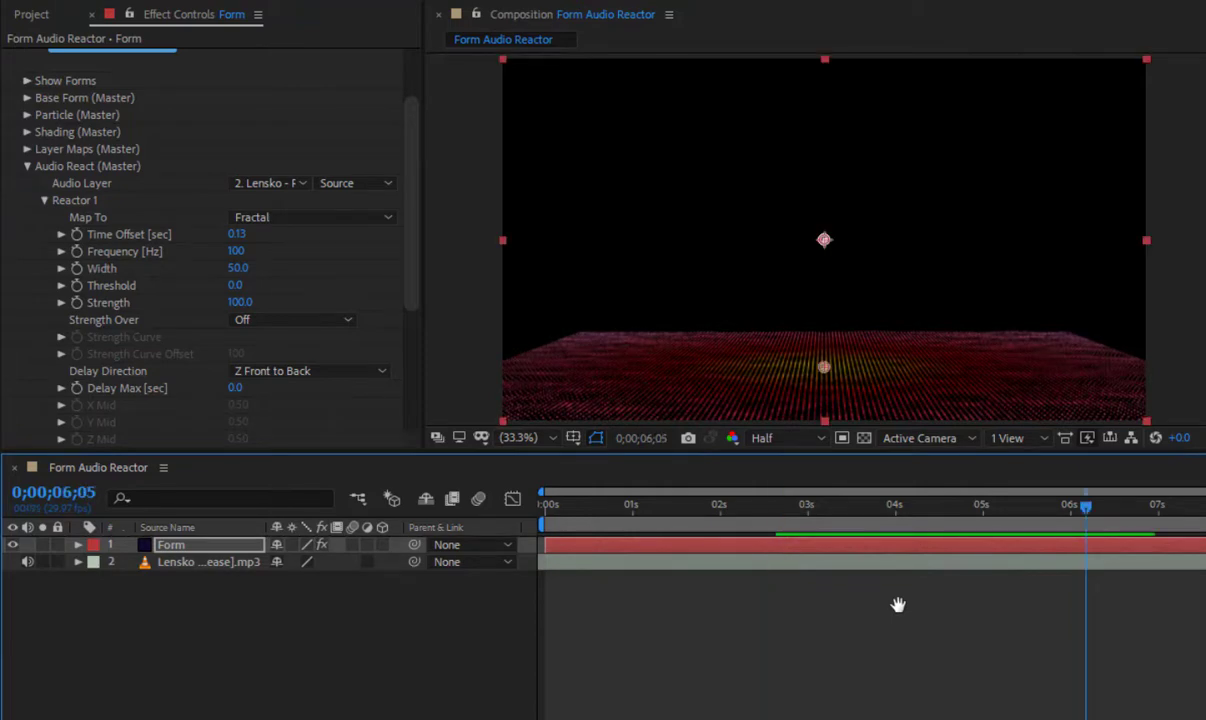
{"action": "left_click", "coordinate": [29, 168]}
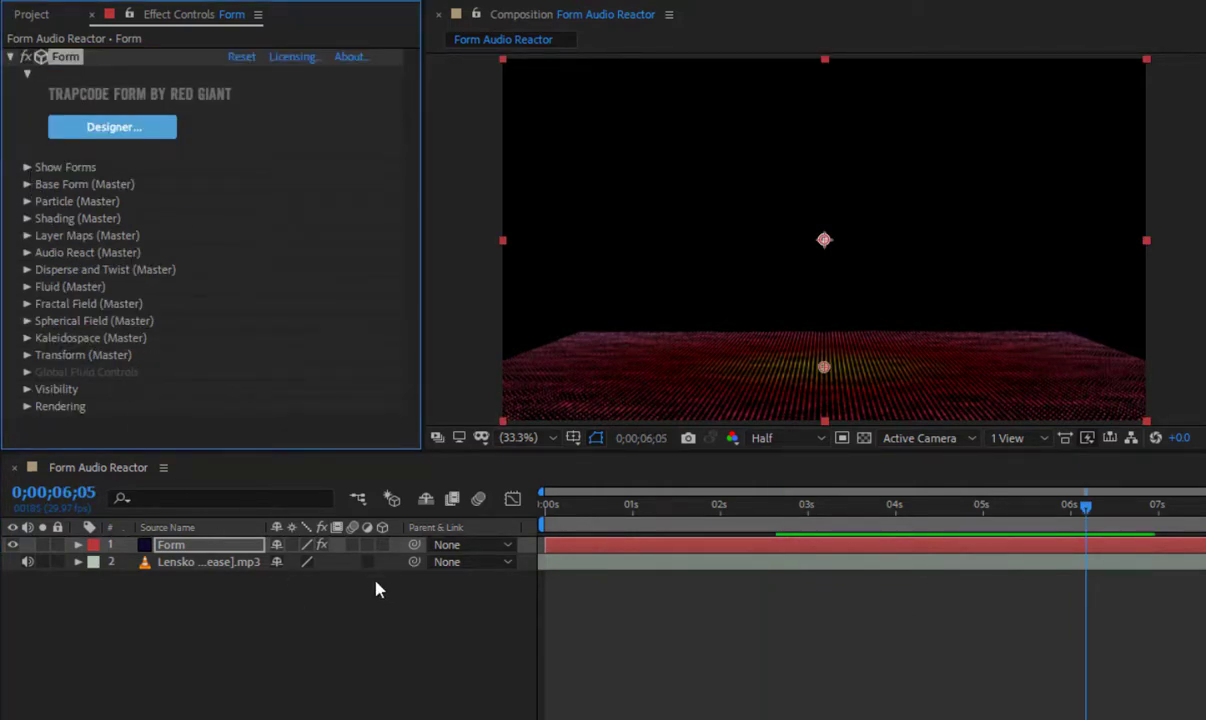
Step: Turn on the Form layer's 3D switch and create Camera 1 with the 35mm preset
{"action": "left_click", "coordinate": [382, 544]}
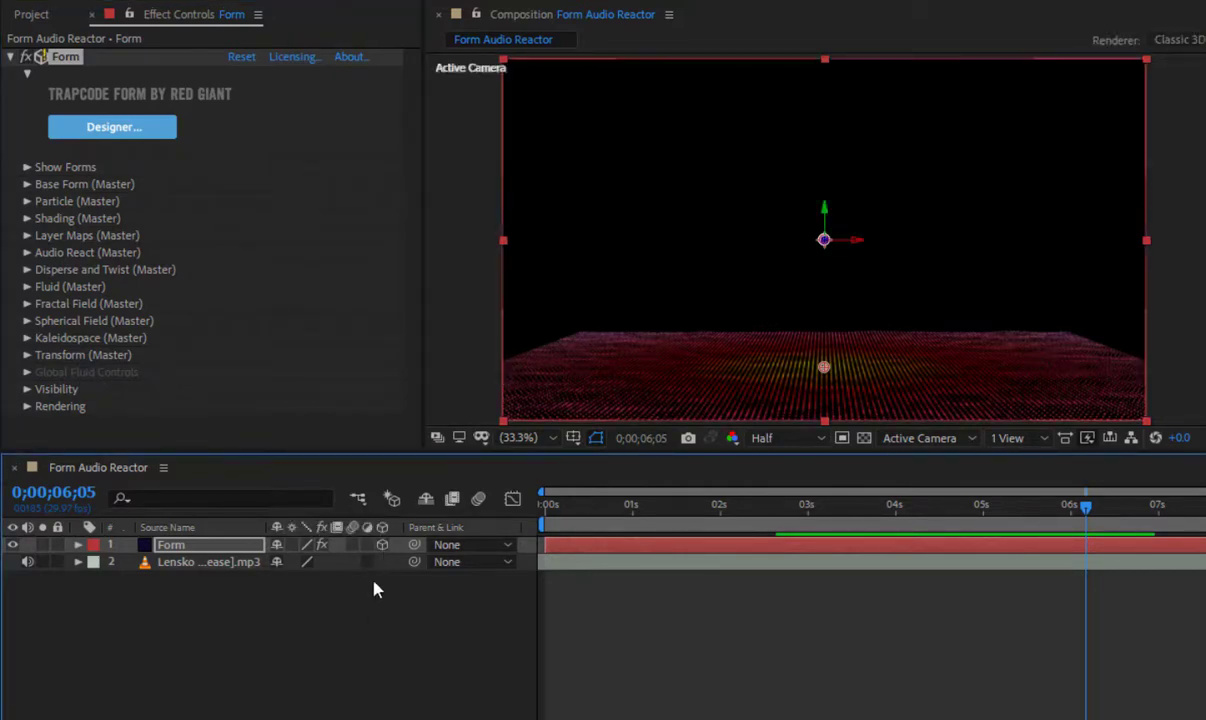
{"action": "right_click", "coordinate": [369, 621]}
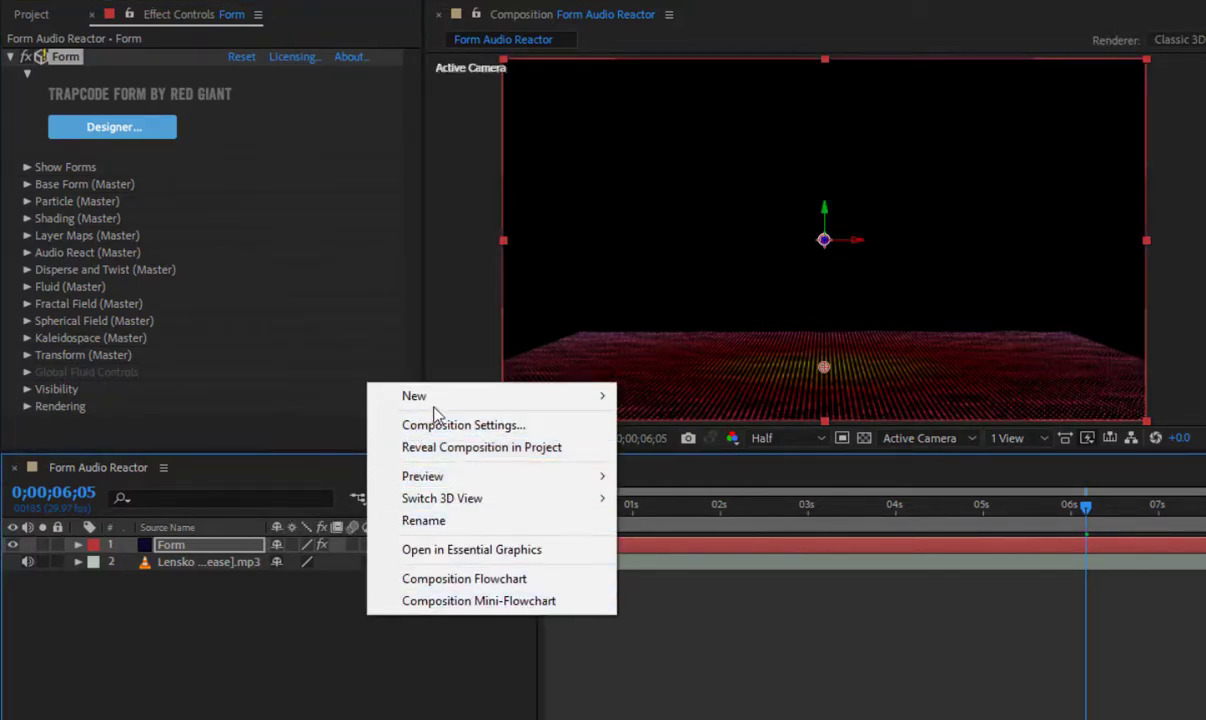
{"action": "mouse_move", "coordinate": [605, 397]}
{"action": "left_click", "coordinate": [692, 491]}
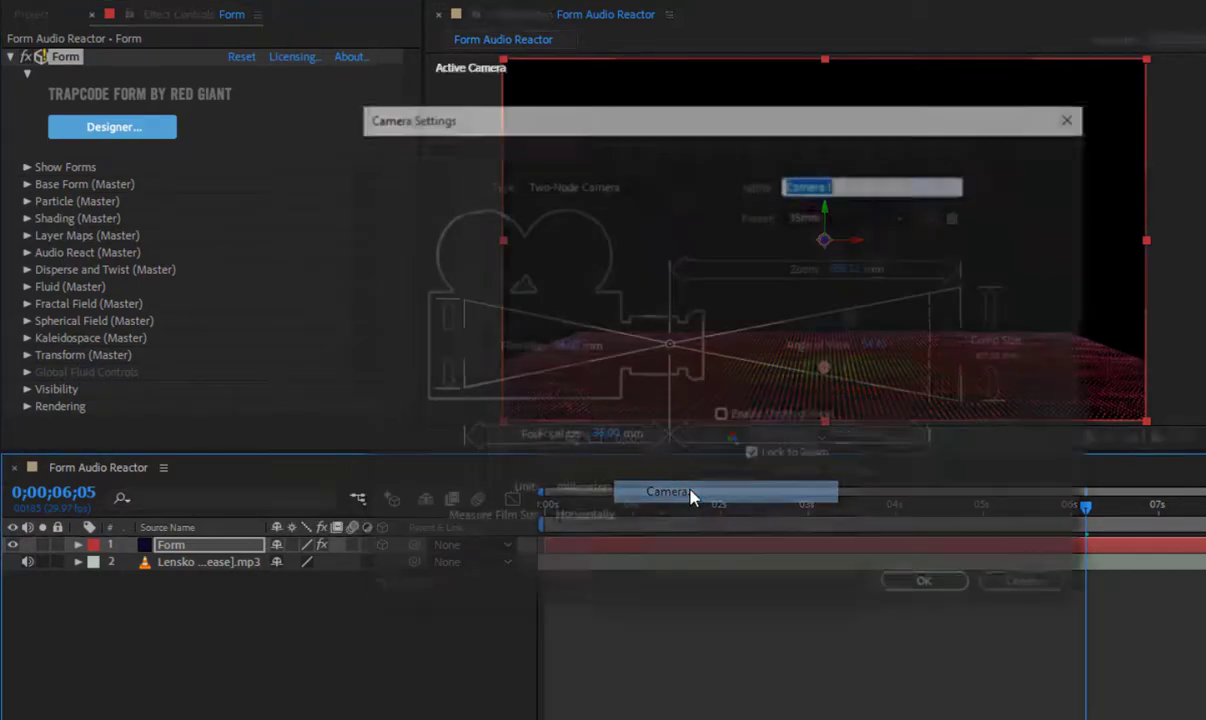
{"action": "left_click", "coordinate": [888, 230]}
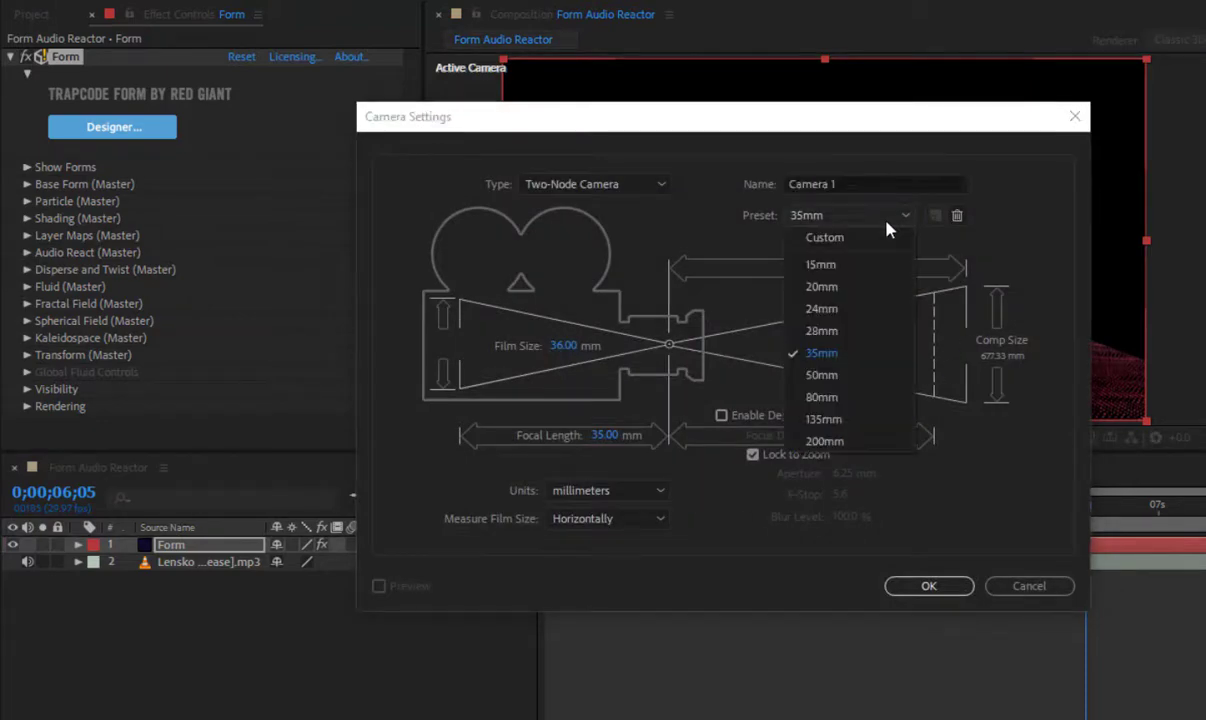
{"action": "left_click", "coordinate": [888, 230]}
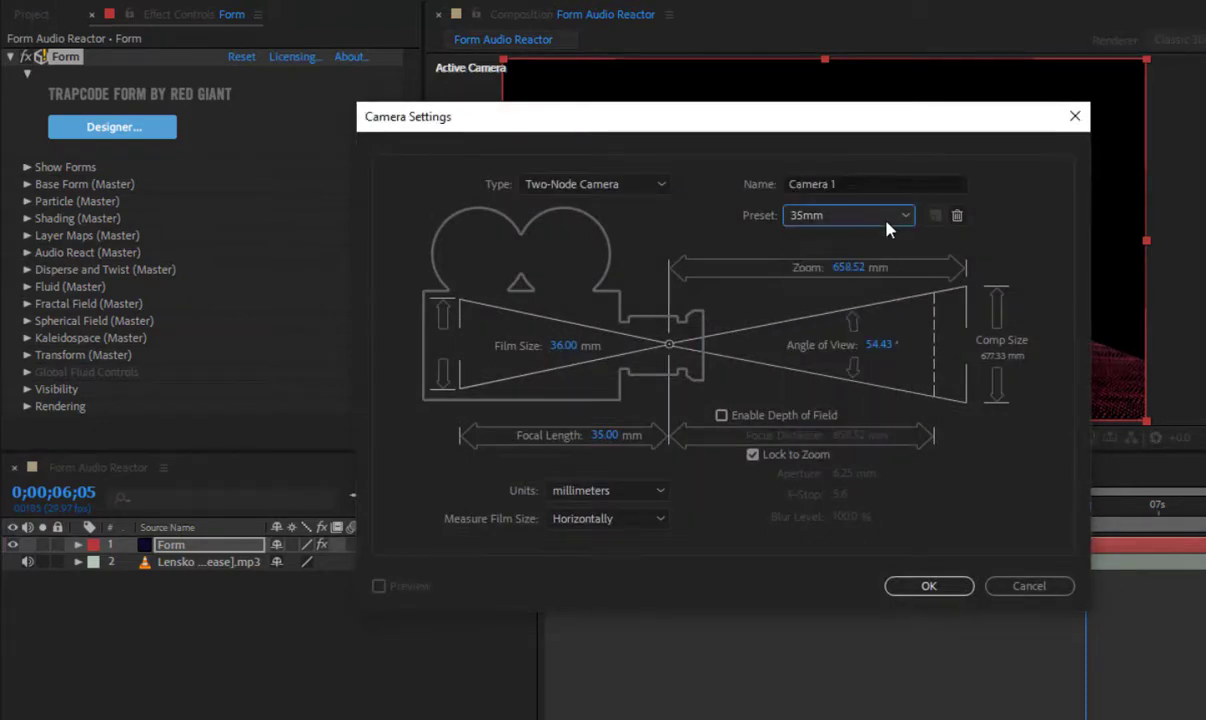
{"action": "left_click", "coordinate": [929, 587]}
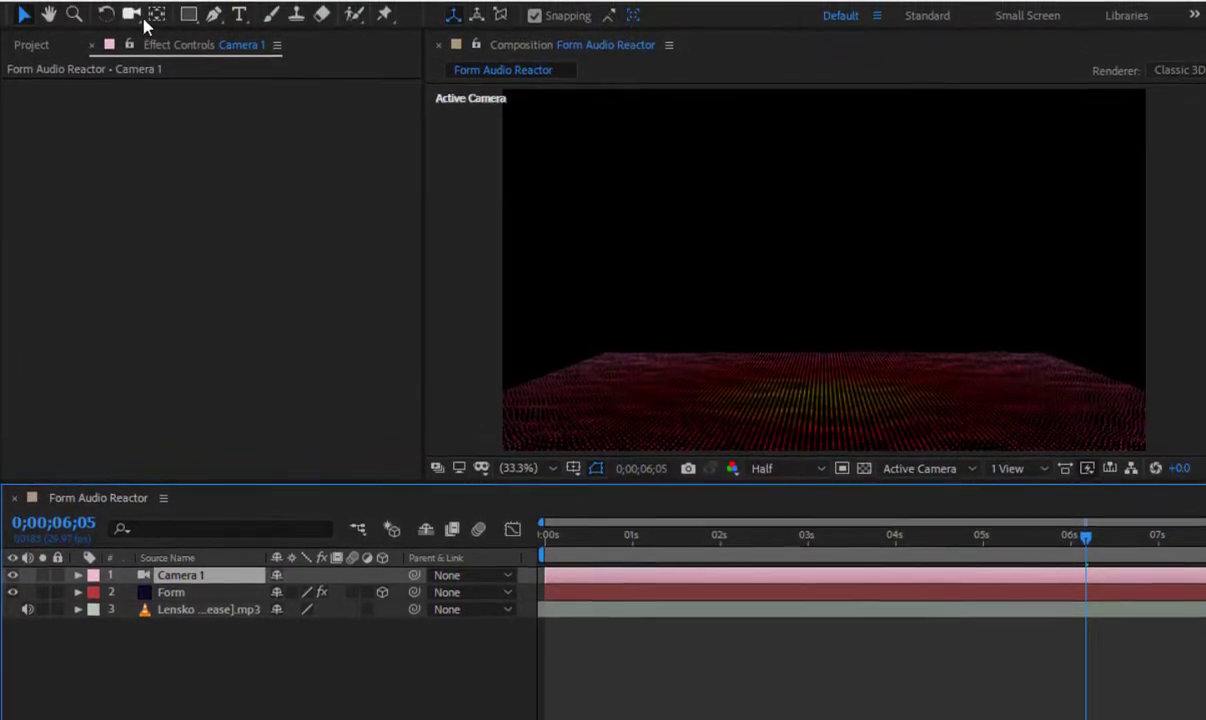
Step: Track Camera 1 in Z and XY until the red-yellow grid fills the lower frame, then preview
{"action": "left_click_drag", "start_coordinate": [133, 18], "coordinate": [186, 75]}
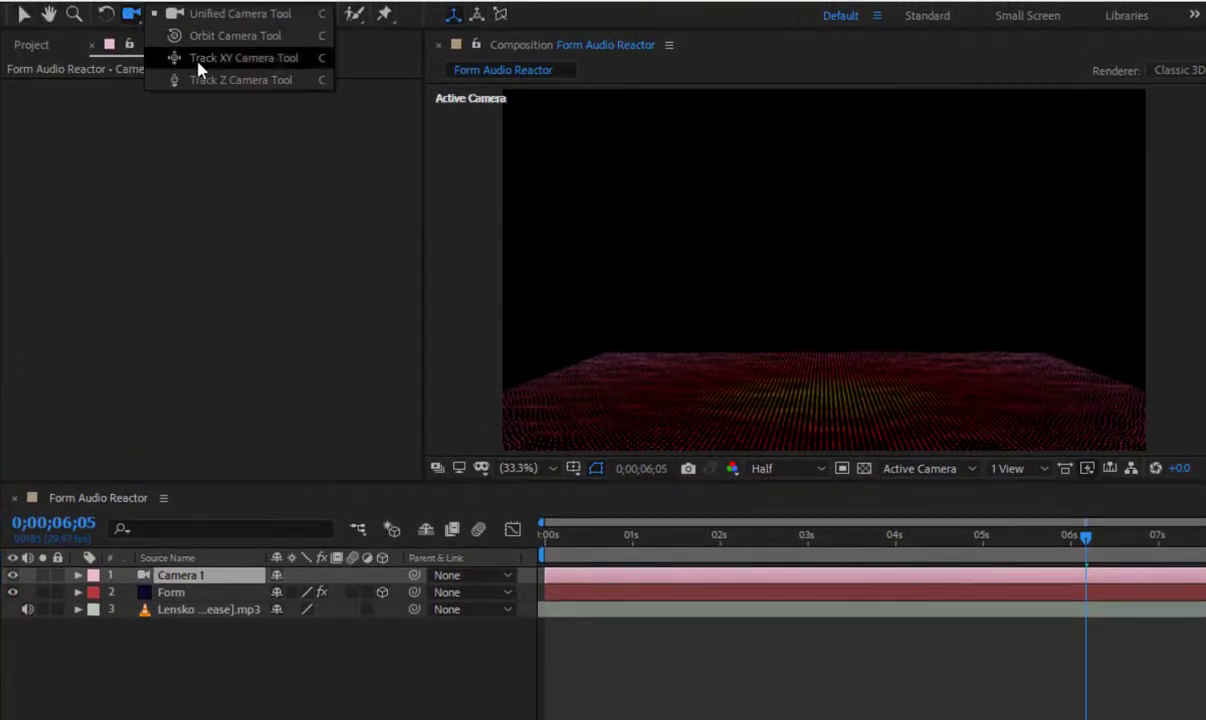
{"action": "left_click_drag", "start_coordinate": [853, 392], "coordinate": [853, 308]}
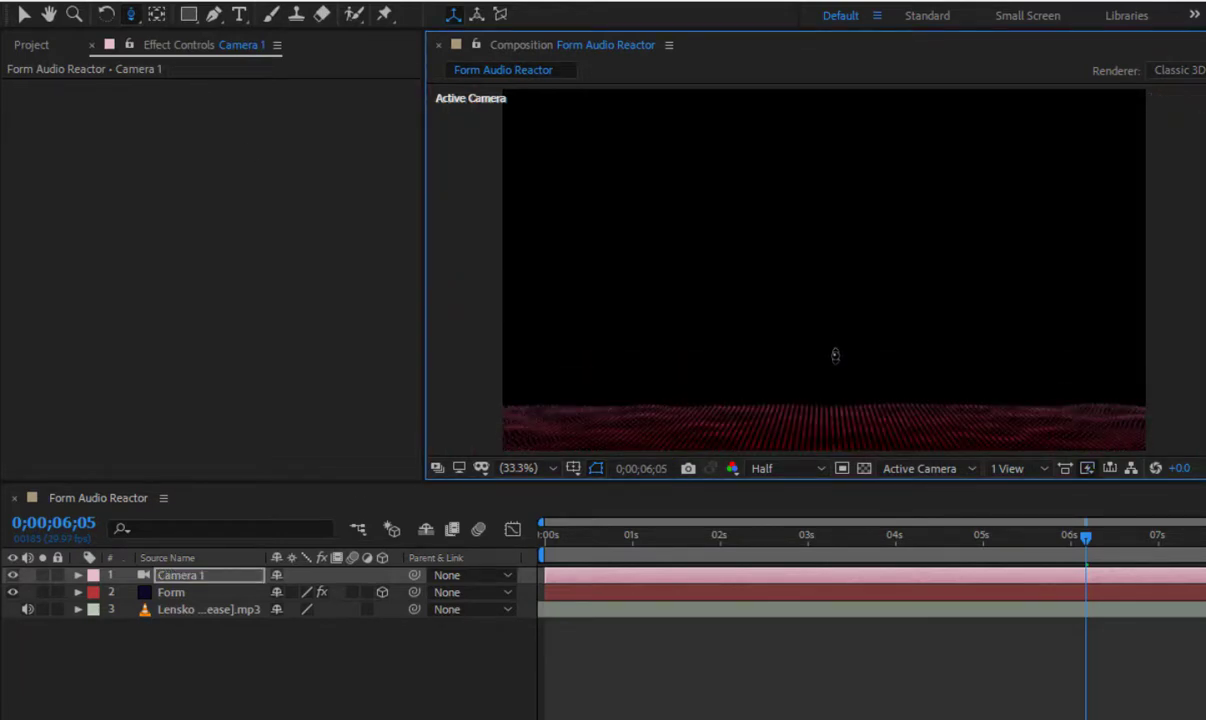
{"action": "left_click_drag", "start_coordinate": [133, 14], "coordinate": [165, 54]}
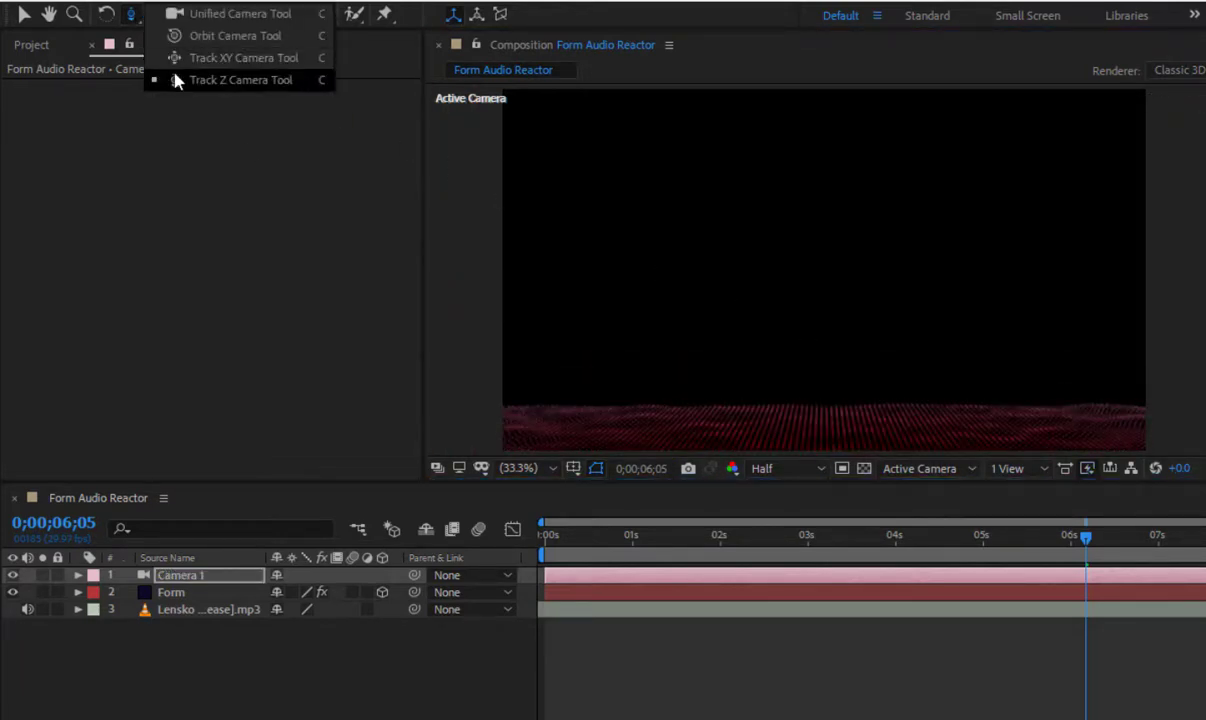
{"action": "left_click_drag", "start_coordinate": [894, 393], "coordinate": [897, 303]}
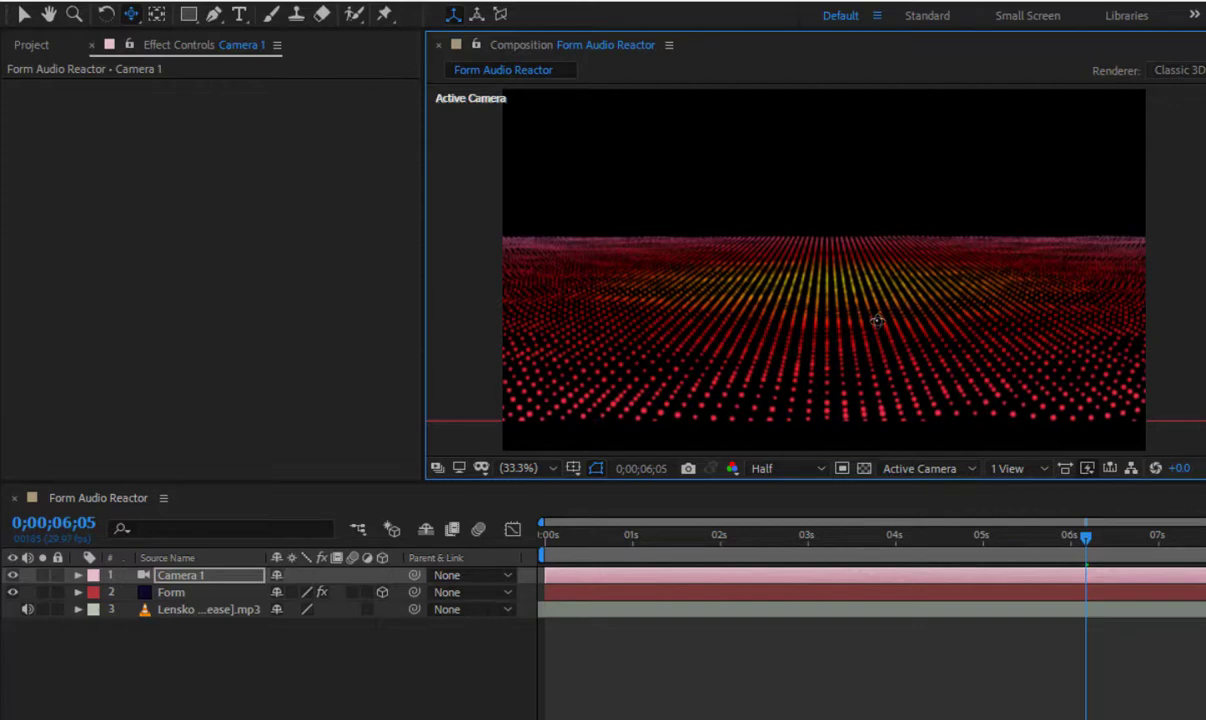
{"action": "left_click_drag", "start_coordinate": [876, 321], "coordinate": [878, 280]}
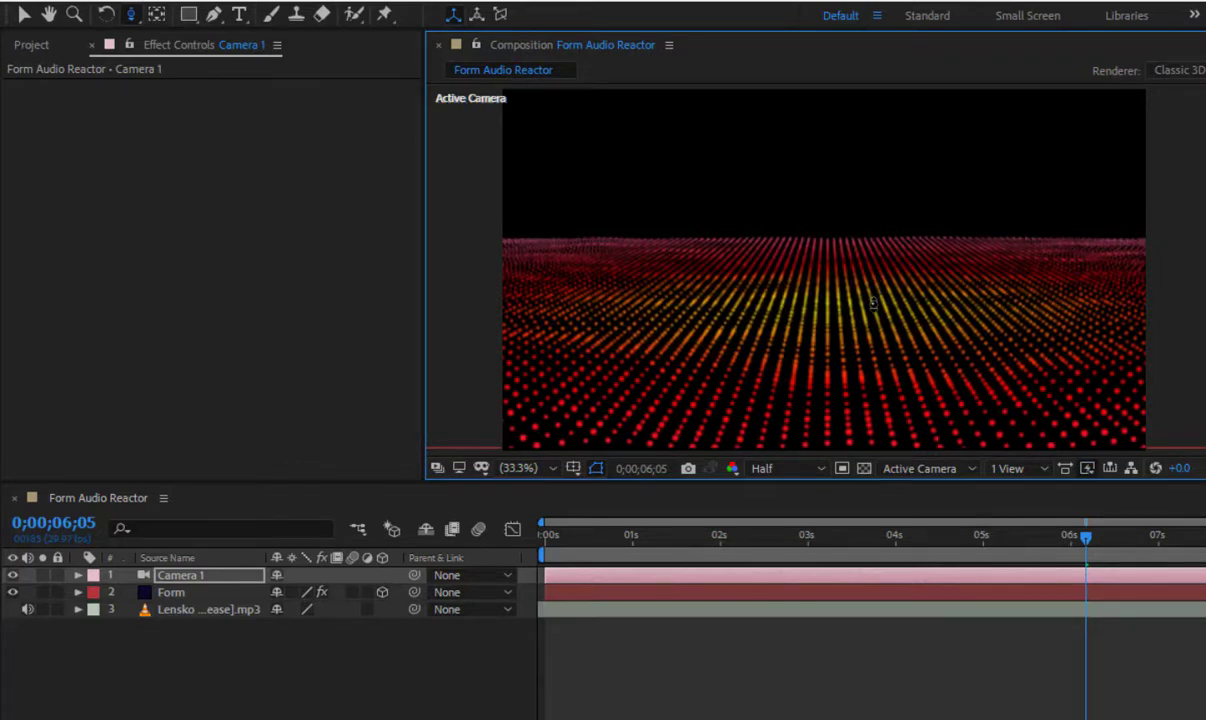
{"action": "left_click_drag", "start_coordinate": [872, 302], "coordinate": [873, 299]}
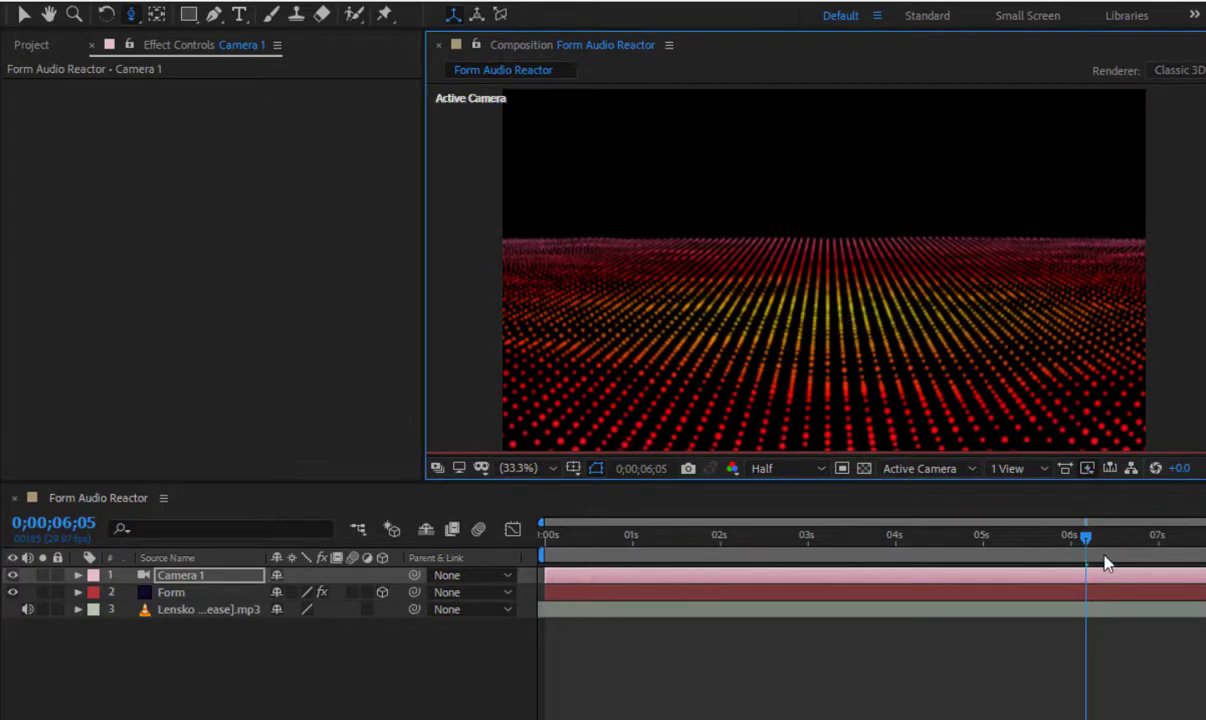
{"action": "key", "text": "Home"}
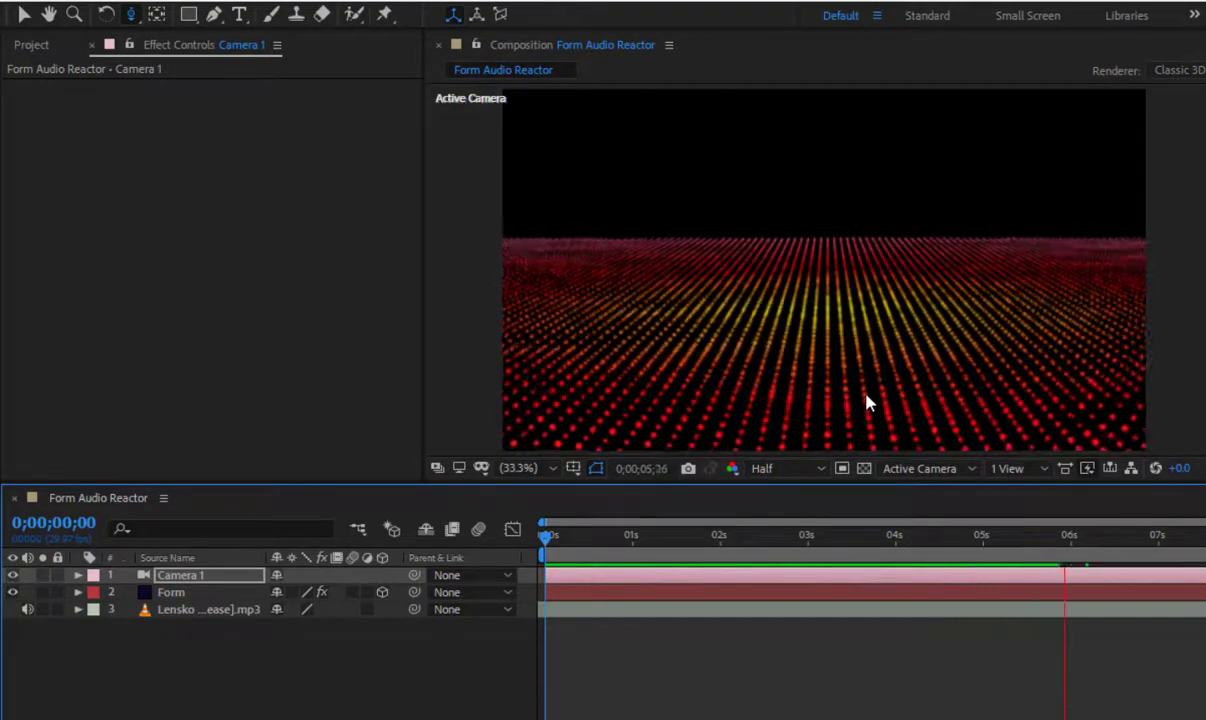
{"action": "key", "text": "space"}
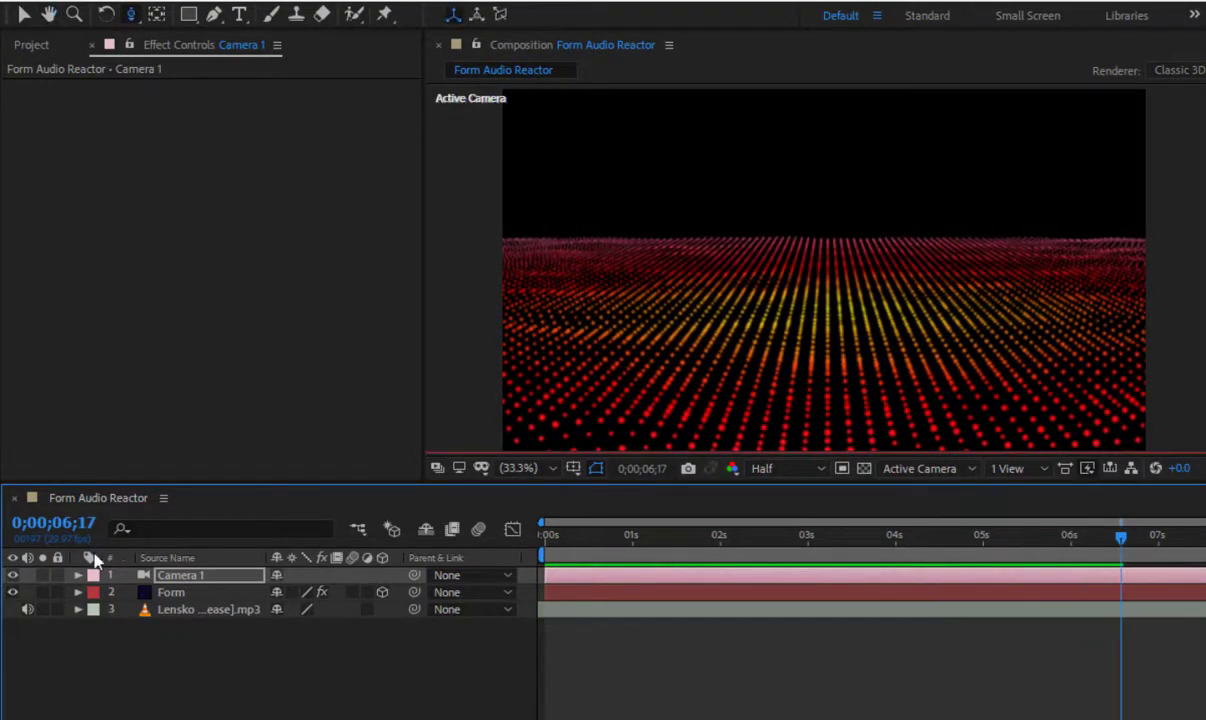
Step: Switch Depth of Field on in Camera 1's Camera Options
{"action": "left_click", "coordinate": [78, 575]}
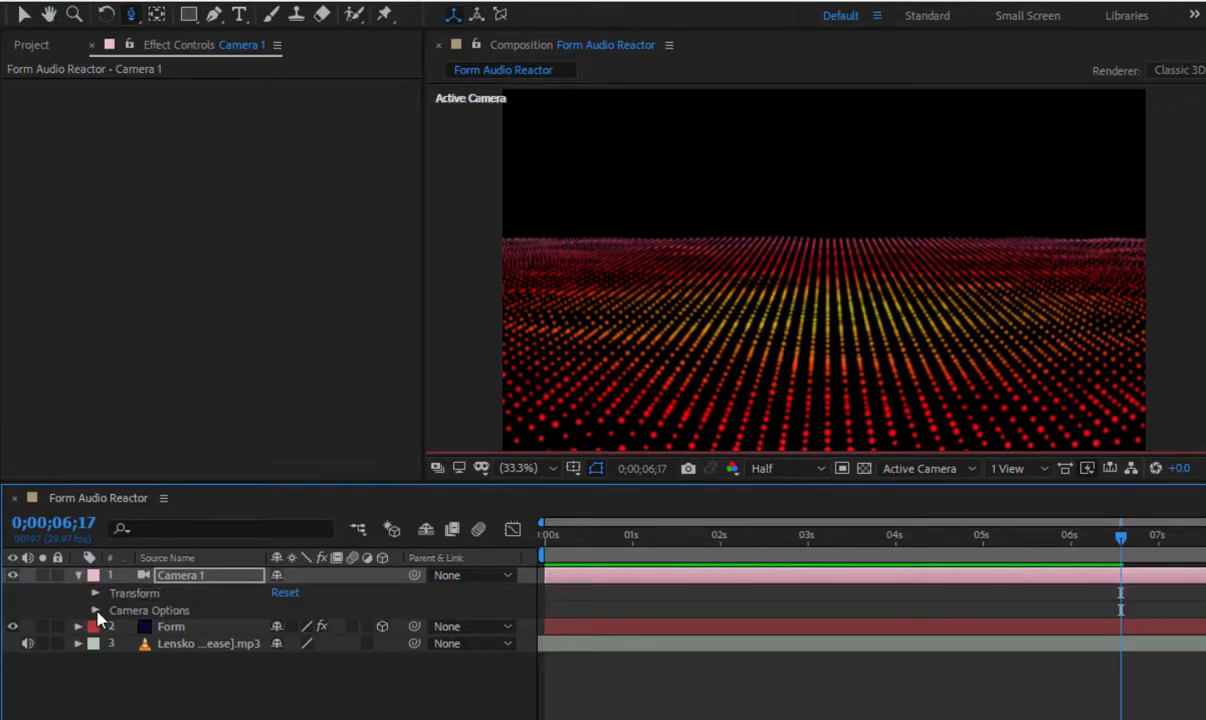
{"action": "left_click", "coordinate": [95, 610]}
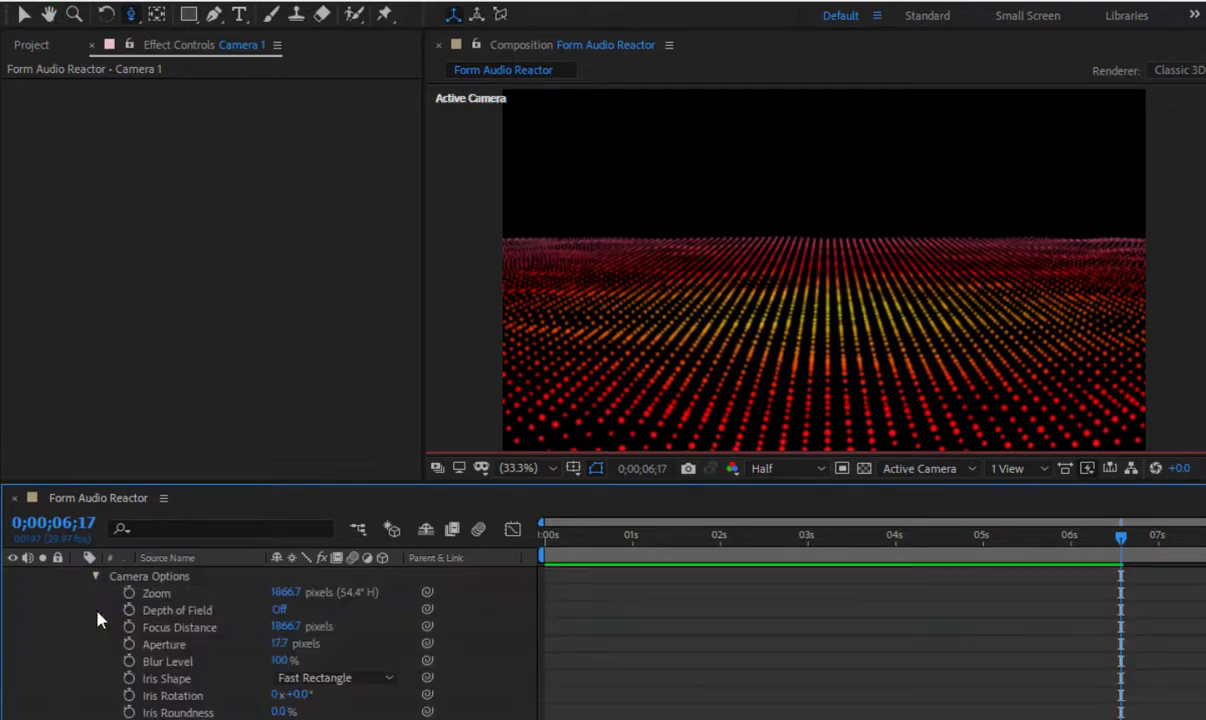
{"action": "left_click", "coordinate": [279, 609]}
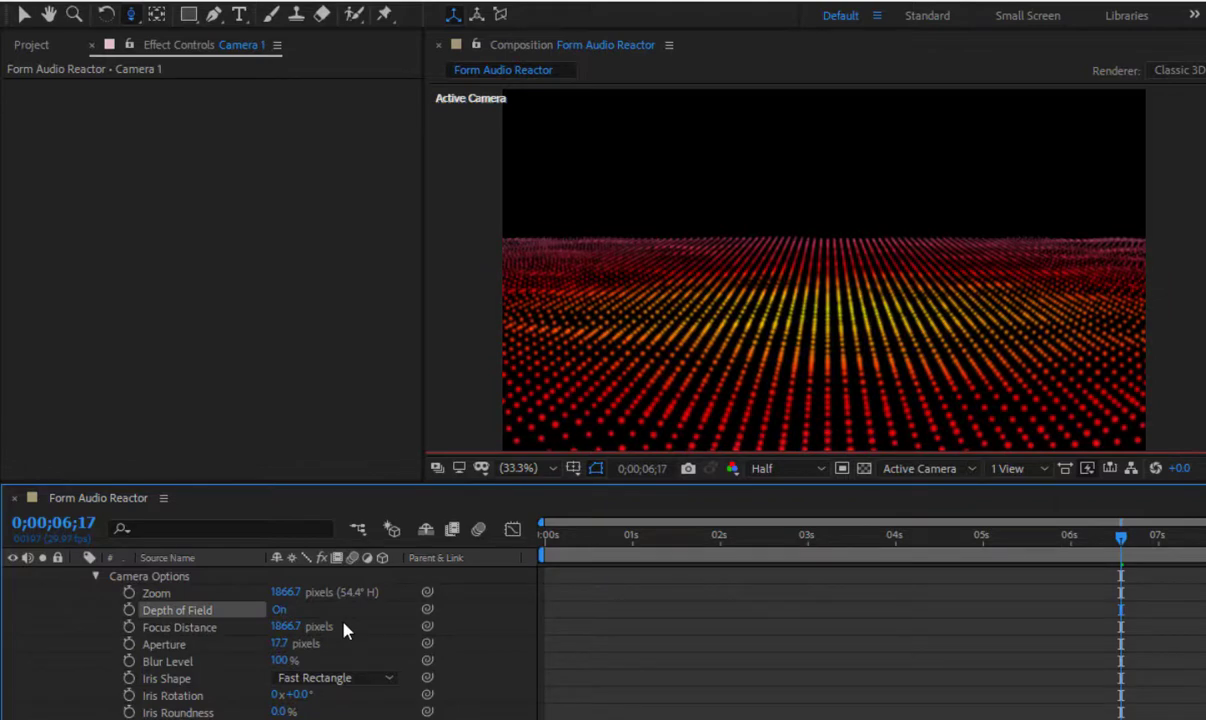
Step: Set the camera Aperture to 28.7 and Focus Distance to 1681.7 pixels
{"action": "left_click_drag", "start_coordinate": [278, 644], "coordinate": [360, 644]}
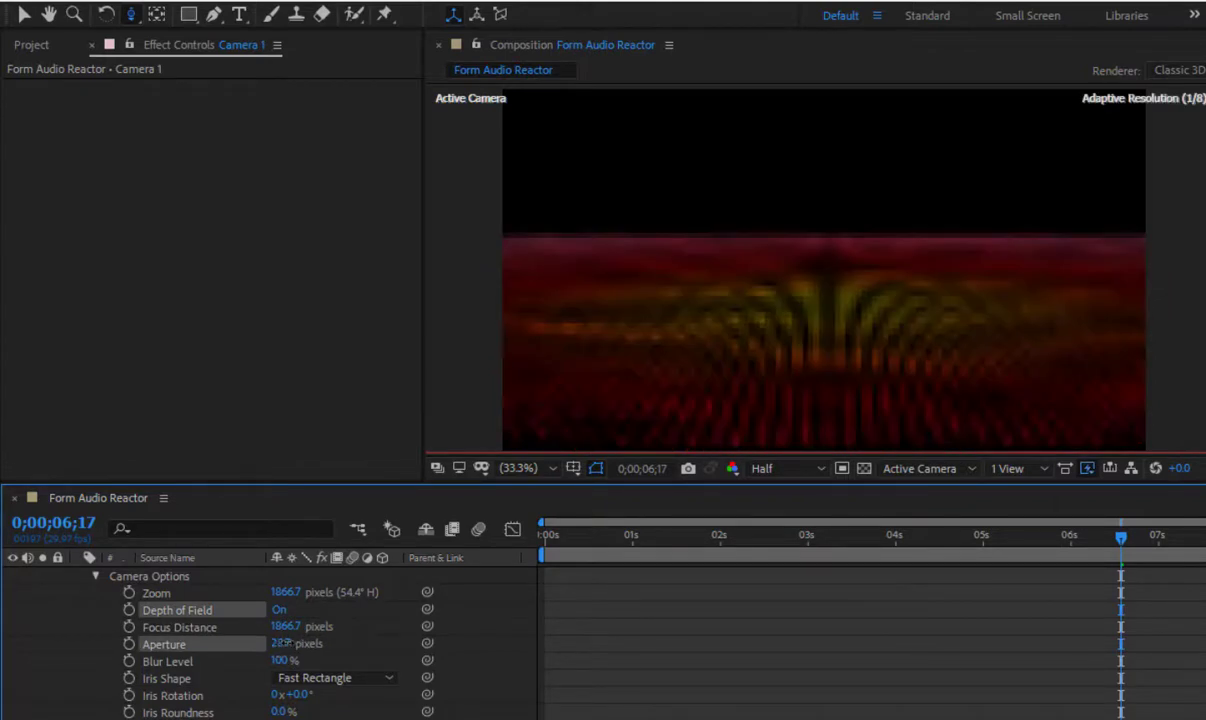
{"action": "left_click_drag", "start_coordinate": [281, 644], "coordinate": [285, 648]}
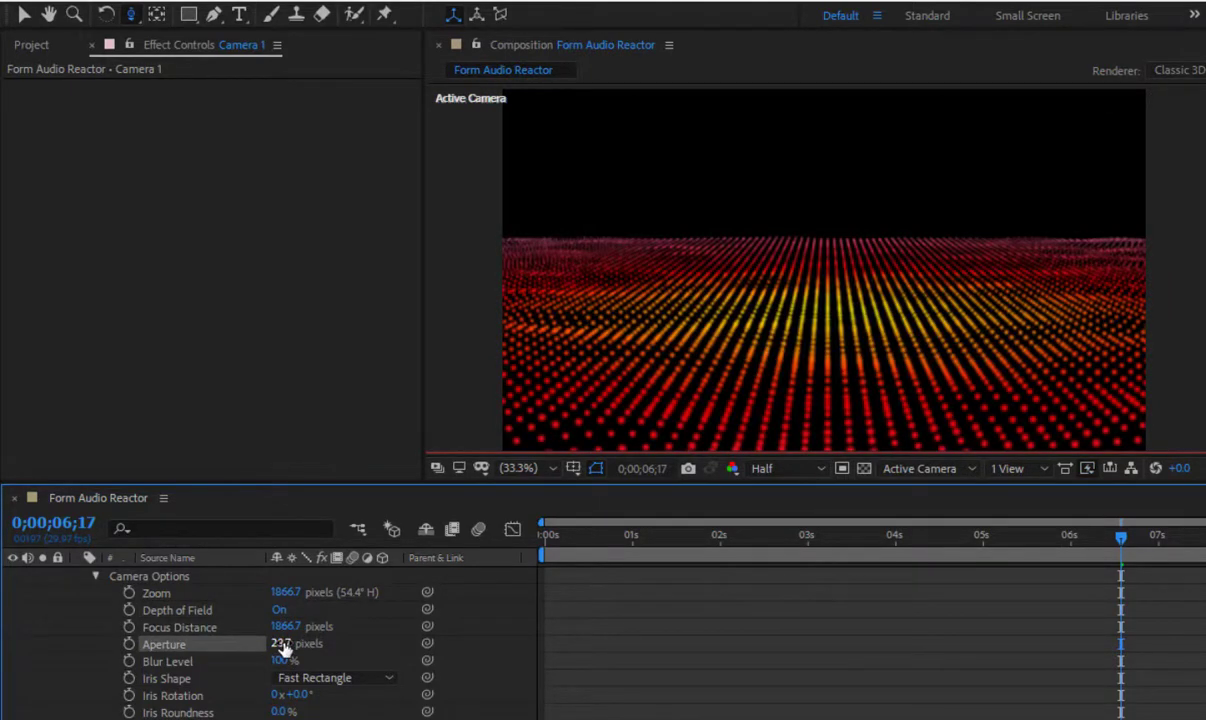
{"action": "mouse_move", "coordinate": [282, 626]}
{"action": "left_mouse_down"}
{"action": "mouse_move", "coordinate": [230, 636]}
{"action": "mouse_move", "coordinate": [285, 636]}
{"action": "mouse_move", "coordinate": [236, 628]}
{"action": "left_mouse_up"}
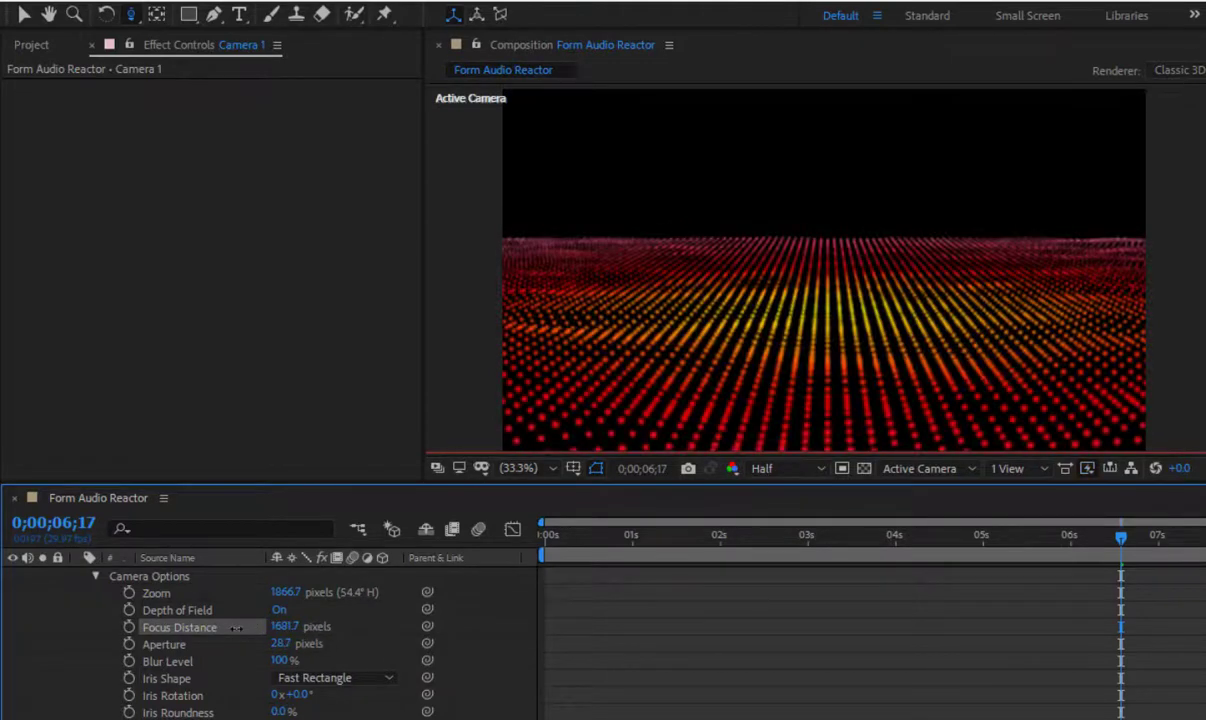
{"action": "left_click", "coordinate": [1026, 482]}
Step: Using a side-by-side top view, scrub Focus Distance down to 1008.7 pixels, then return to one view
{"action": "left_click", "coordinate": [1028, 507]}
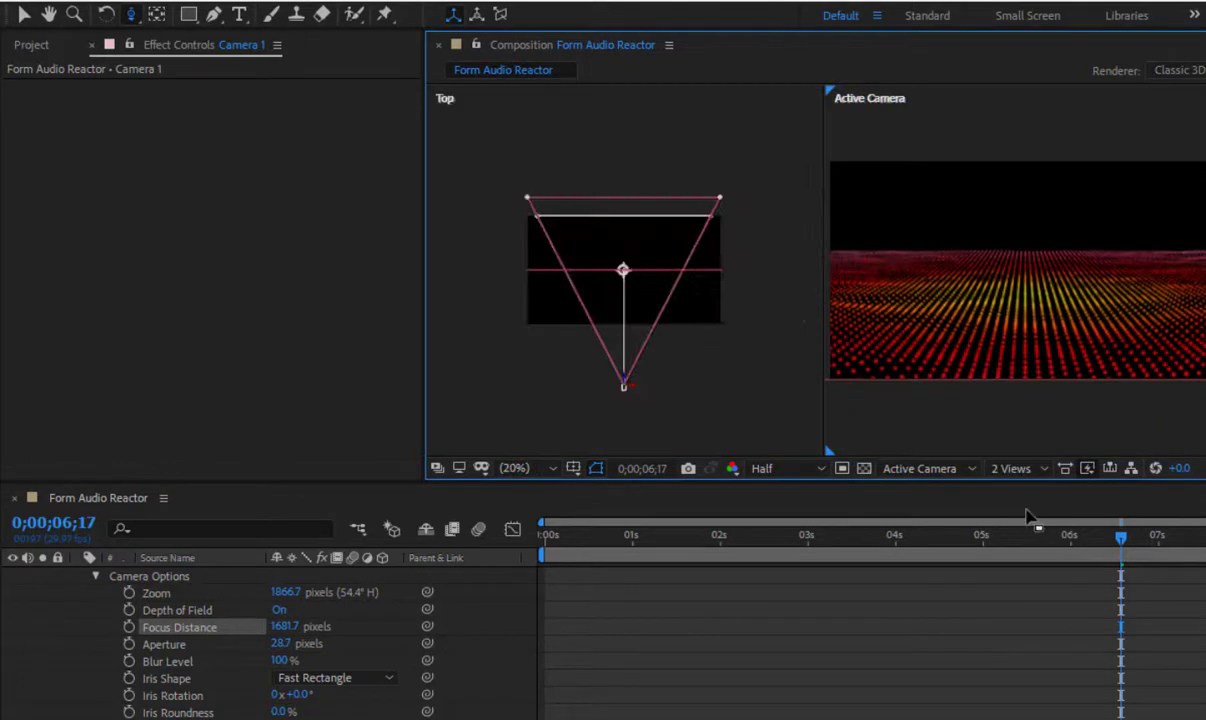
{"action": "mouse_move", "coordinate": [285, 626]}
{"action": "left_mouse_down"}
{"action": "mouse_move", "coordinate": [352, 628]}
{"action": "mouse_move", "coordinate": [190, 627]}
{"action": "left_mouse_up"}
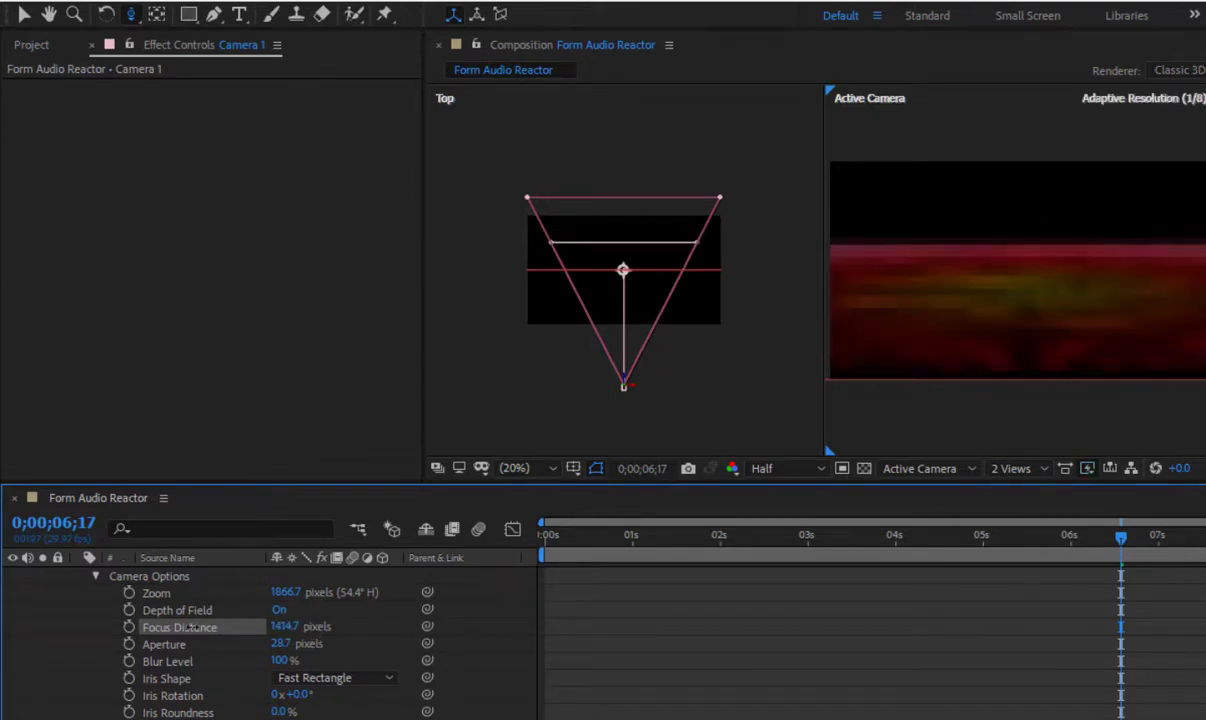
{"action": "left_click_drag", "start_coordinate": [283, 626], "coordinate": [143, 627]}
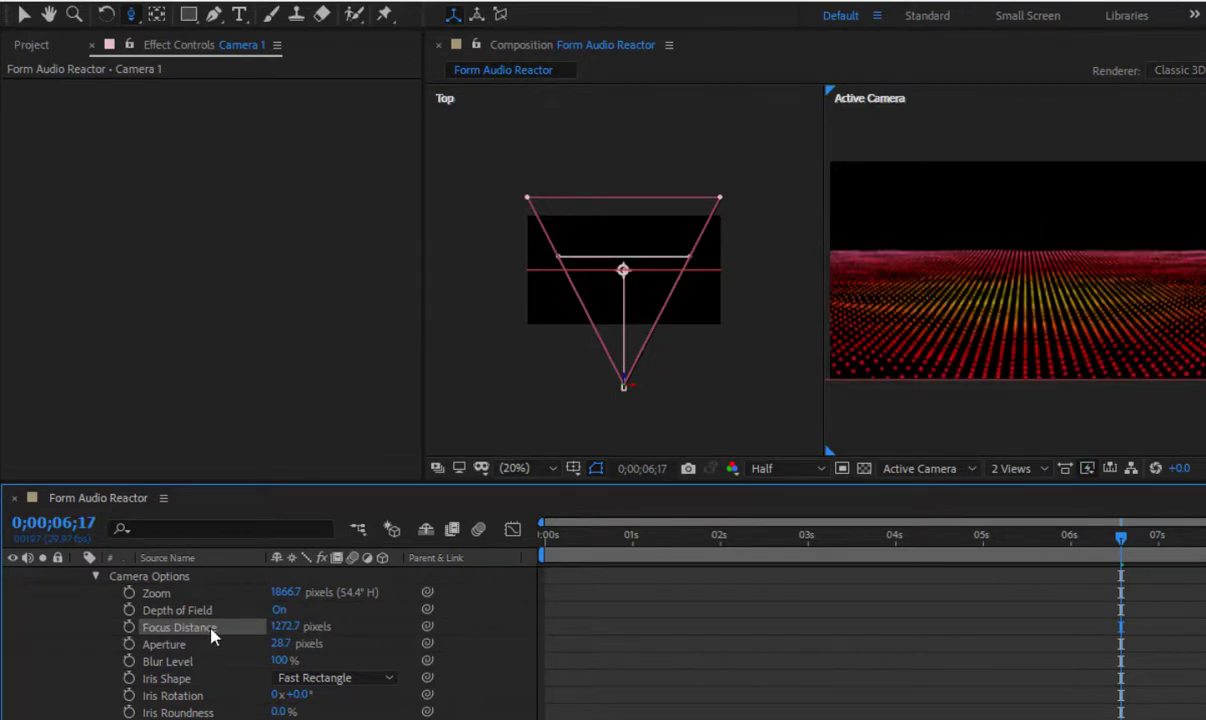
{"action": "left_click_drag", "start_coordinate": [283, 626], "coordinate": [163, 628]}
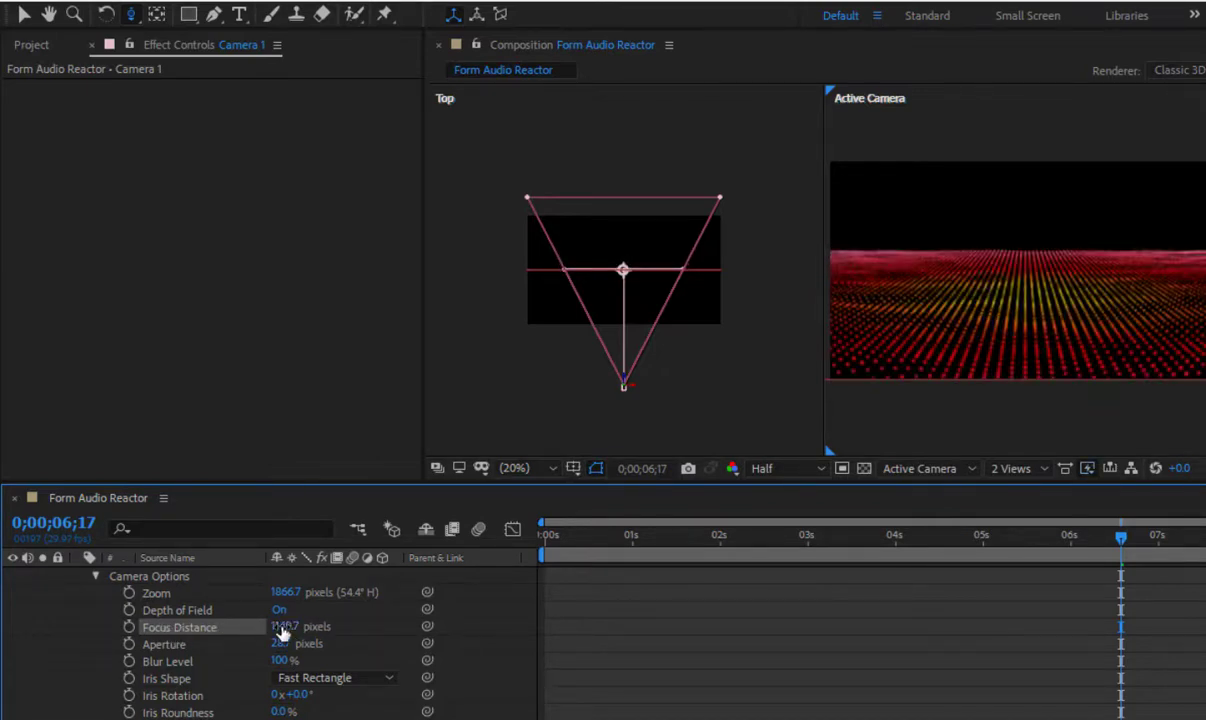
{"action": "left_click_drag", "start_coordinate": [283, 626], "coordinate": [231, 631]}
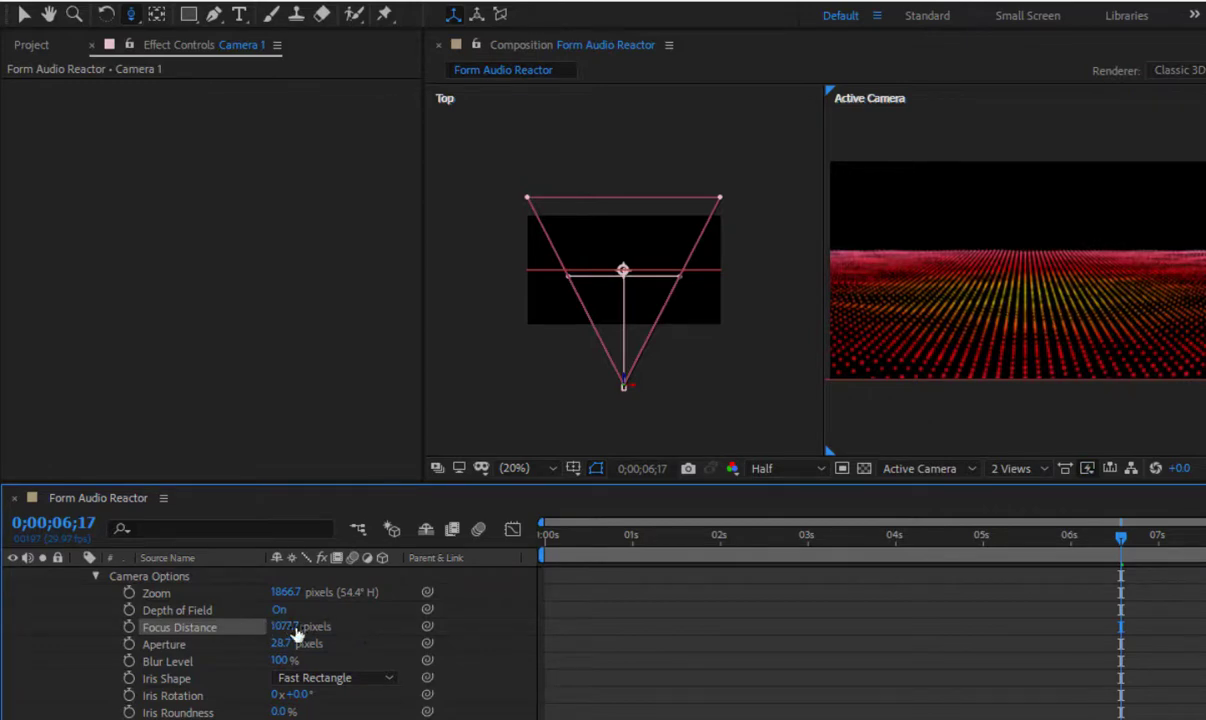
{"action": "left_click_drag", "start_coordinate": [283, 626], "coordinate": [226, 627]}
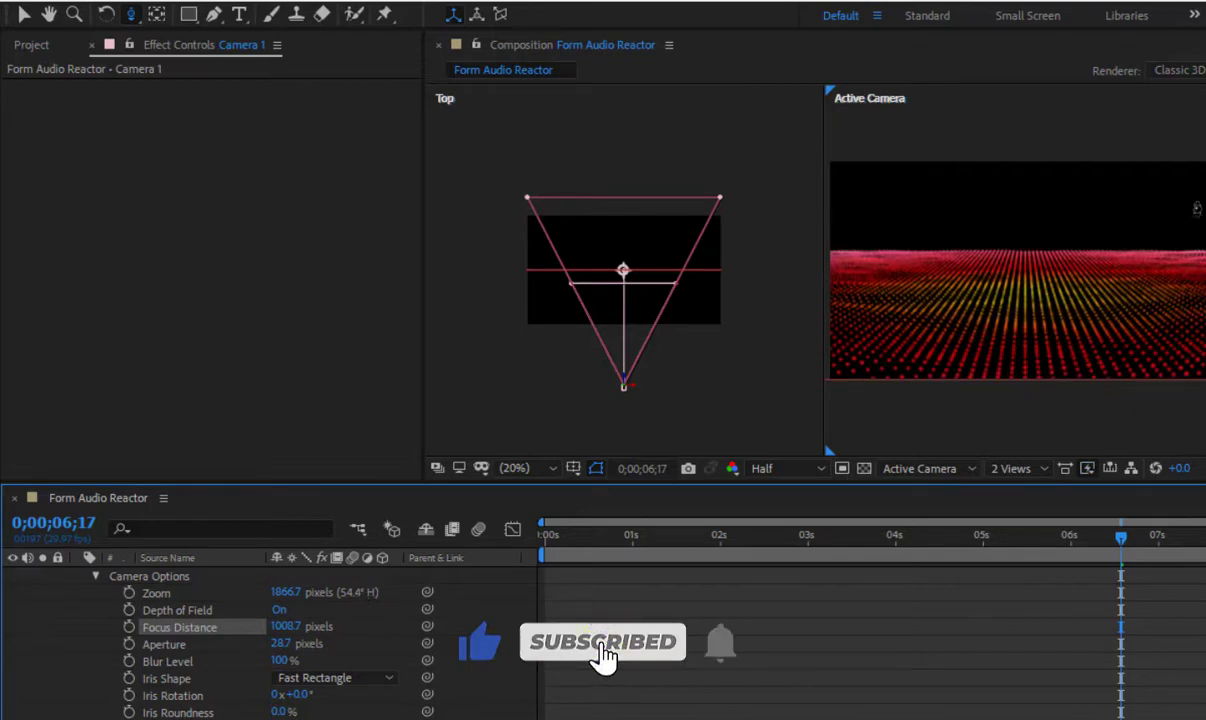
{"action": "left_click", "coordinate": [1018, 469]}
{"action": "left_click", "coordinate": [1023, 489]}
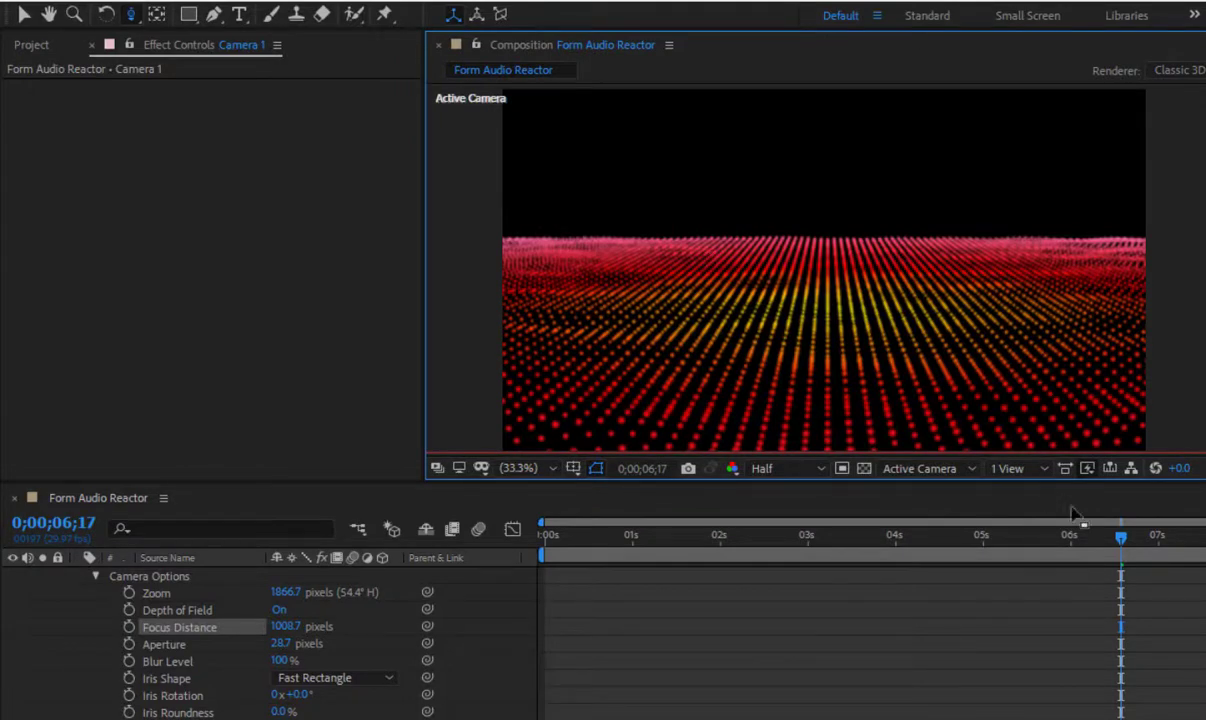
Step: Preview the depth-of-field floor from earlier, collapse Camera 1, and select the Form layer
{"action": "left_click_drag", "start_coordinate": [1060, 535], "coordinate": [541, 534]}
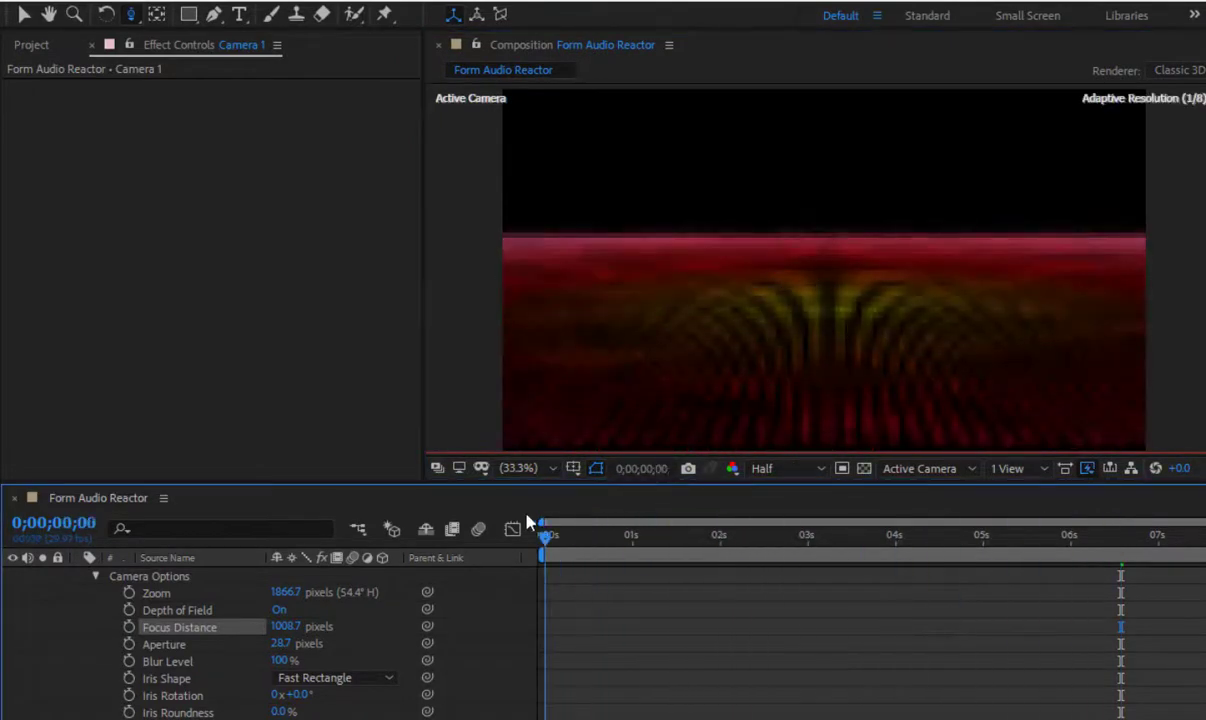
{"action": "key", "text": "space"}
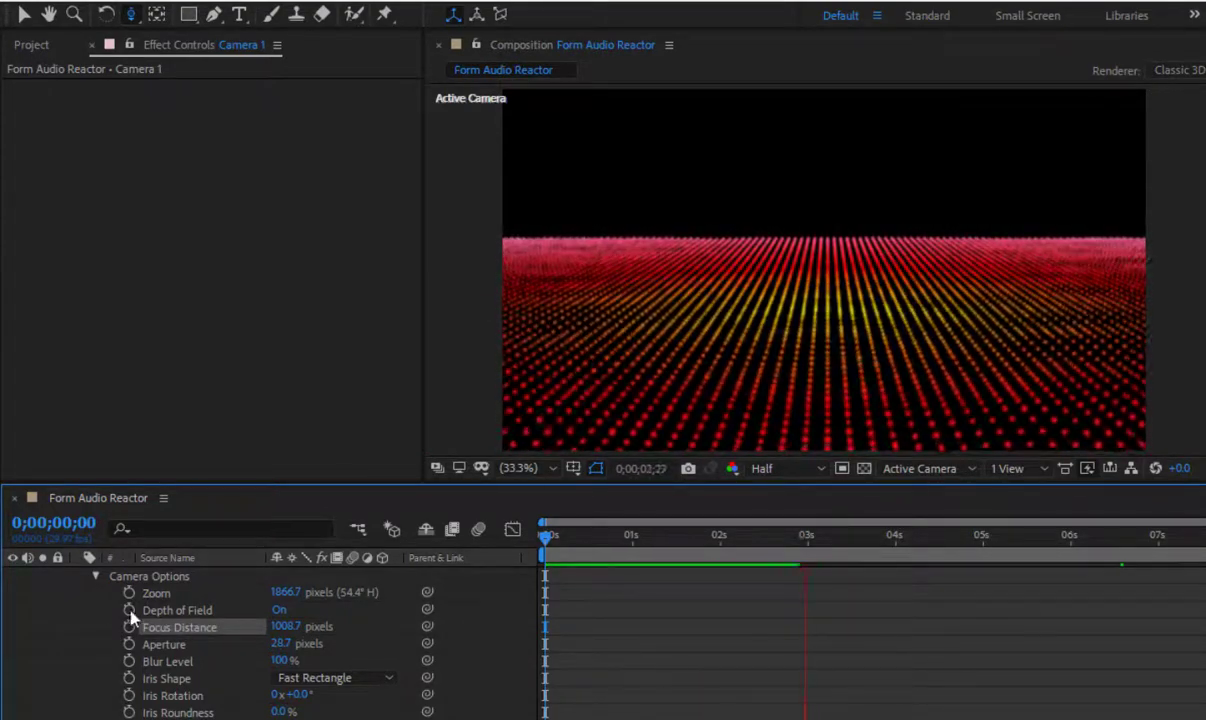
{"action": "left_click", "coordinate": [97, 577]}
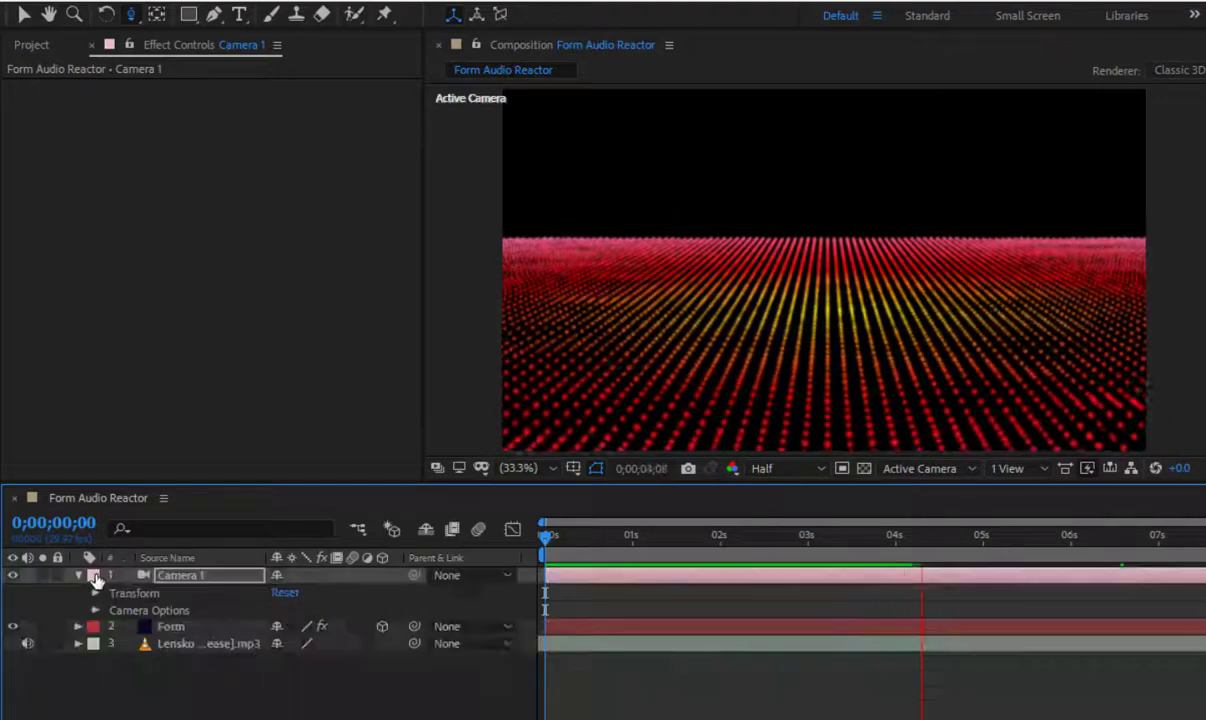
{"action": "left_click", "coordinate": [80, 577]}
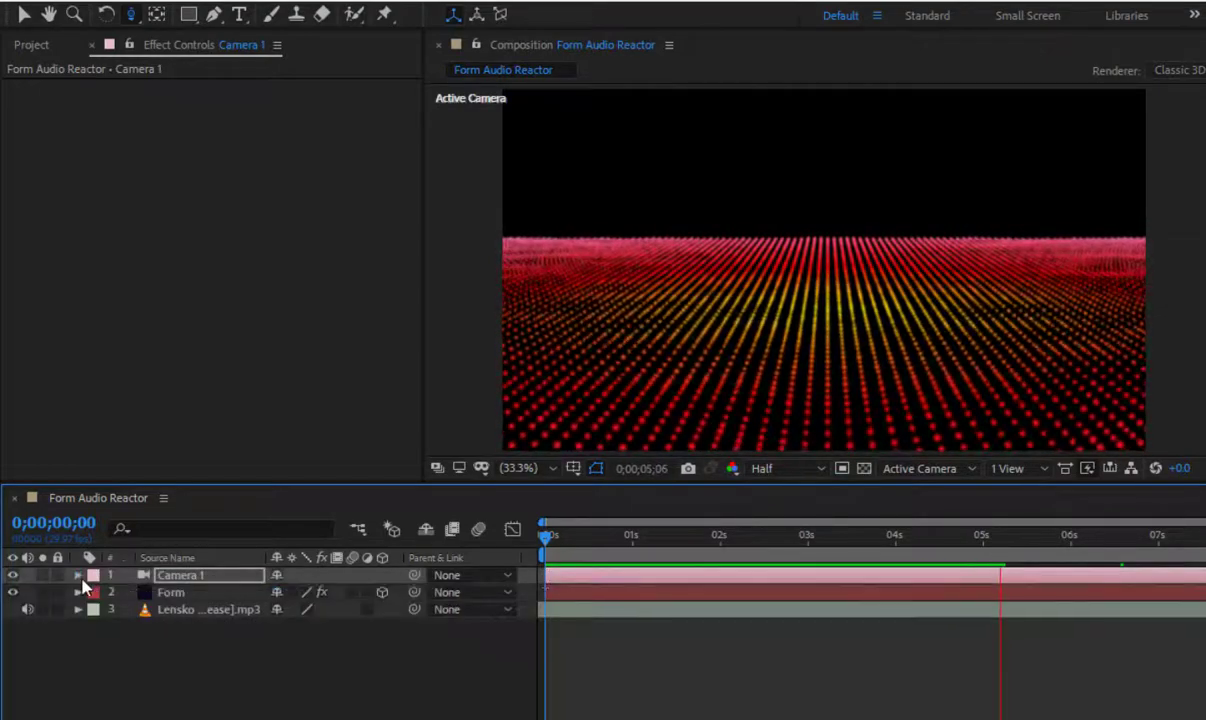
{"action": "left_click", "coordinate": [178, 594]}
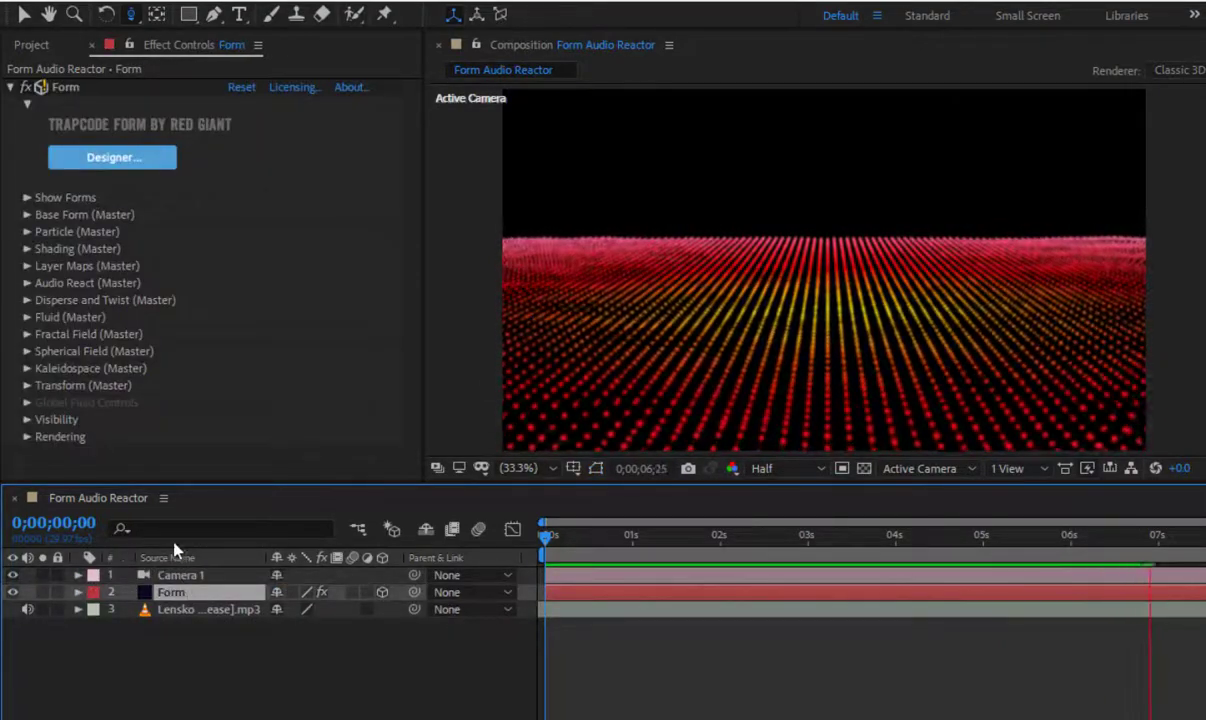
Step: Change the pink stop of Form's Color Over gradient to dark blue 1D2DC5
{"action": "left_click", "coordinate": [27, 231]}
{"action": "scroll", "coordinate": [30, 237], "scroll_direction": "down", "scroll_amount": 3}
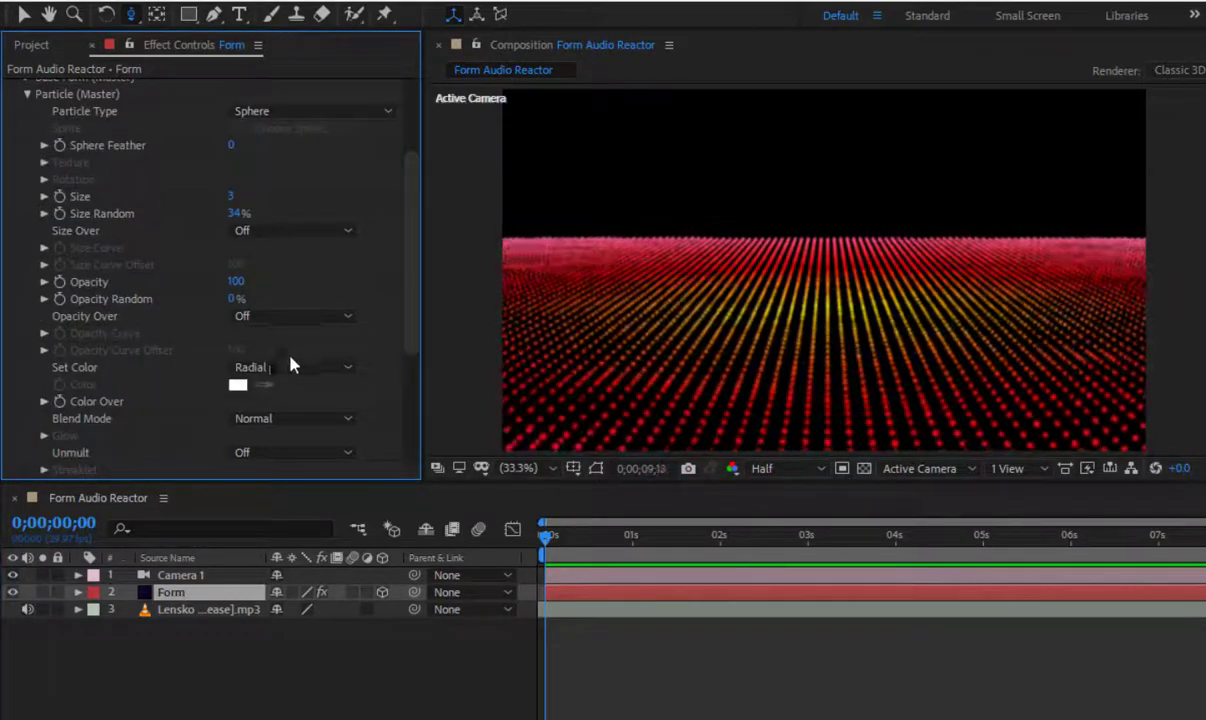
{"action": "left_click", "coordinate": [45, 401]}
{"action": "scroll", "coordinate": [49, 376], "scroll_direction": "down", "scroll_amount": 3}
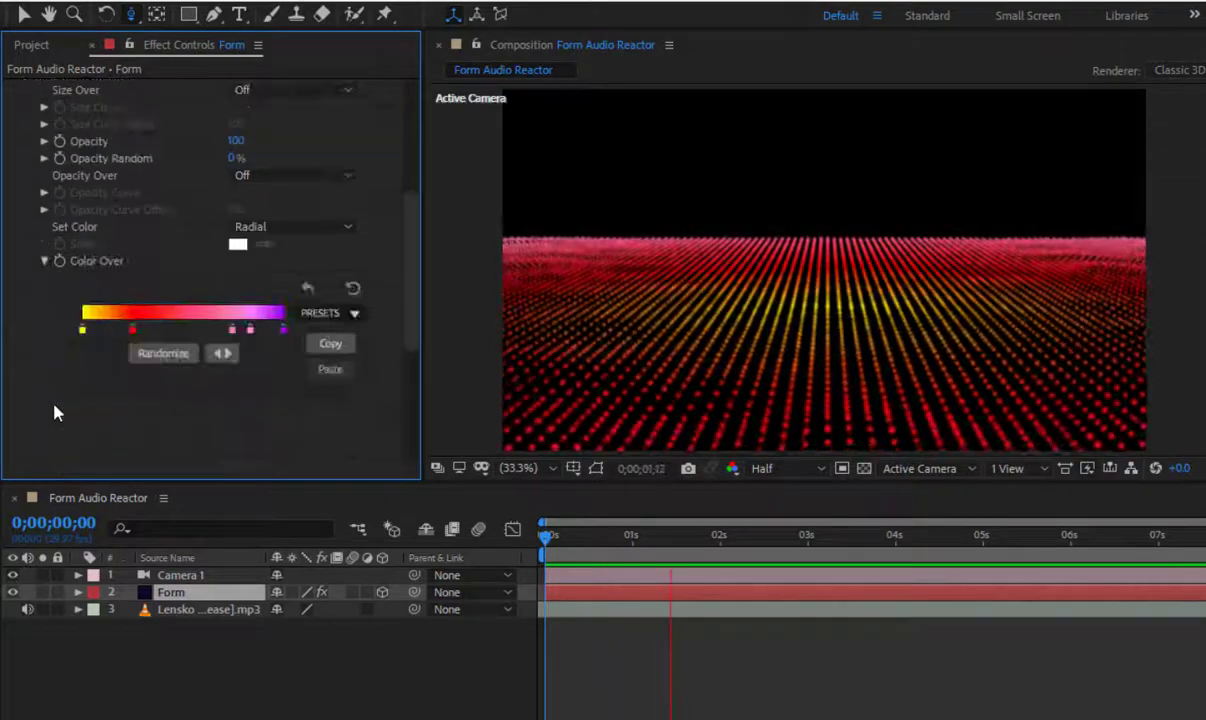
{"action": "double_click", "coordinate": [232, 331]}
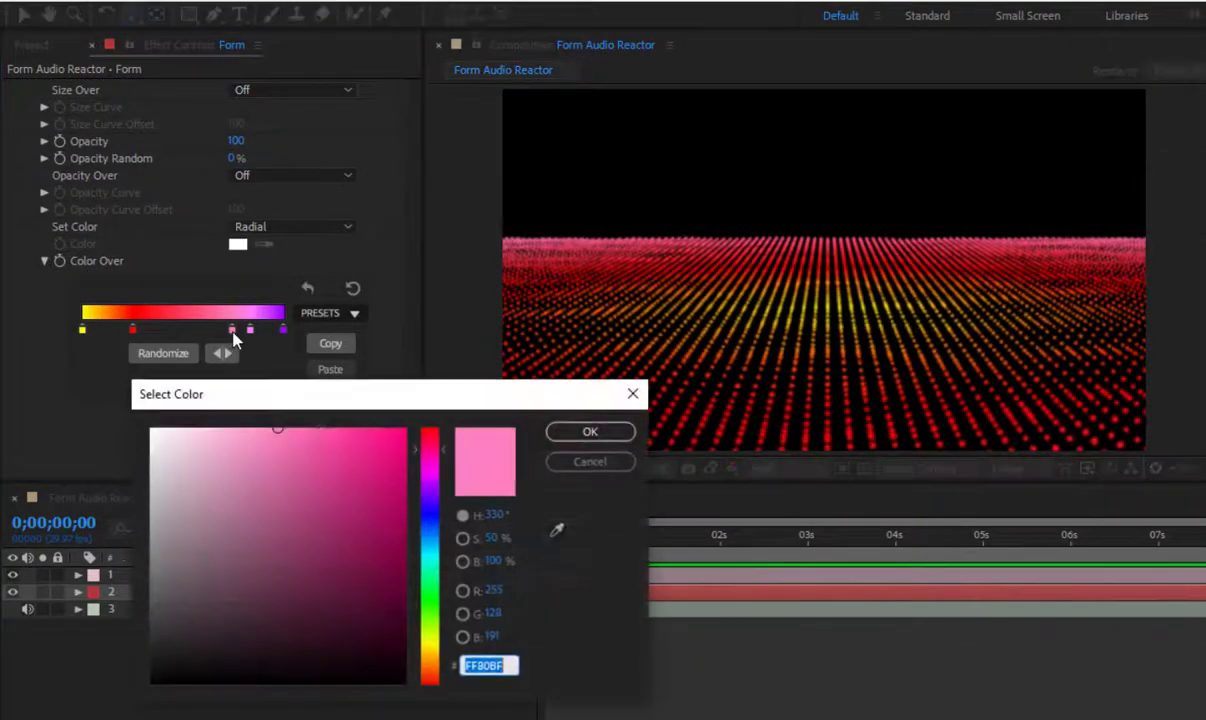
{"action": "left_click", "coordinate": [433, 519]}
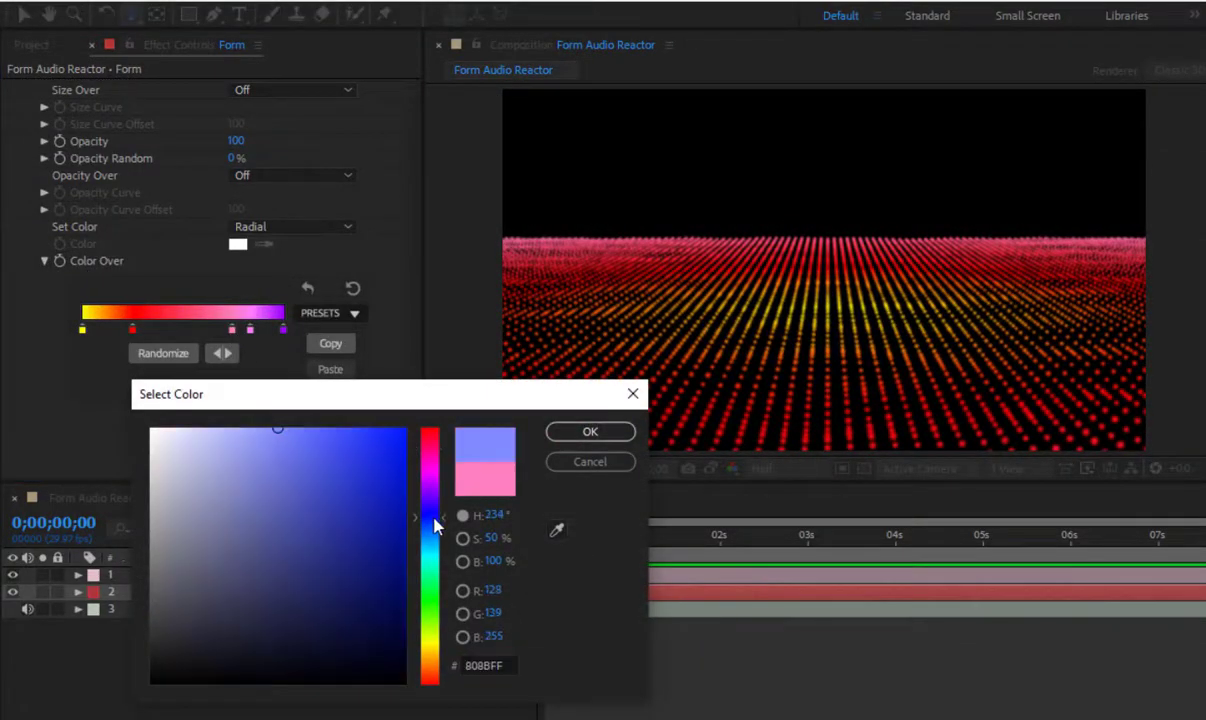
{"action": "left_click", "coordinate": [367, 486]}
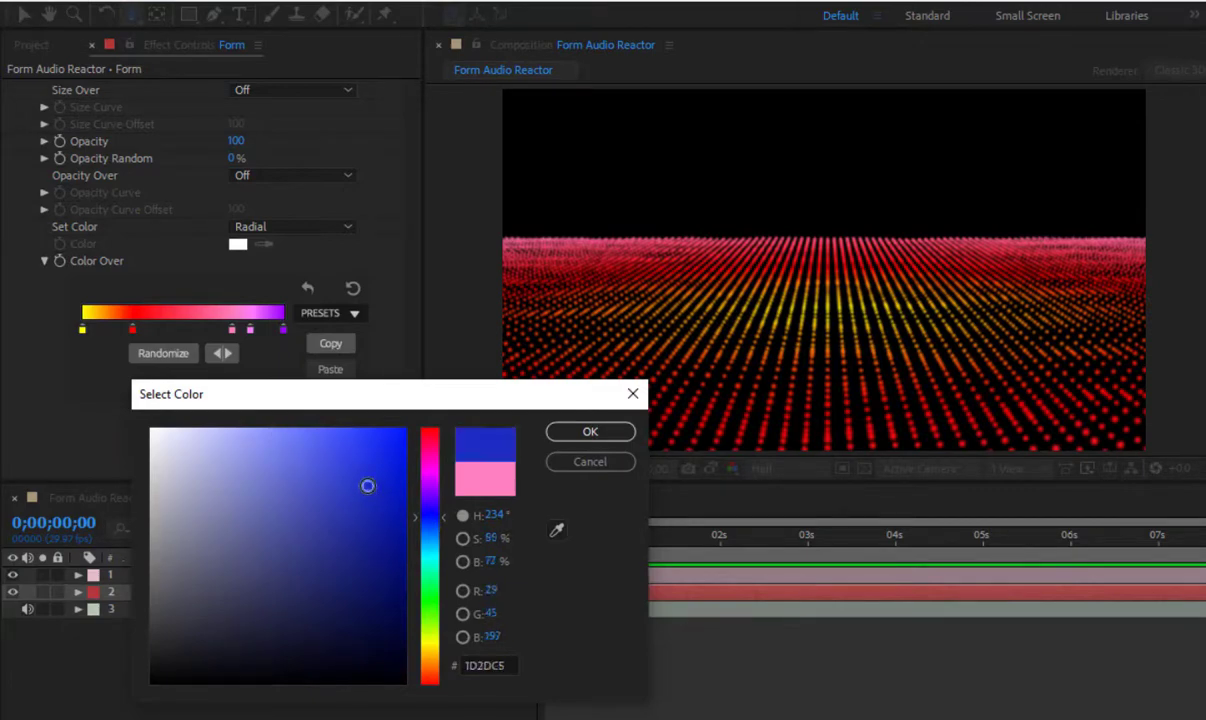
{"action": "left_click", "coordinate": [612, 434]}
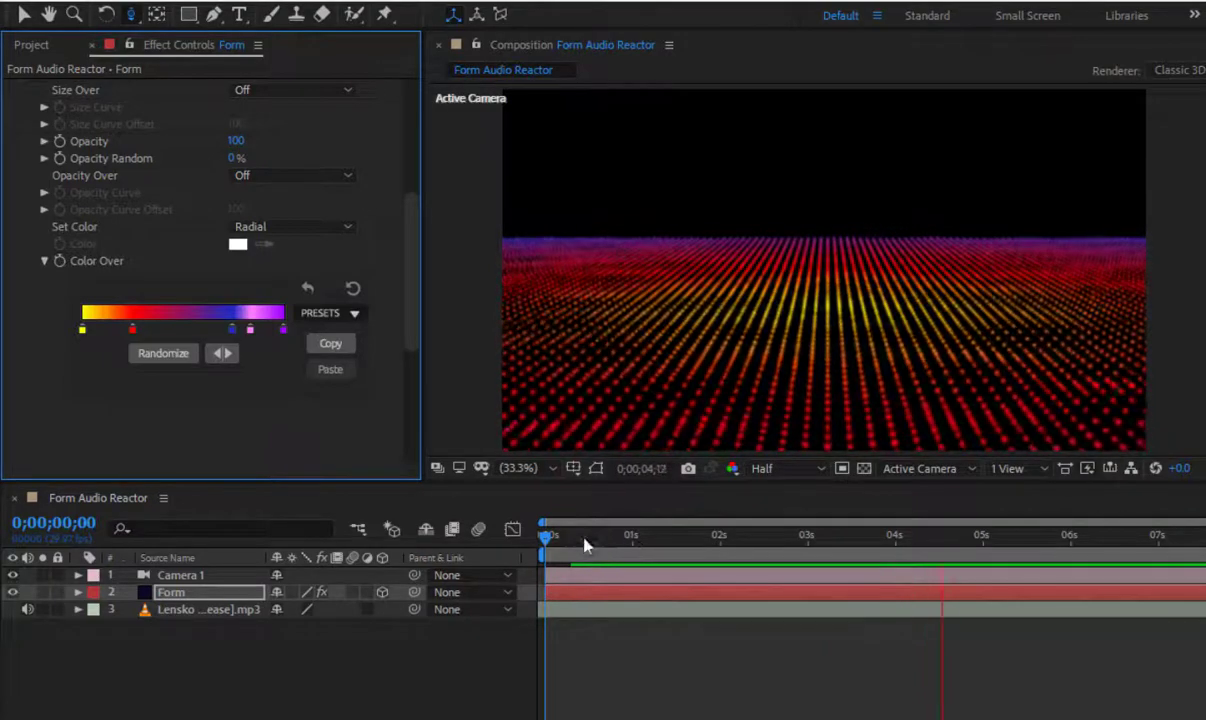
Step: Preview the recoloured particles from the start
{"action": "left_click", "coordinate": [546, 537]}
{"action": "key", "text": "space"}
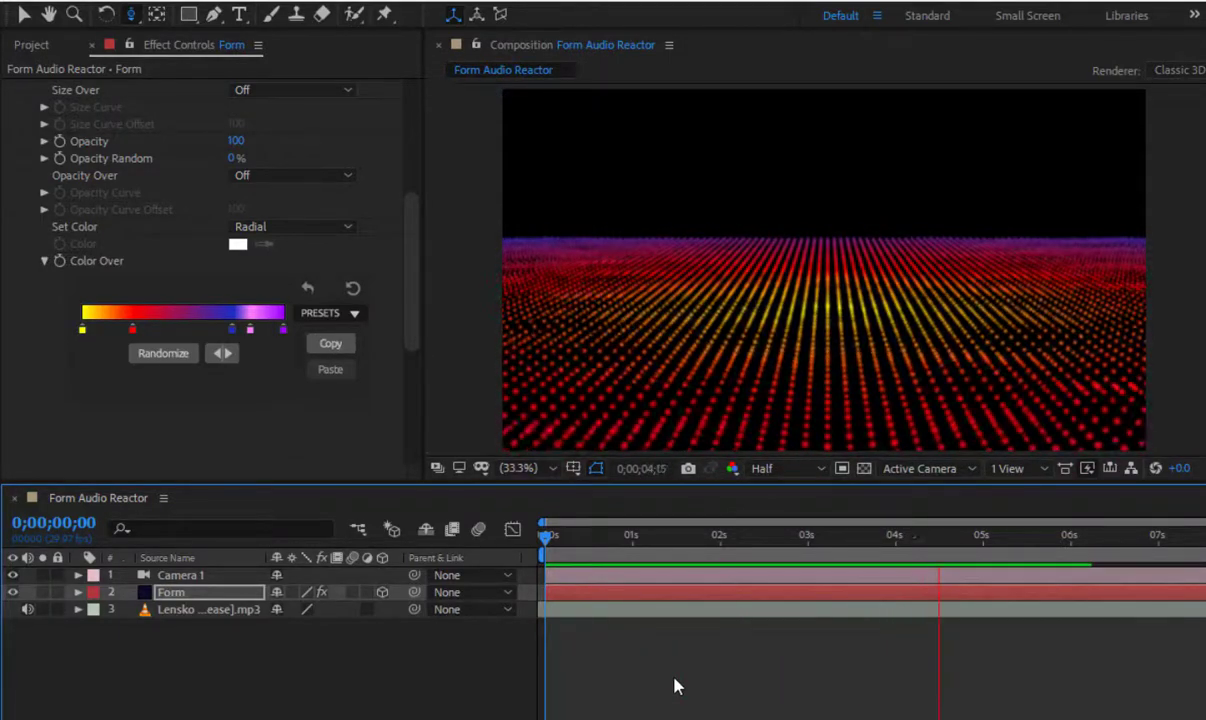
{"action": "key", "text": "space"}
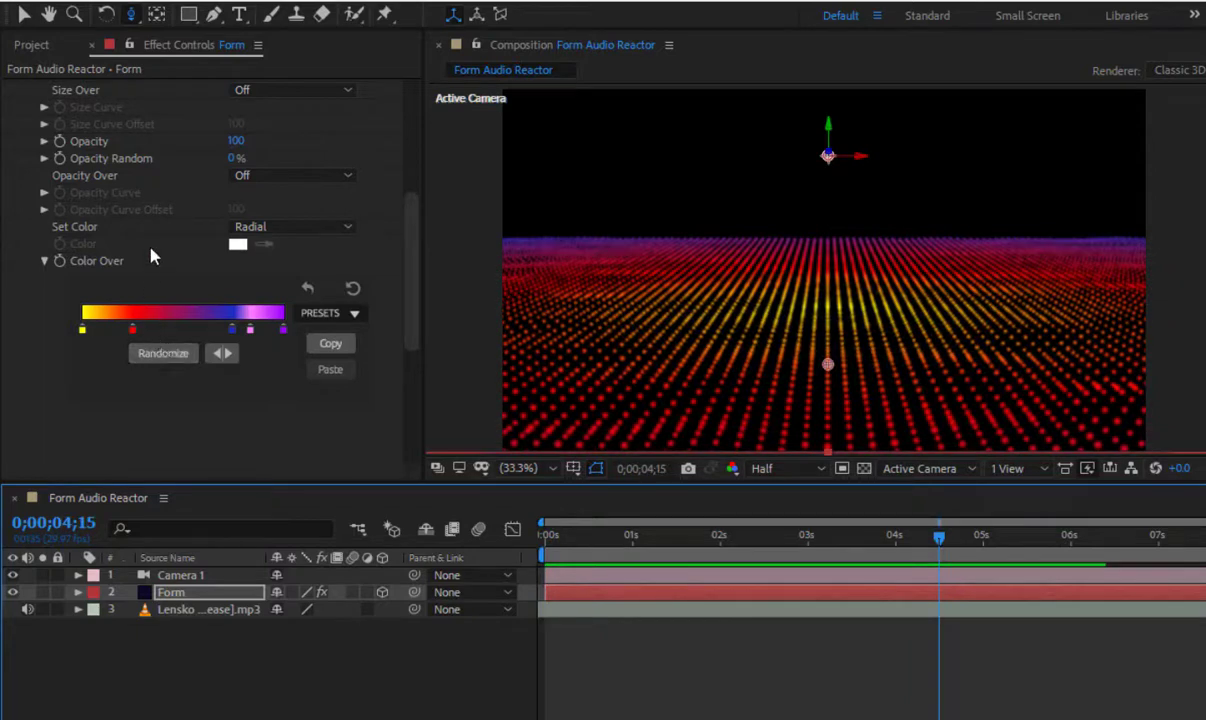
{"action": "scroll", "coordinate": [150, 252], "scroll_direction": "up", "scroll_amount": 3}
{"action": "scroll", "coordinate": [145, 242], "scroll_direction": "up", "scroll_amount": 3}
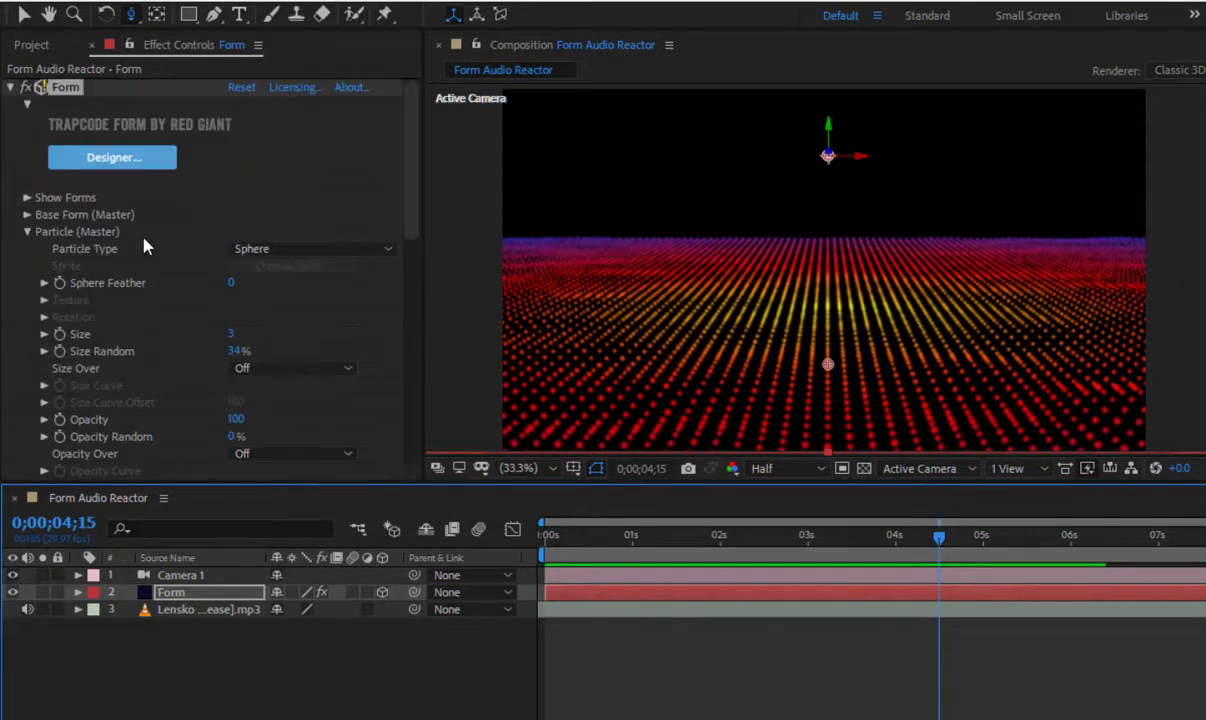
{"action": "left_click", "coordinate": [27, 231]}
{"action": "left_click", "coordinate": [26, 283]}
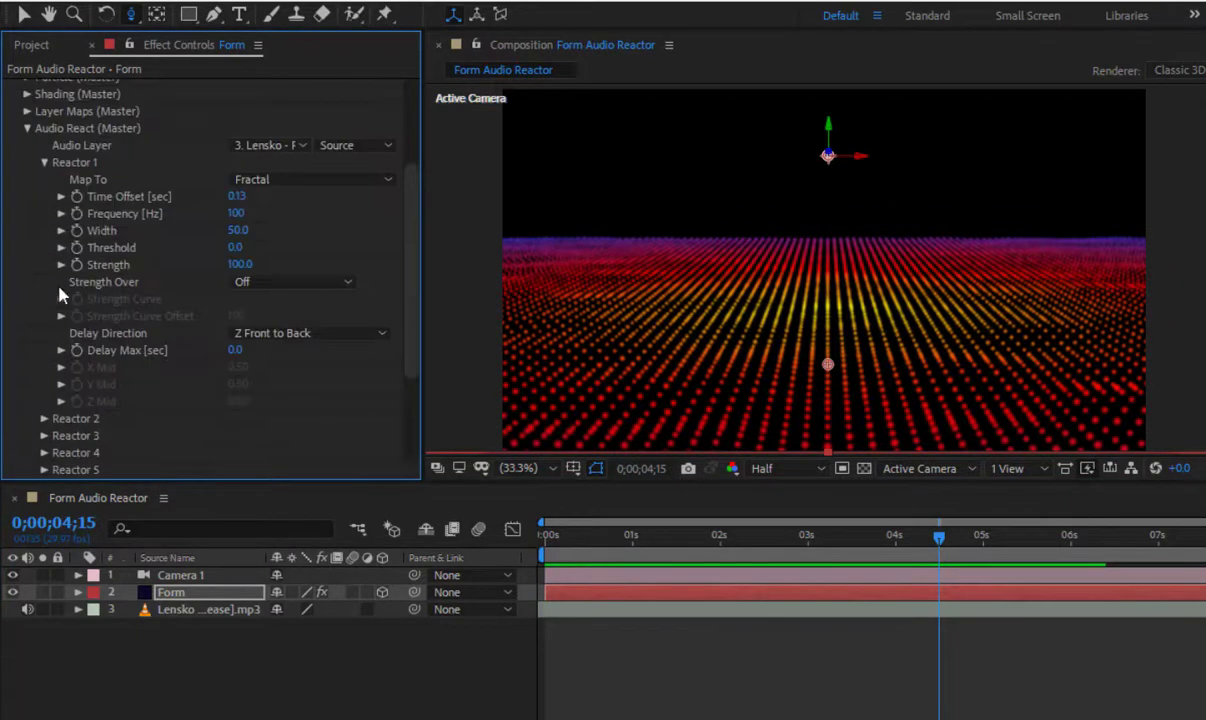
{"action": "left_click", "coordinate": [254, 147]}
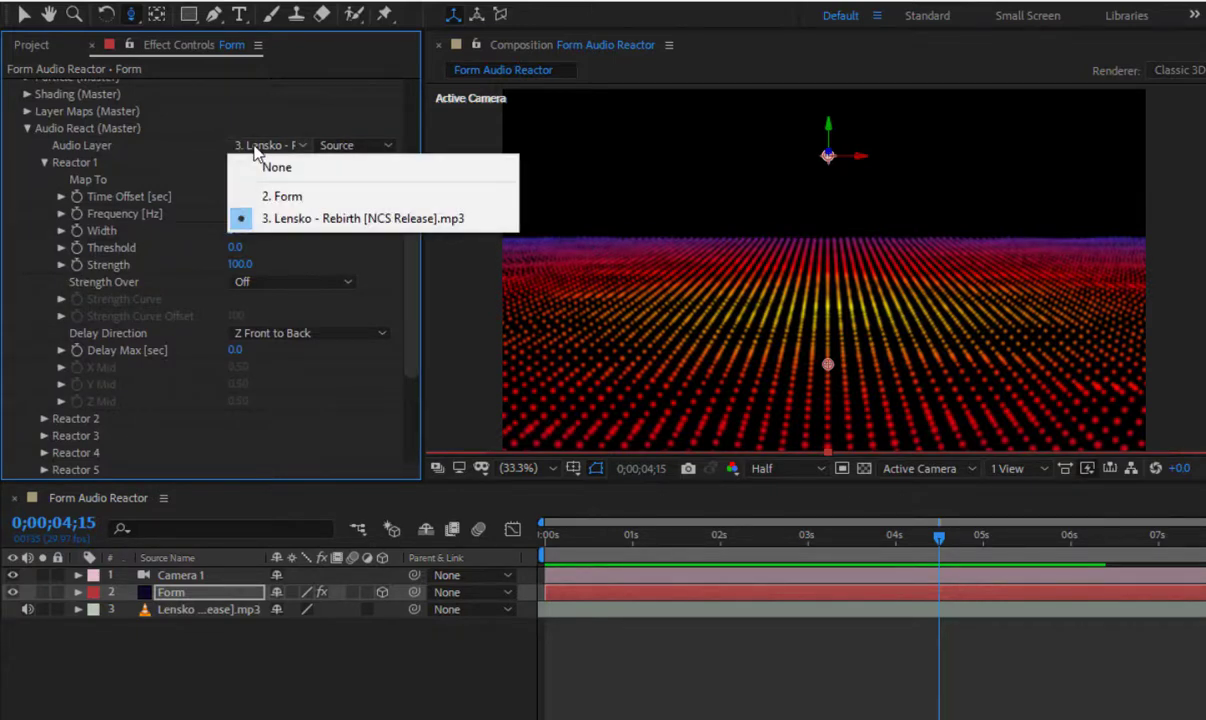
{"action": "left_click", "coordinate": [271, 169]}
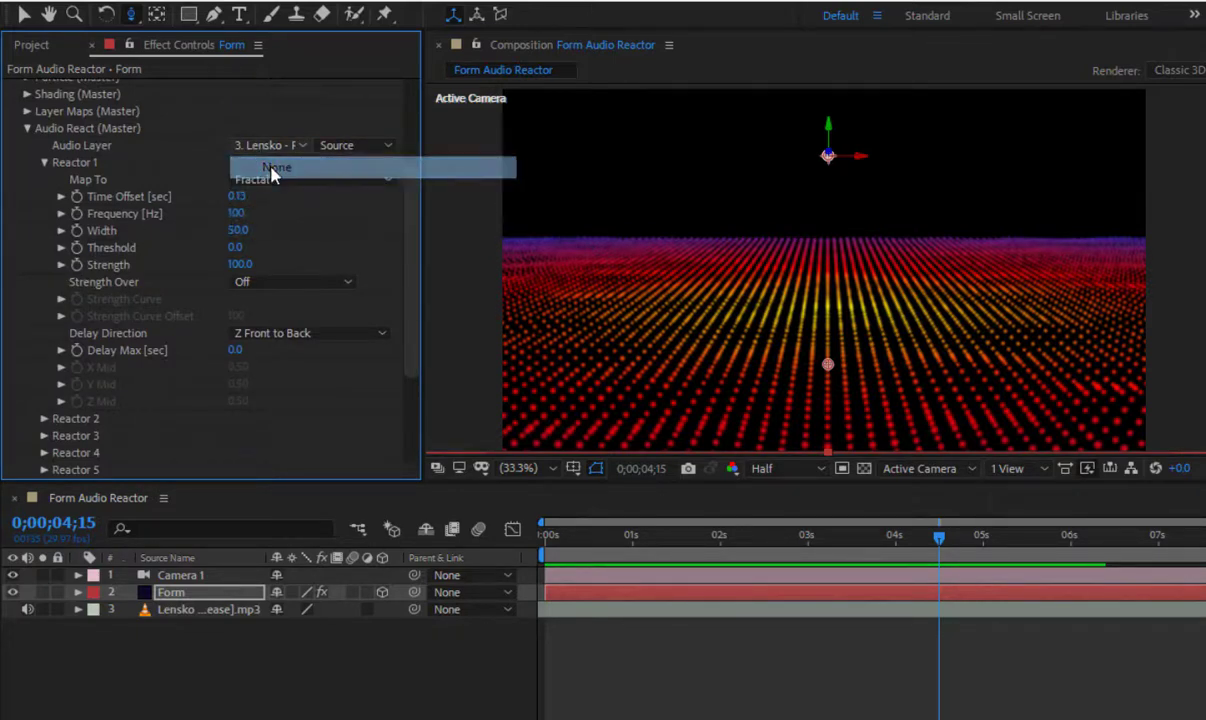
{"action": "left_click_drag", "start_coordinate": [938, 537], "coordinate": [625, 562]}
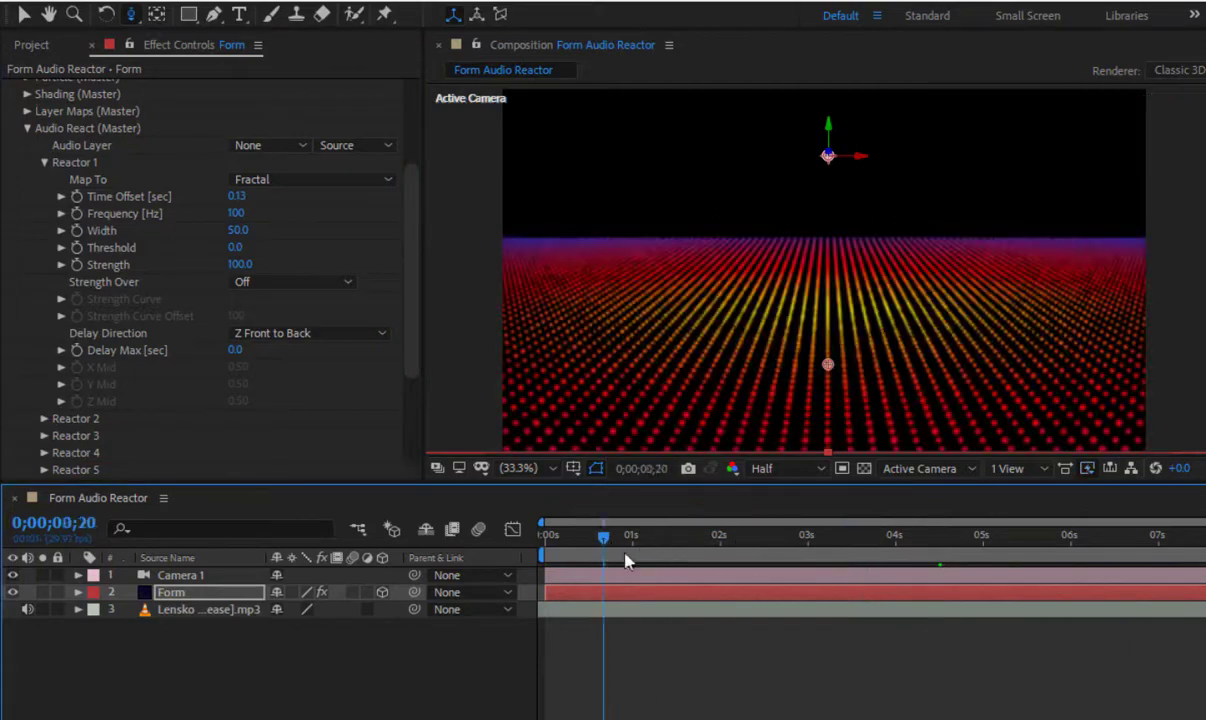
{"action": "key", "text": "space"}
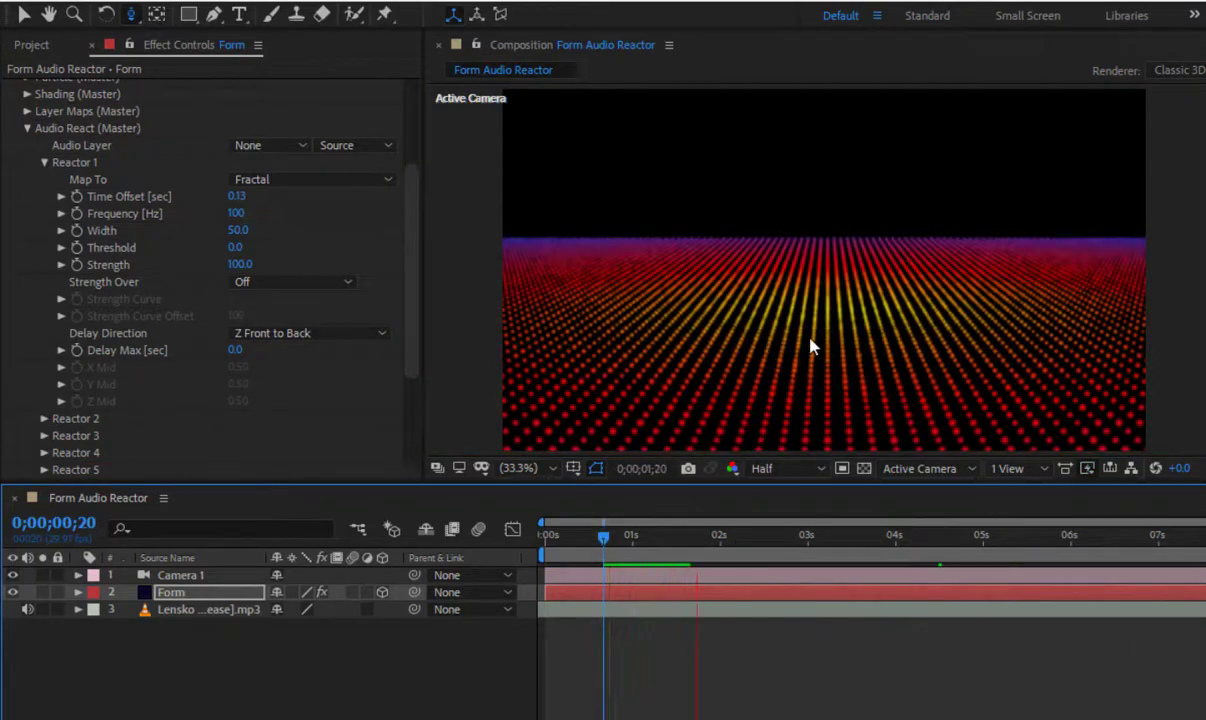
{"action": "key", "text": "space"}
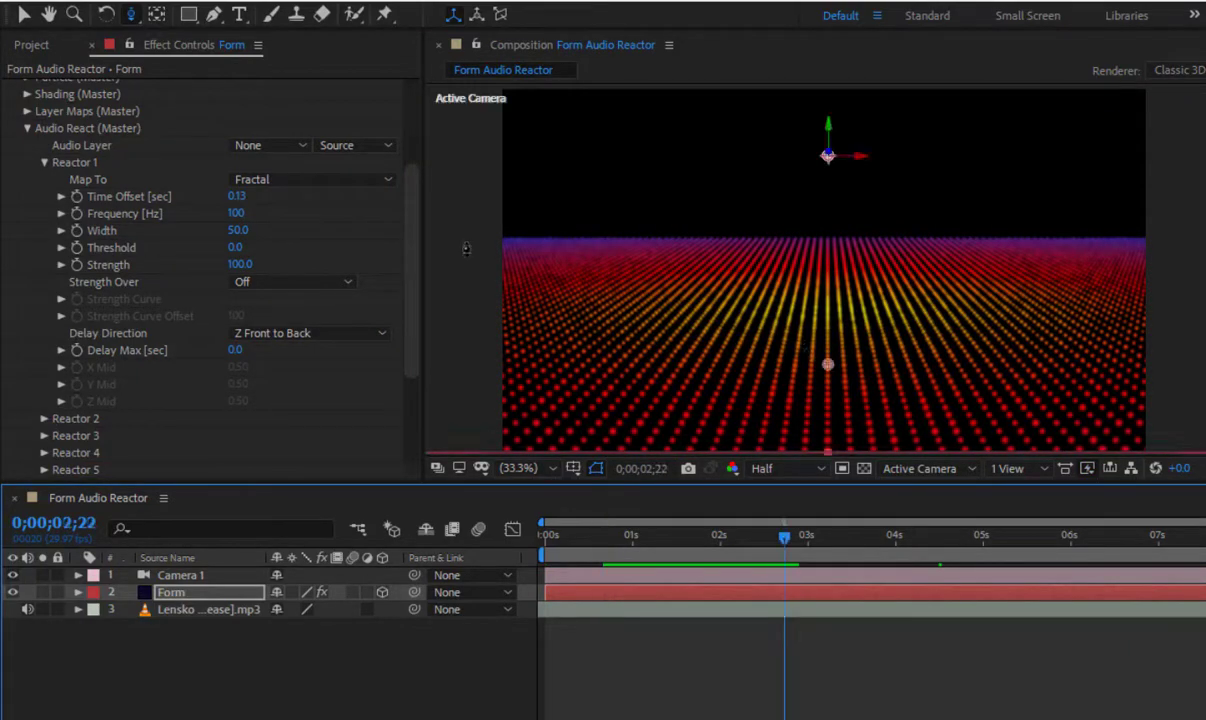
{"action": "left_click", "coordinate": [262, 145]}
{"action": "left_click", "coordinate": [286, 219]}
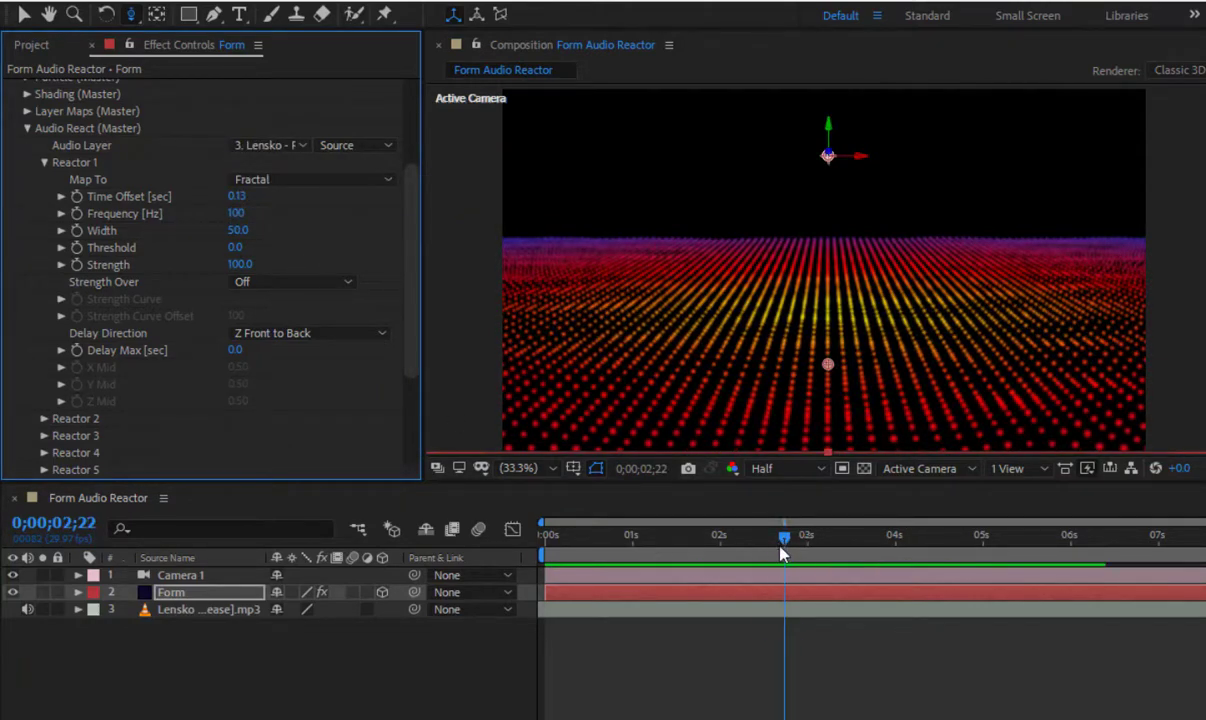
{"action": "left_click_drag", "start_coordinate": [783, 553], "coordinate": [497, 512]}
{"action": "key", "text": "space"}
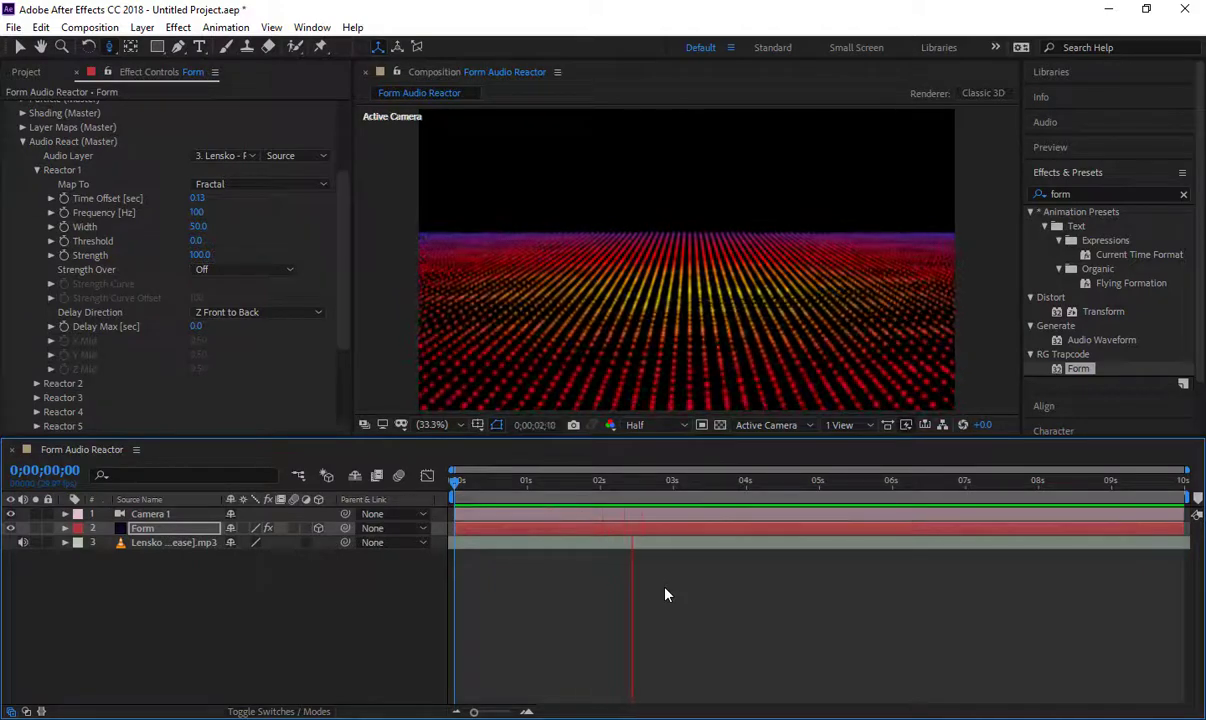
Step: Create a dark blue solid named BG and move it to the bottom of the layer stack
{"action": "key", "text": "space"}
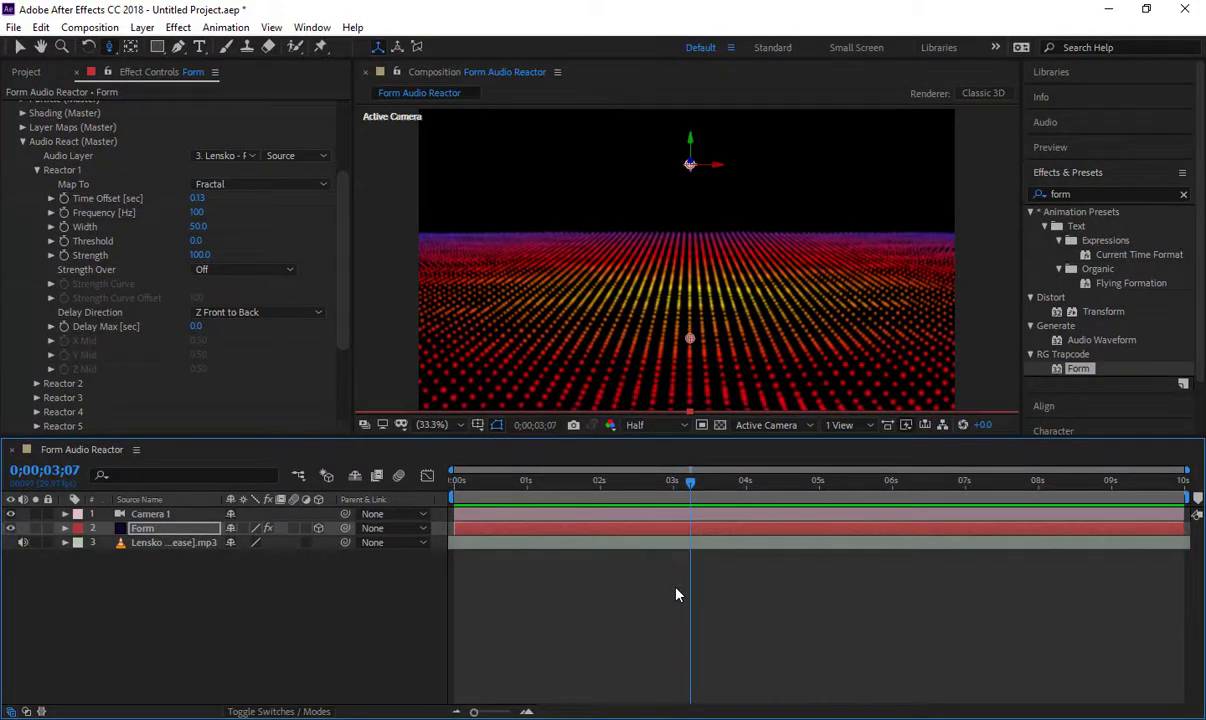
{"action": "key", "text": "ctrl+y"}
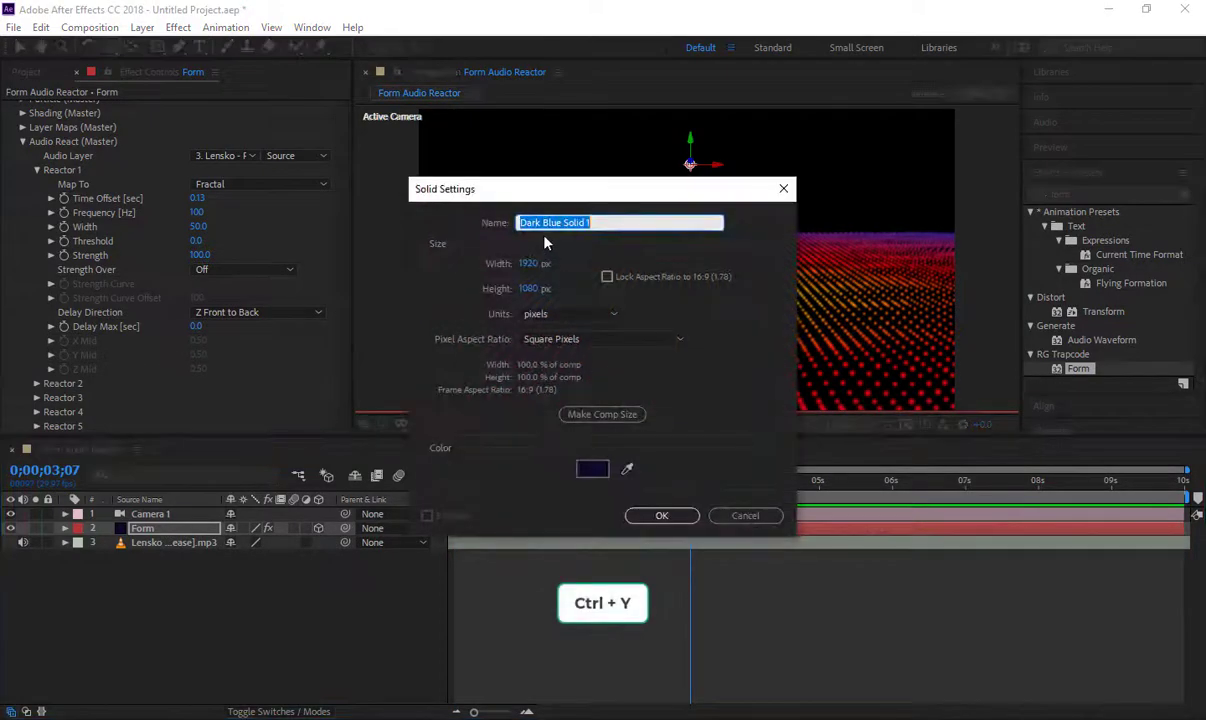
{"action": "type", "text": "BG"}
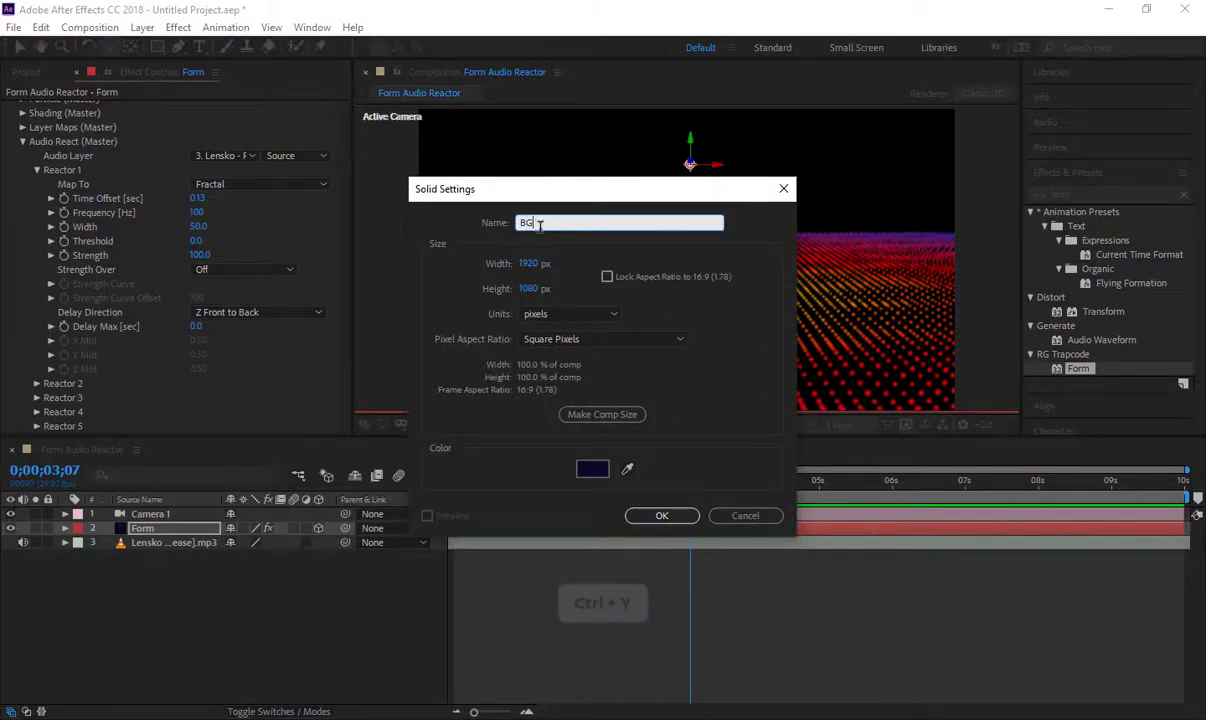
{"action": "left_click", "coordinate": [661, 516]}
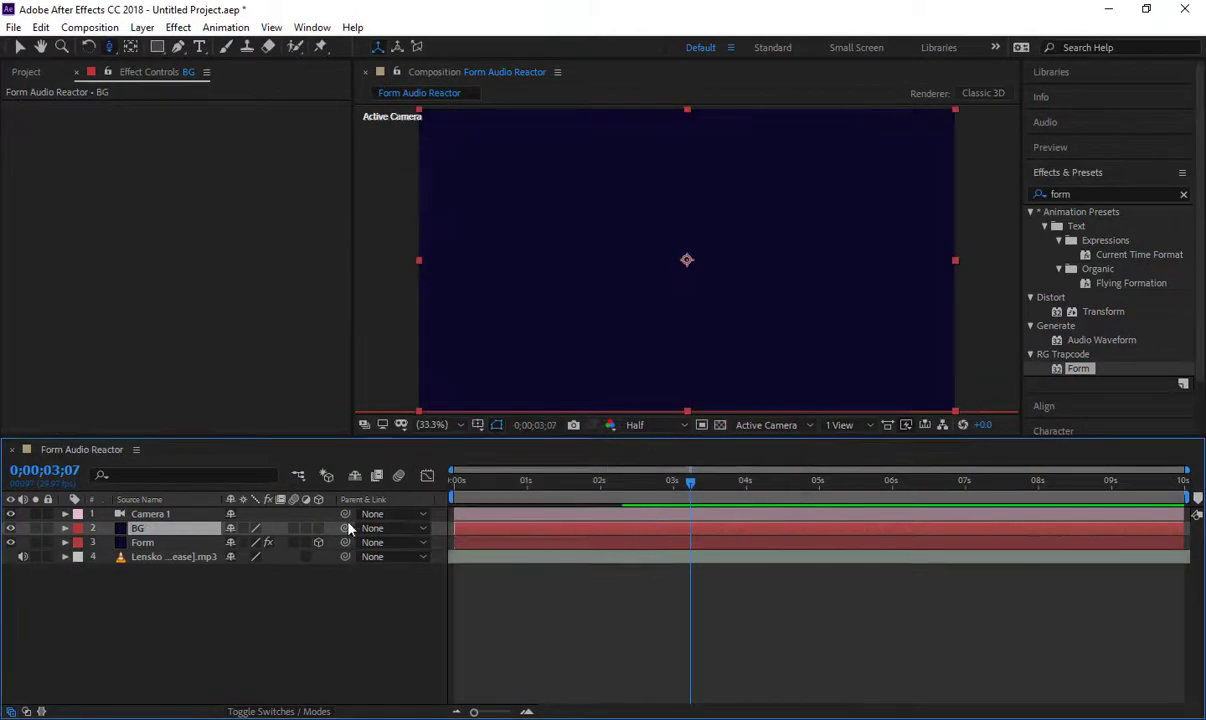
{"action": "mouse_move", "coordinate": [176, 531]}
{"action": "left_mouse_down"}
{"action": "mouse_move", "coordinate": [180, 576]}
{"action": "mouse_move", "coordinate": [242, 603]}
{"action": "left_mouse_up"}
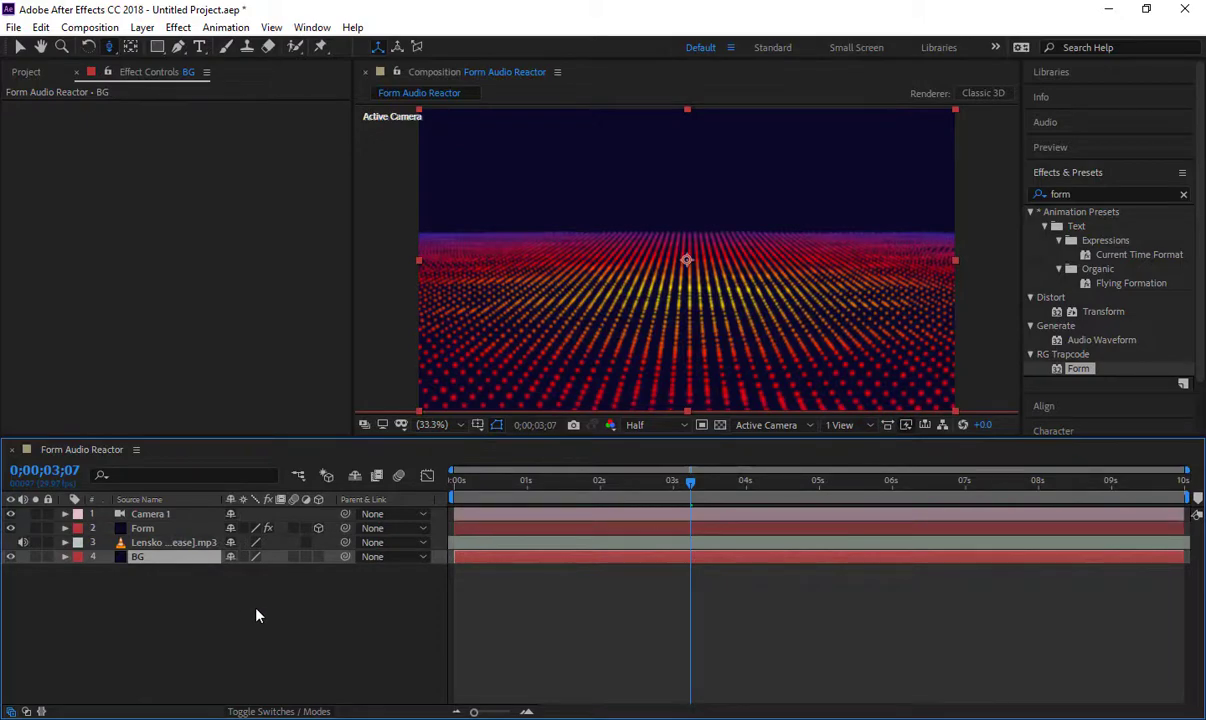
{"action": "left_click_drag", "start_coordinate": [693, 496], "coordinate": [455, 490]}
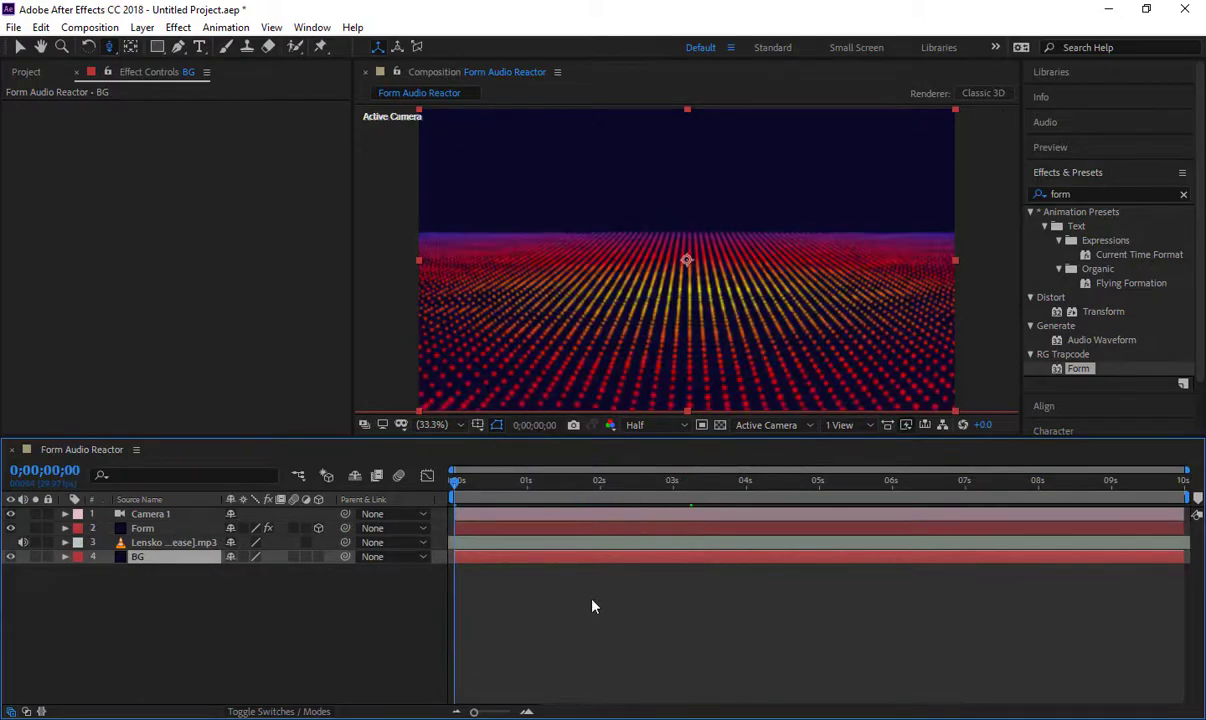
{"action": "key", "text": "space"}
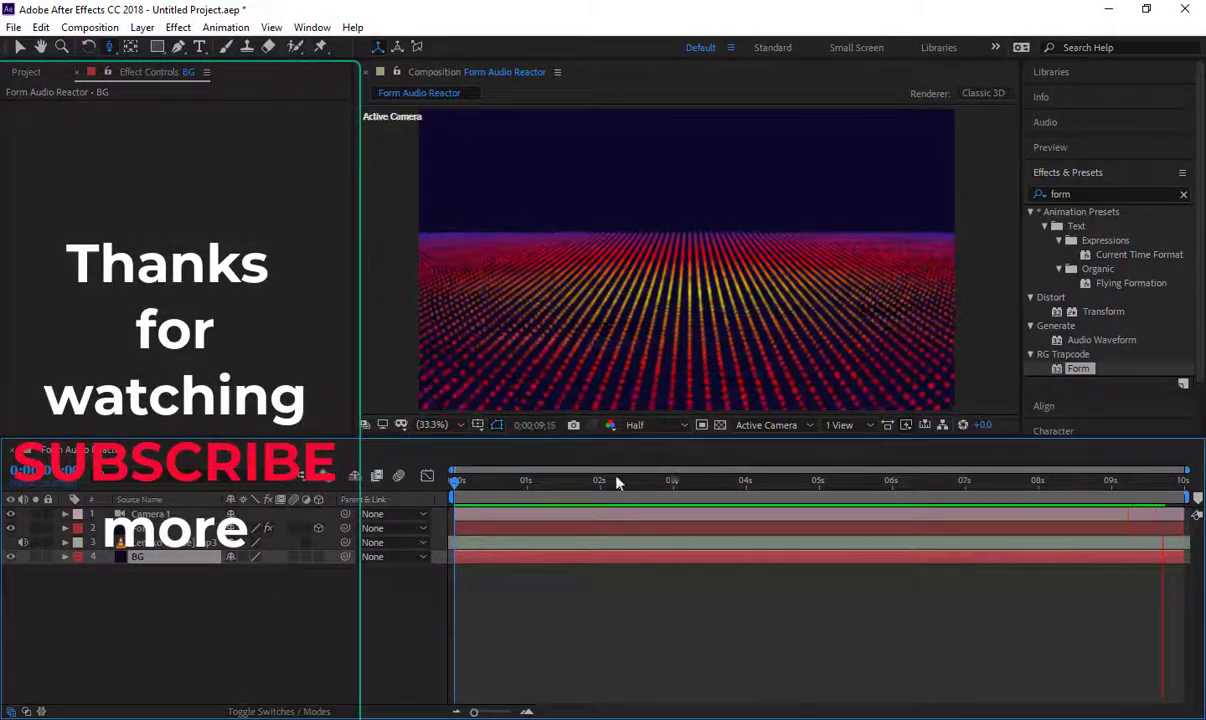
{"action": "left_click", "coordinate": [152, 528]}
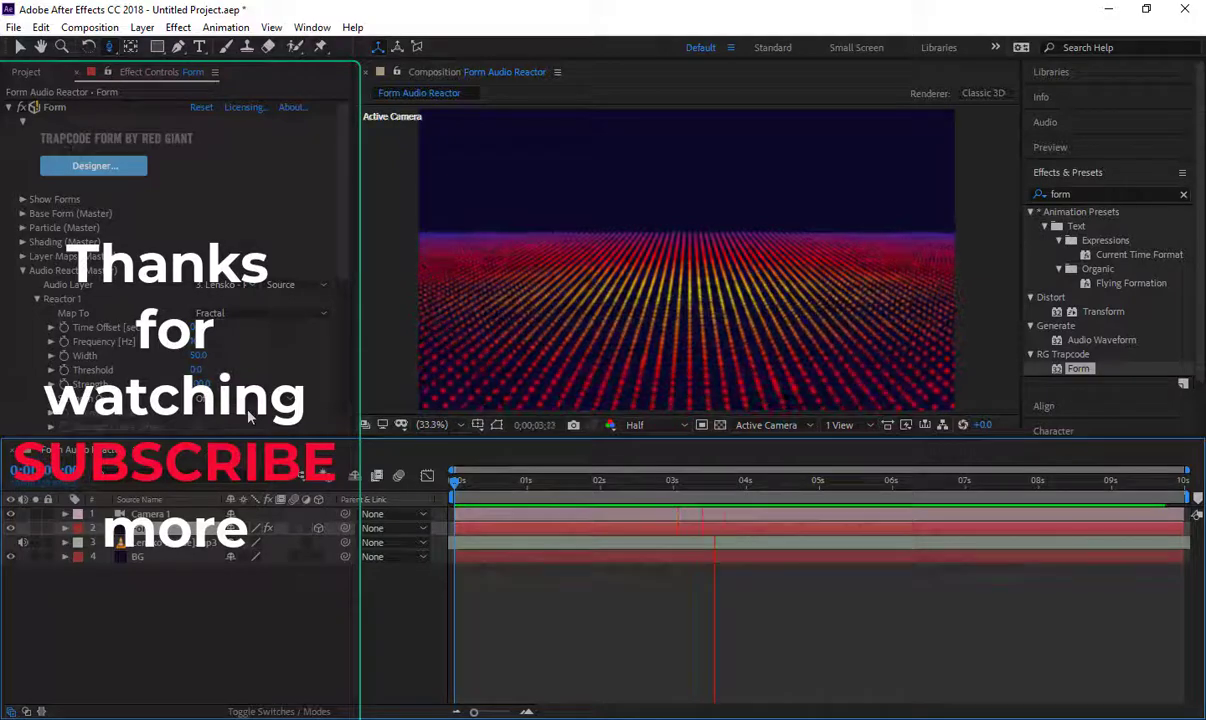
{"action": "left_click", "coordinate": [22, 270]}
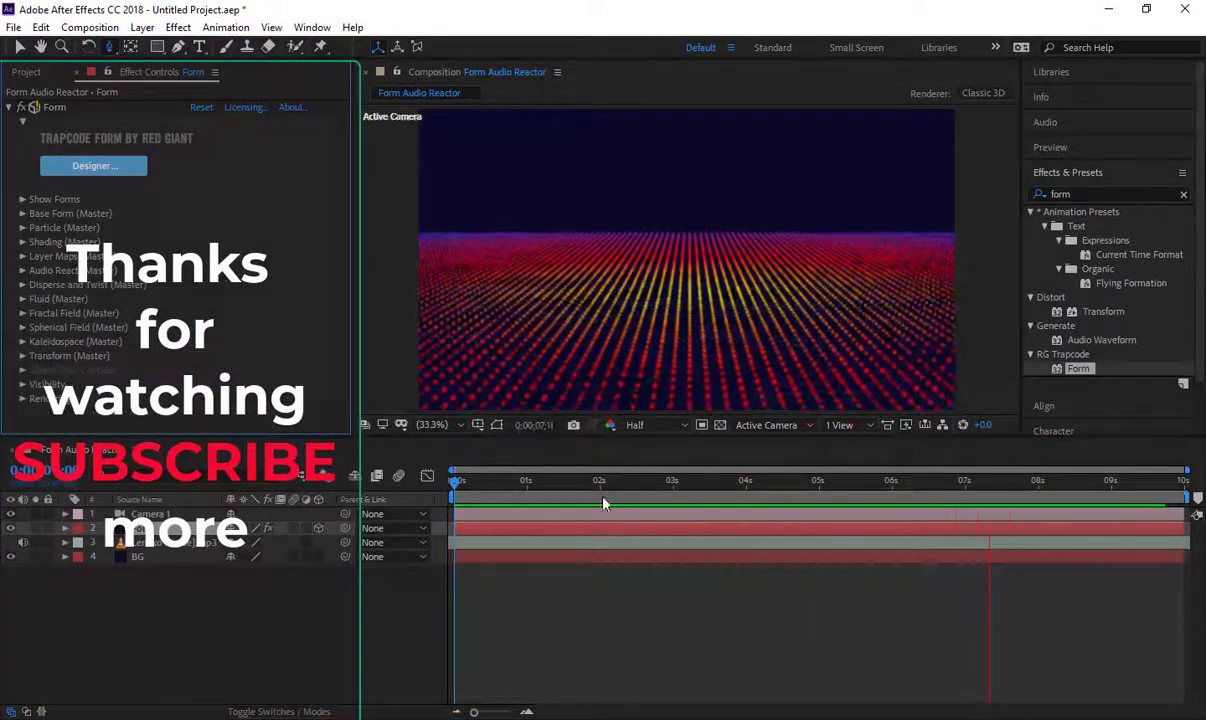